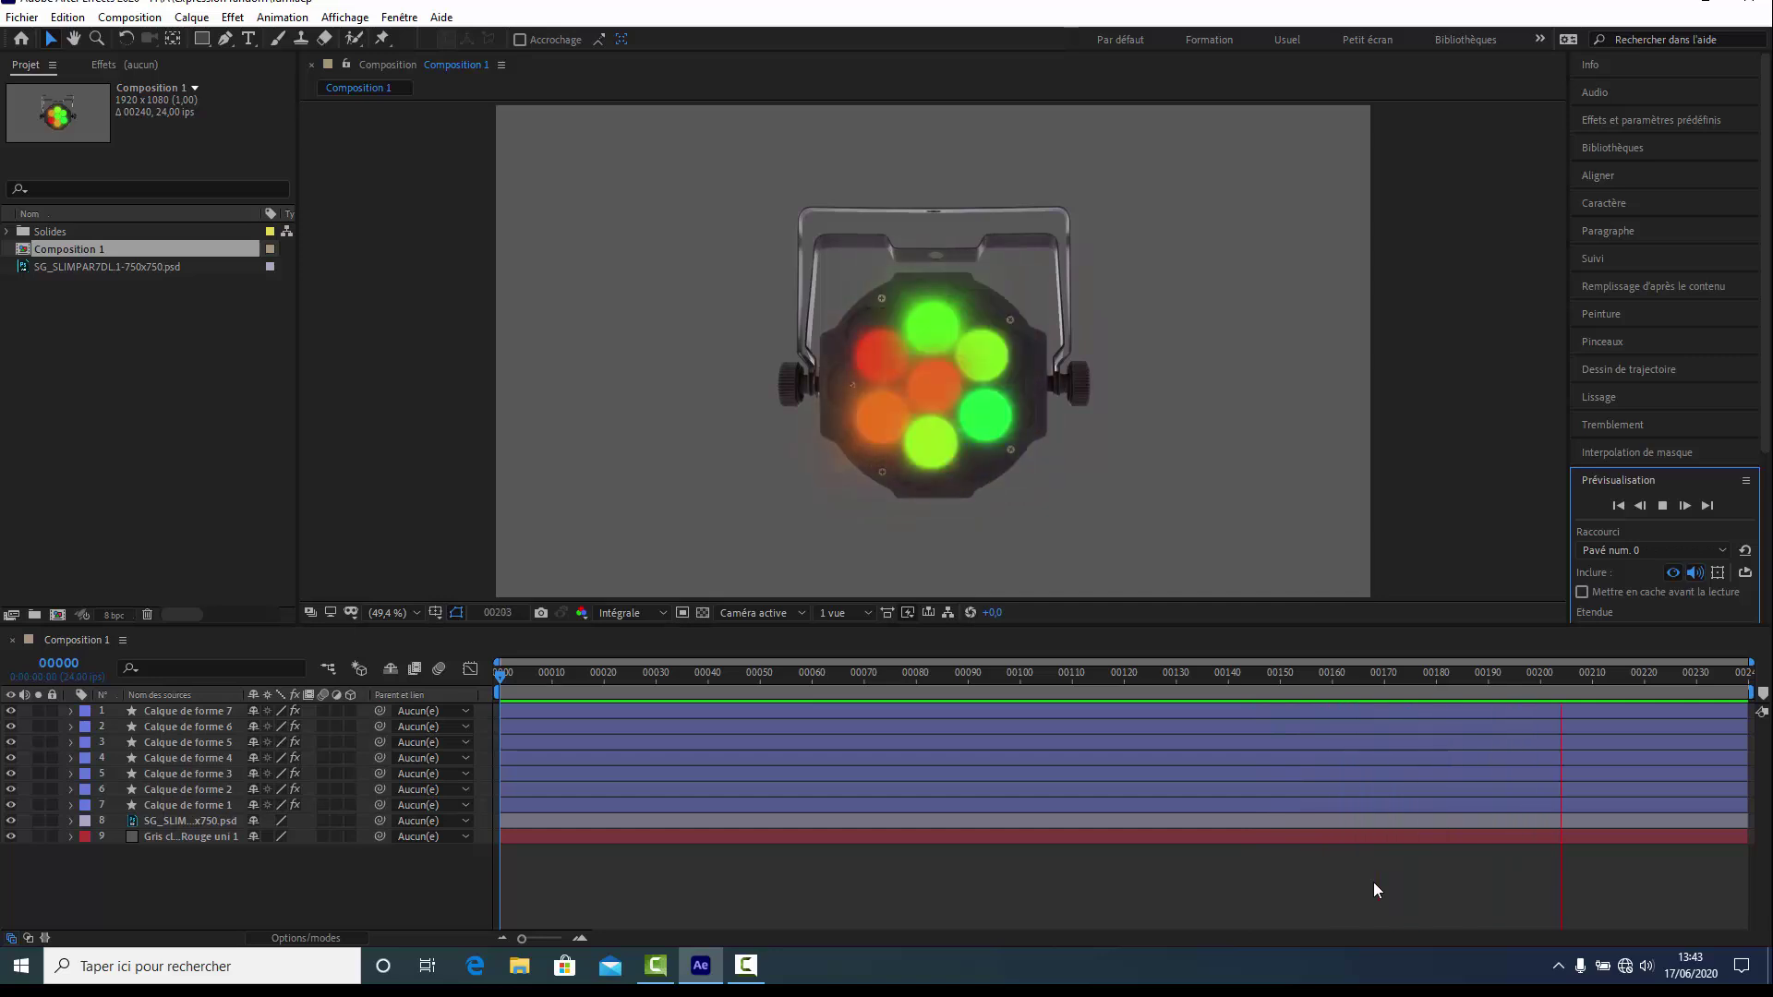
# Step: Open the Fichier menu after previewing the finished glowing LED par-light composition
pyautogui.click(23, 18)
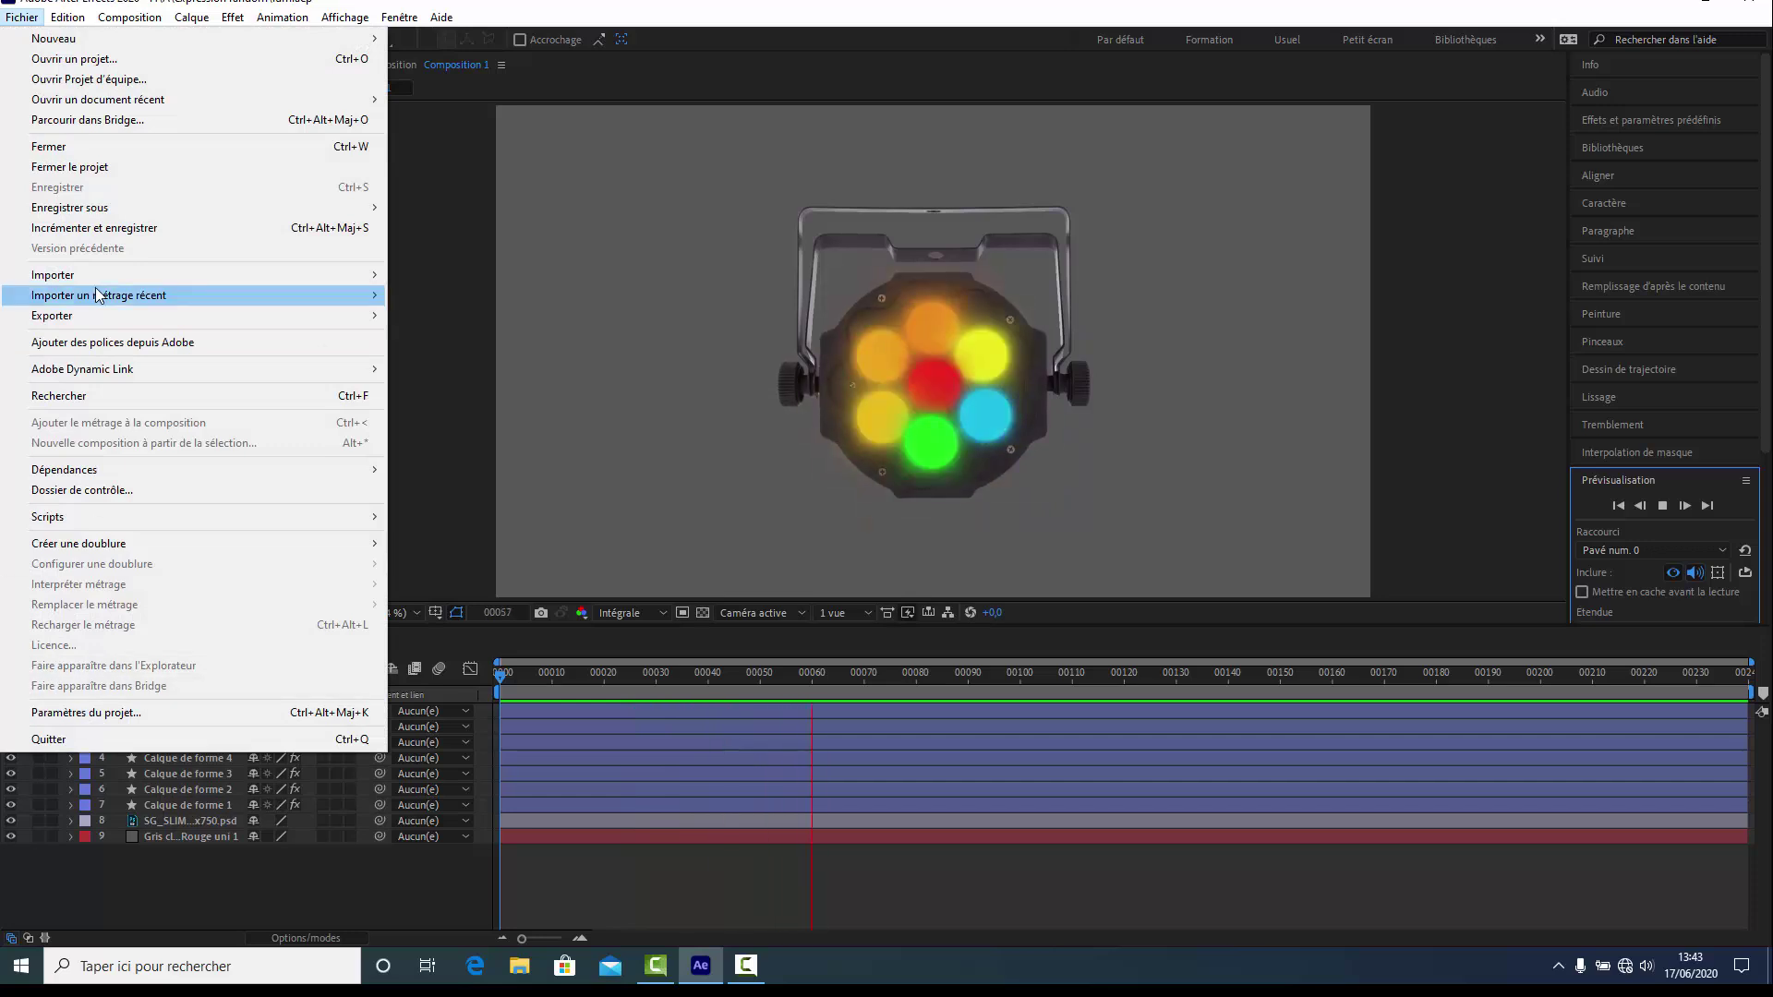
# Step: Close the finished project and create Composition 1 with HDTV 1080 24 settings (1920×1080, 24 fps)
pyautogui.click(76, 162)
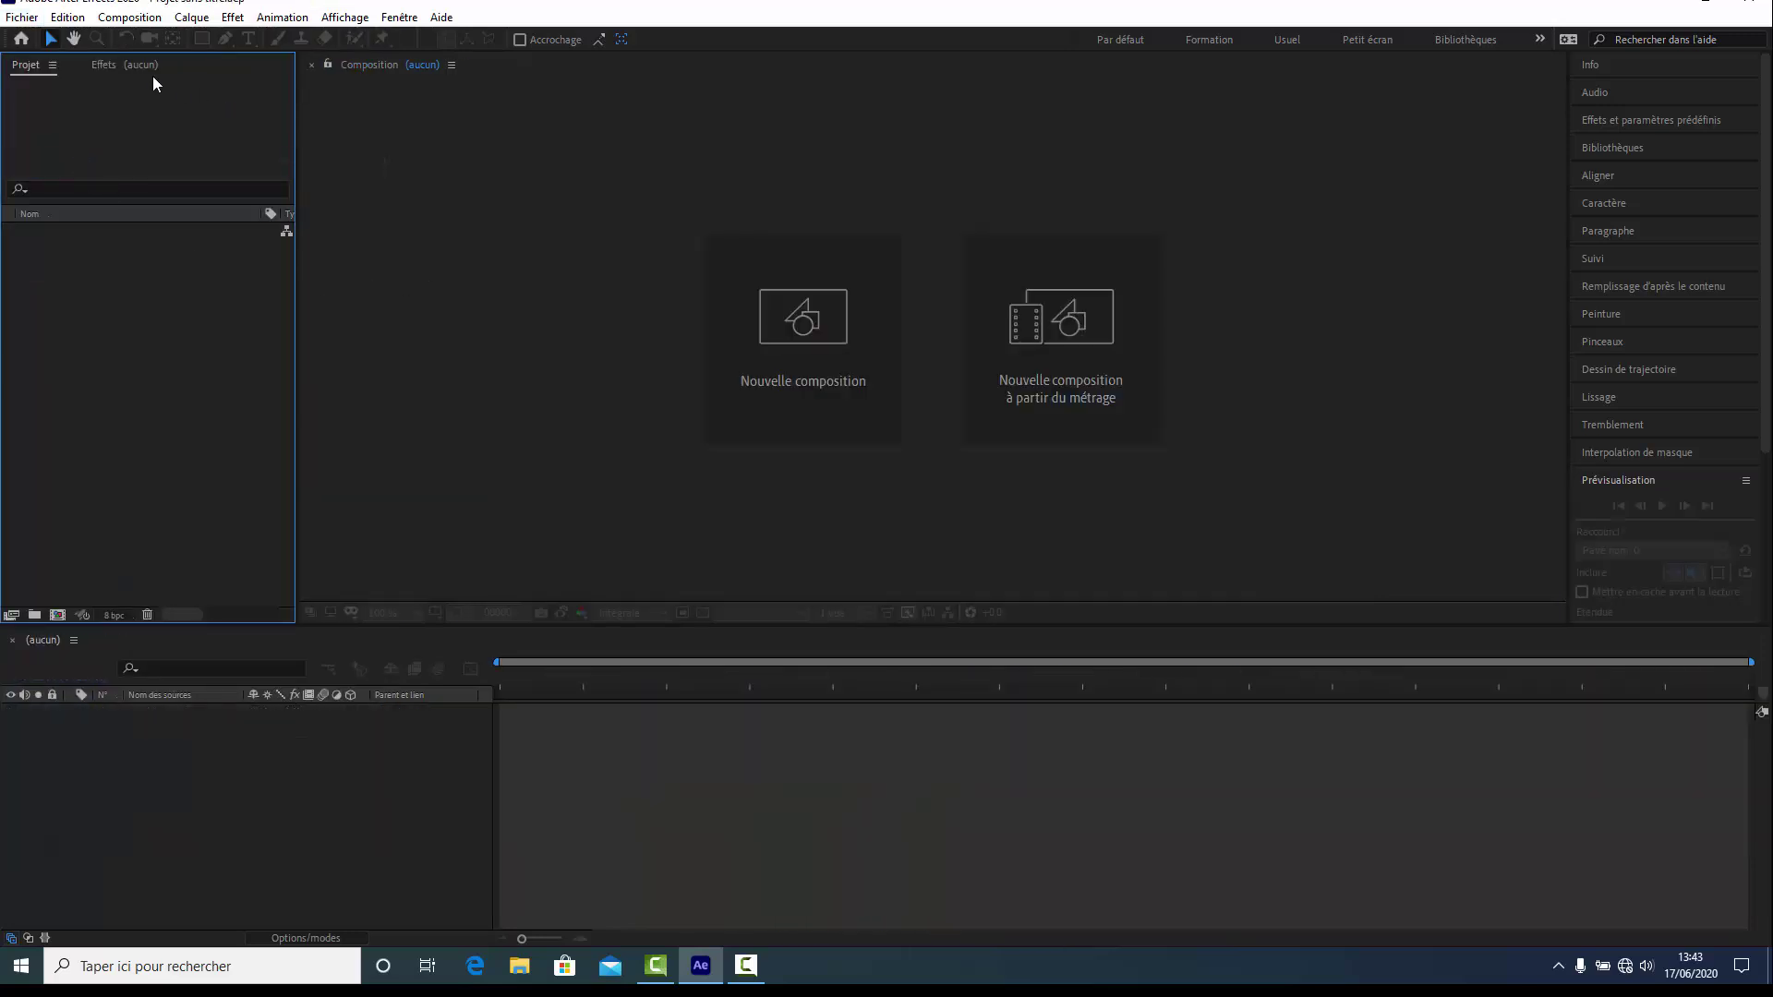
pyautogui.click(796, 332)
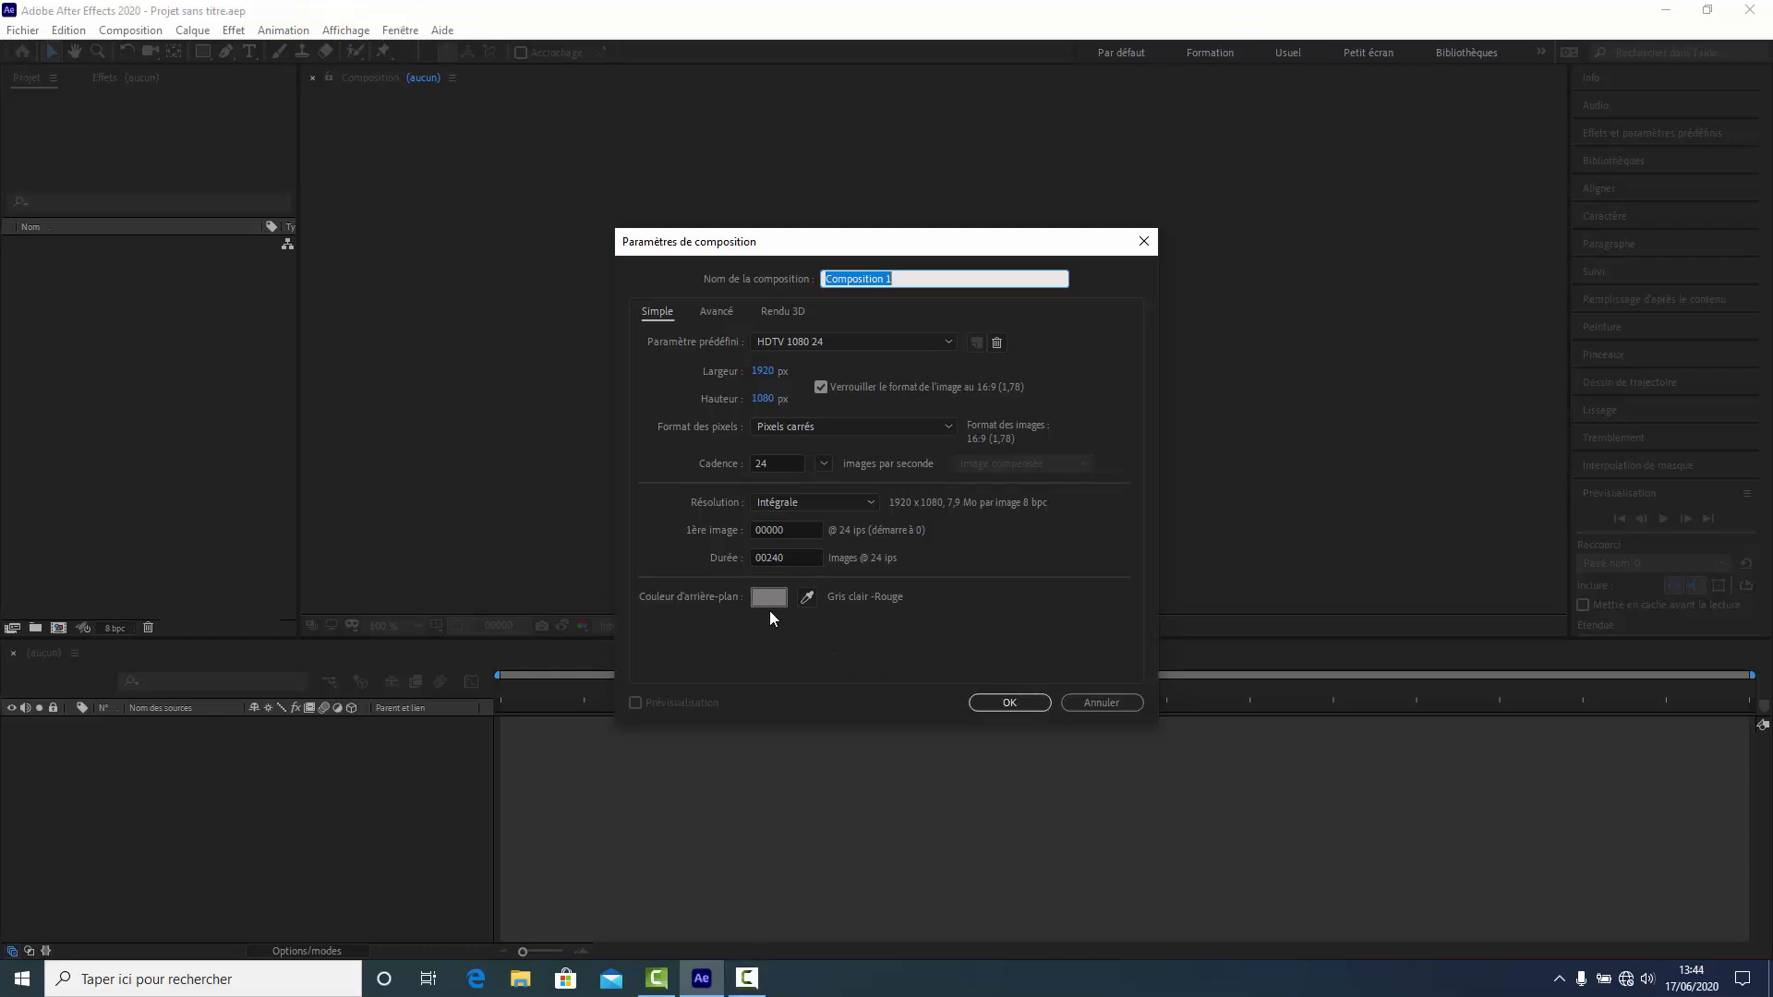
pyautogui.click(1009, 704)
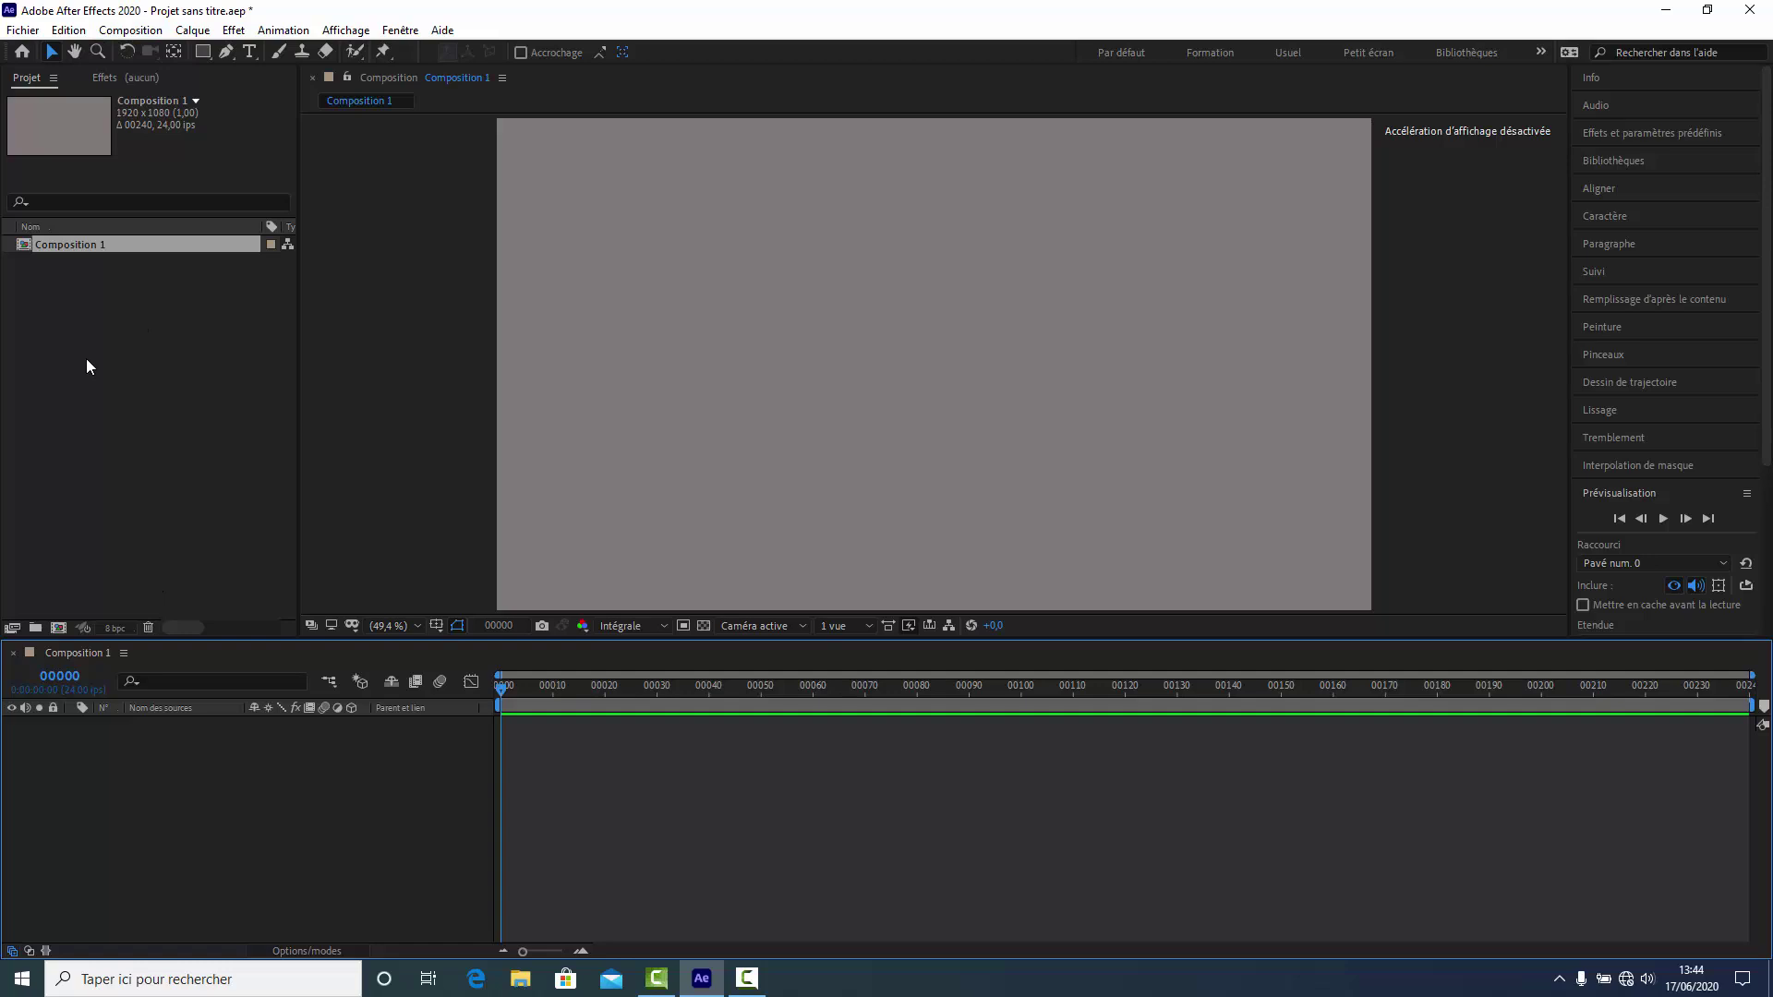
# Step: Import SG_SLIMPAR7DL.1-750x750.psd as merged footage and place it as a layer in Composition 1
pyautogui.doubleClick(94, 397)
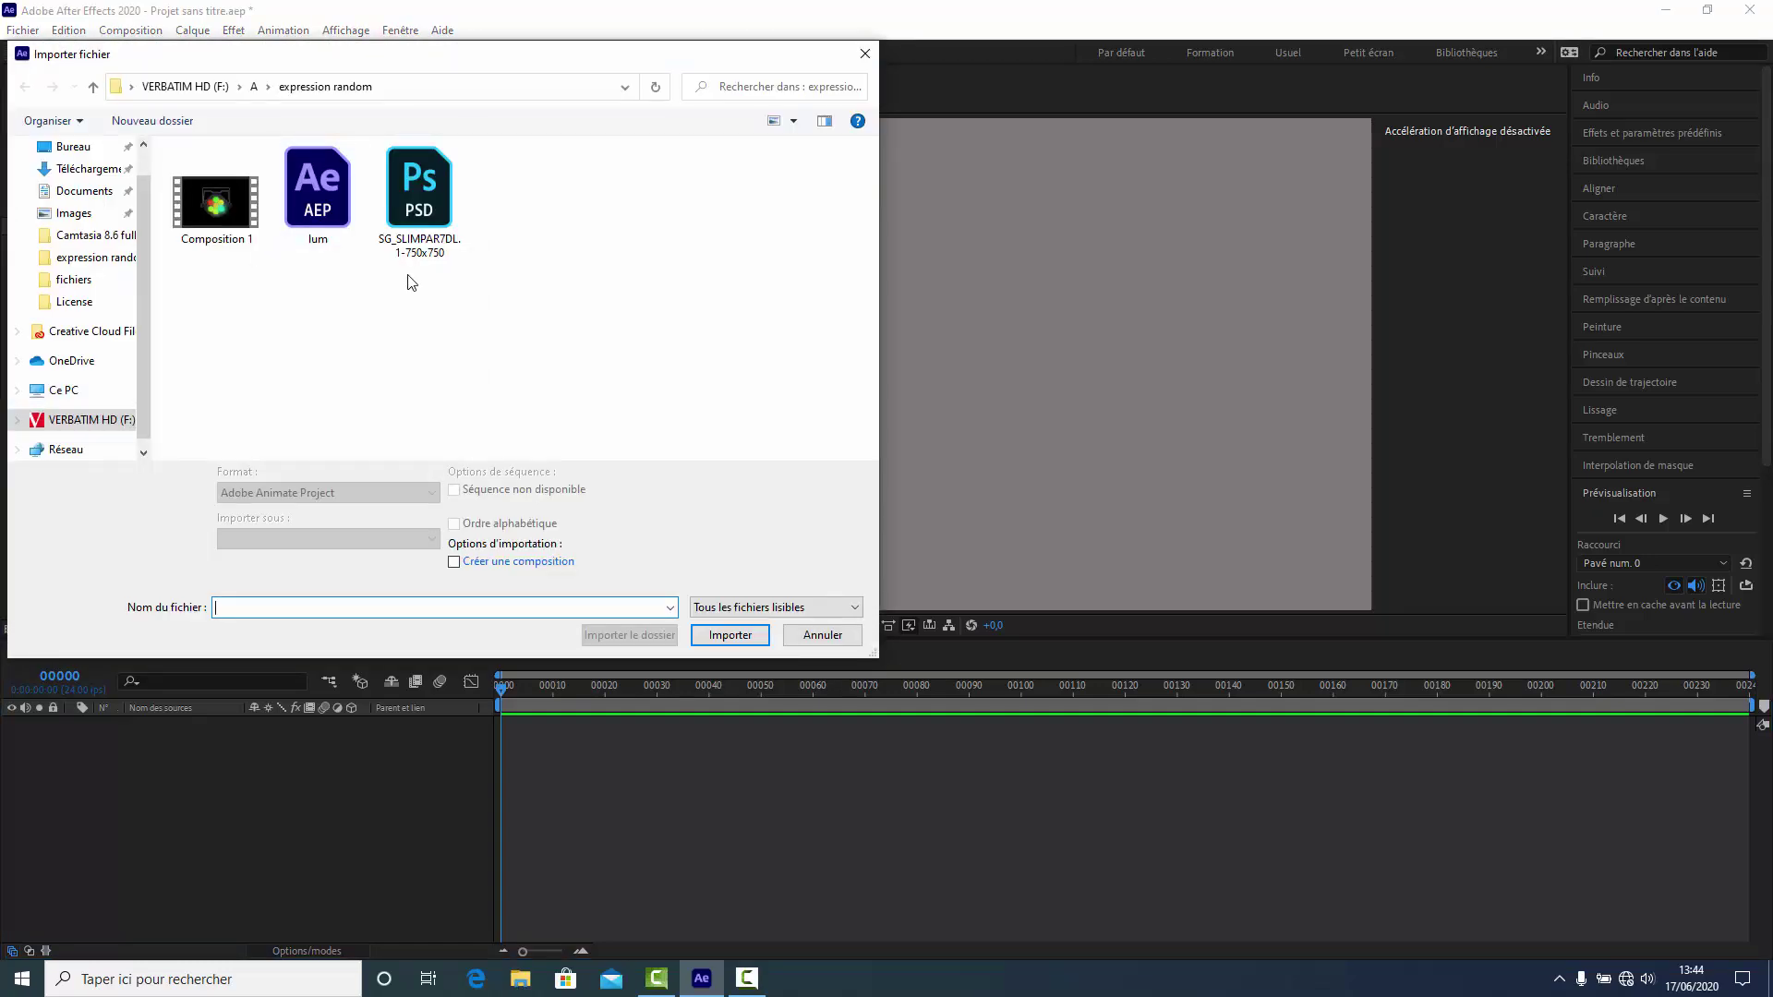
pyautogui.click(322, 194)
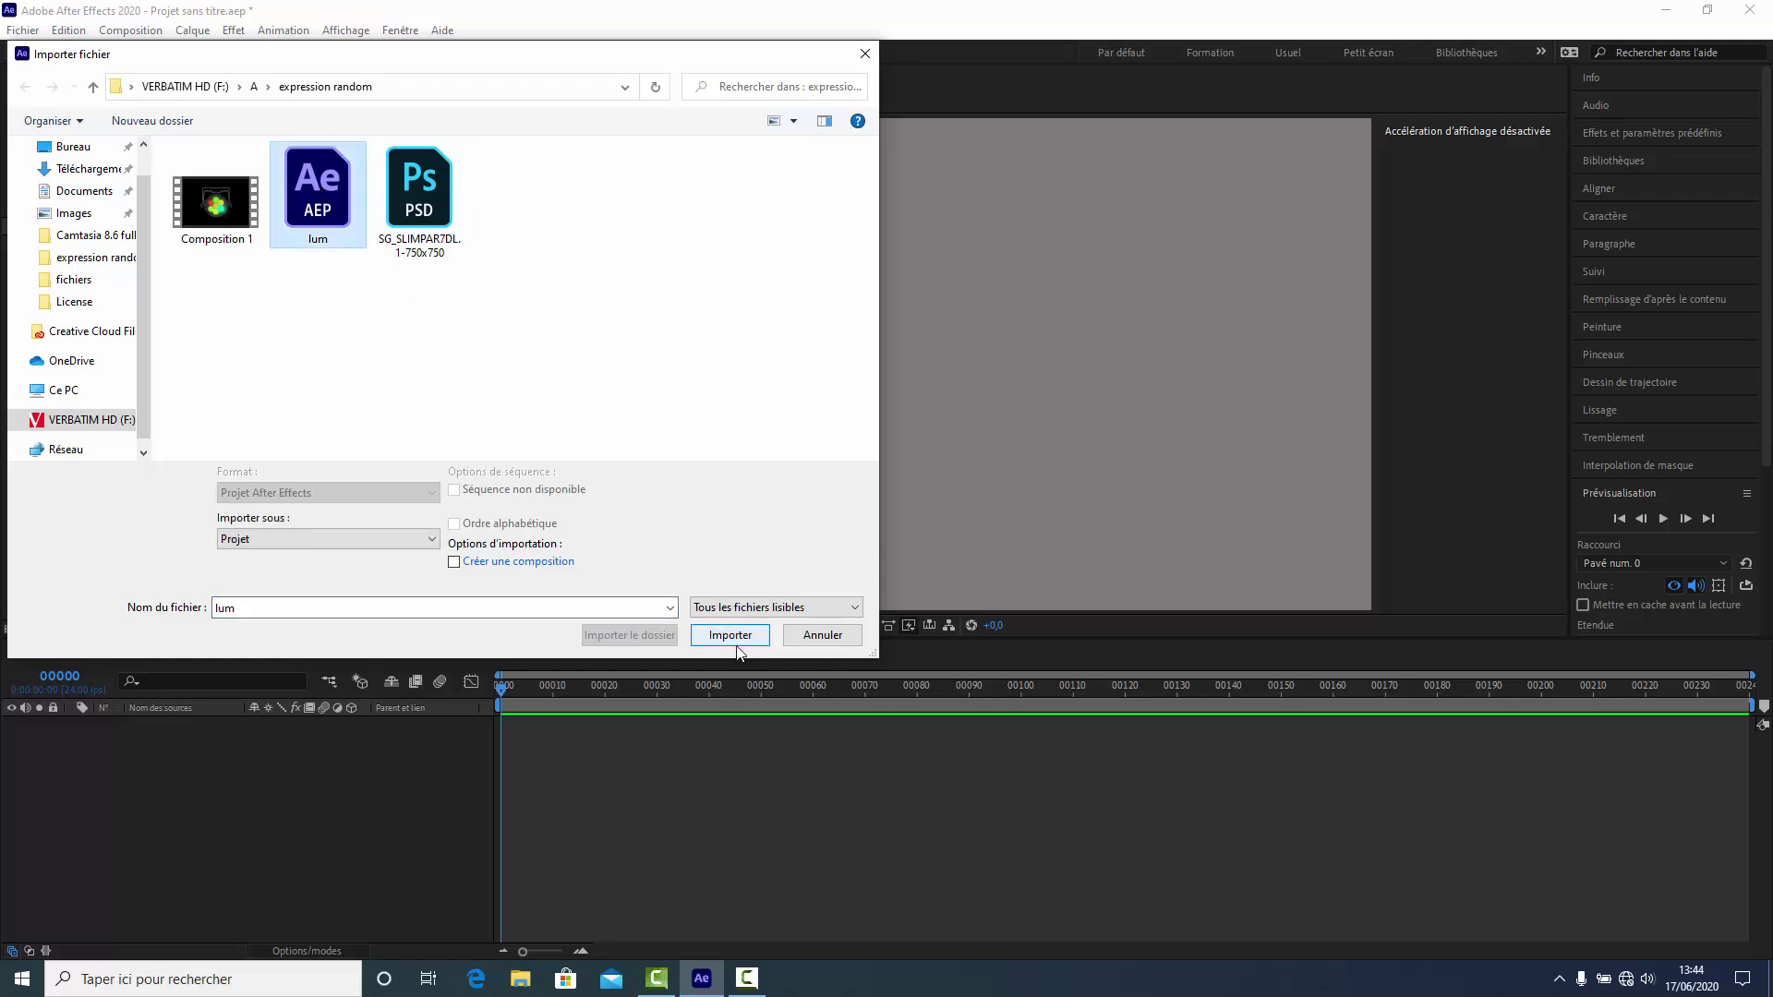
pyautogui.click(434, 231)
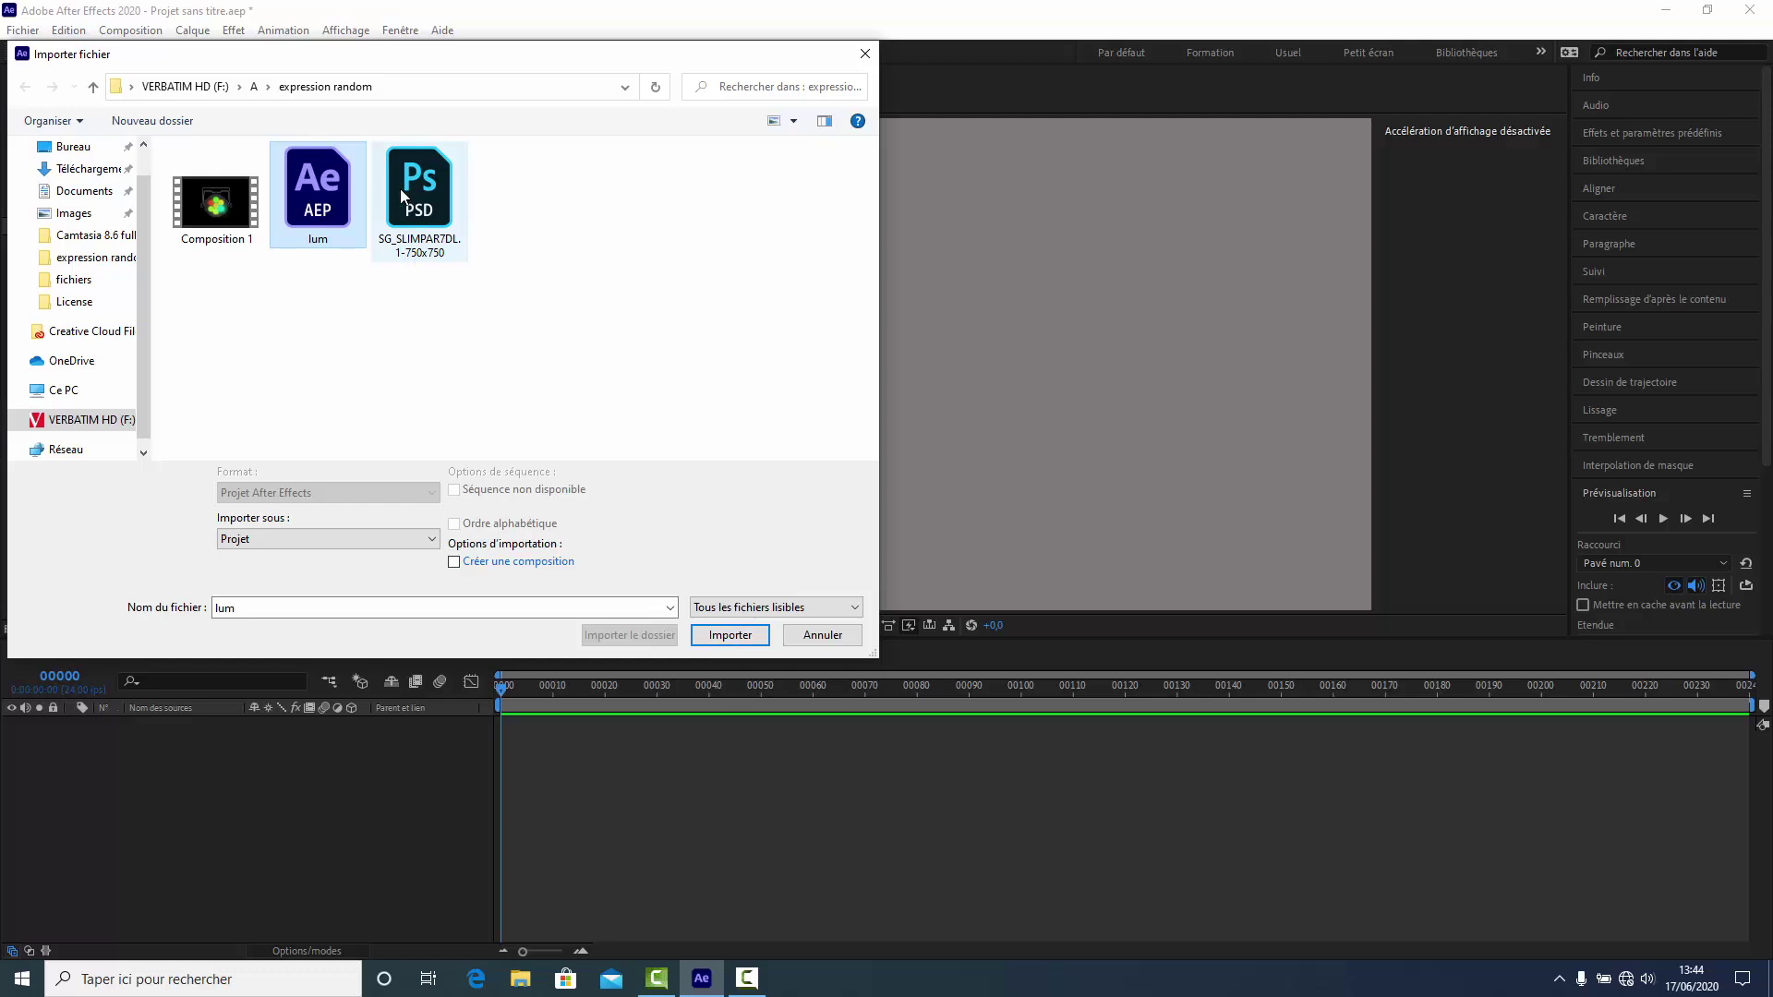
pyautogui.click(726, 622)
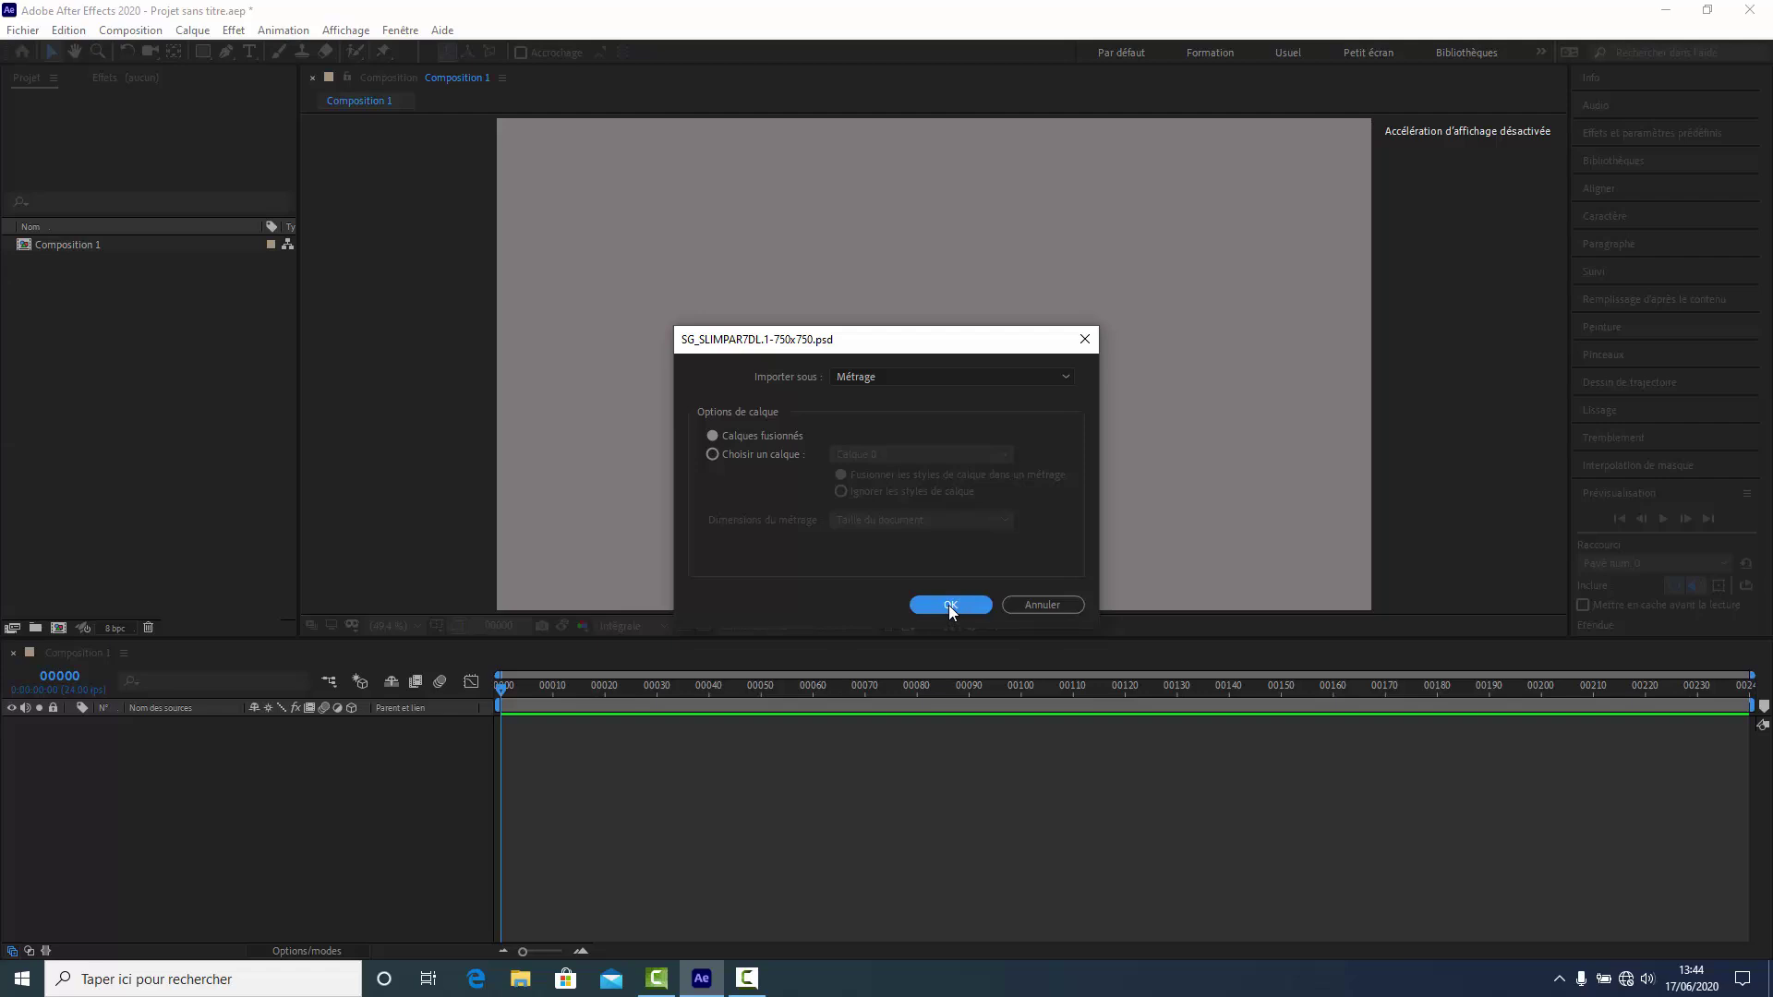
pyautogui.click(951, 606)
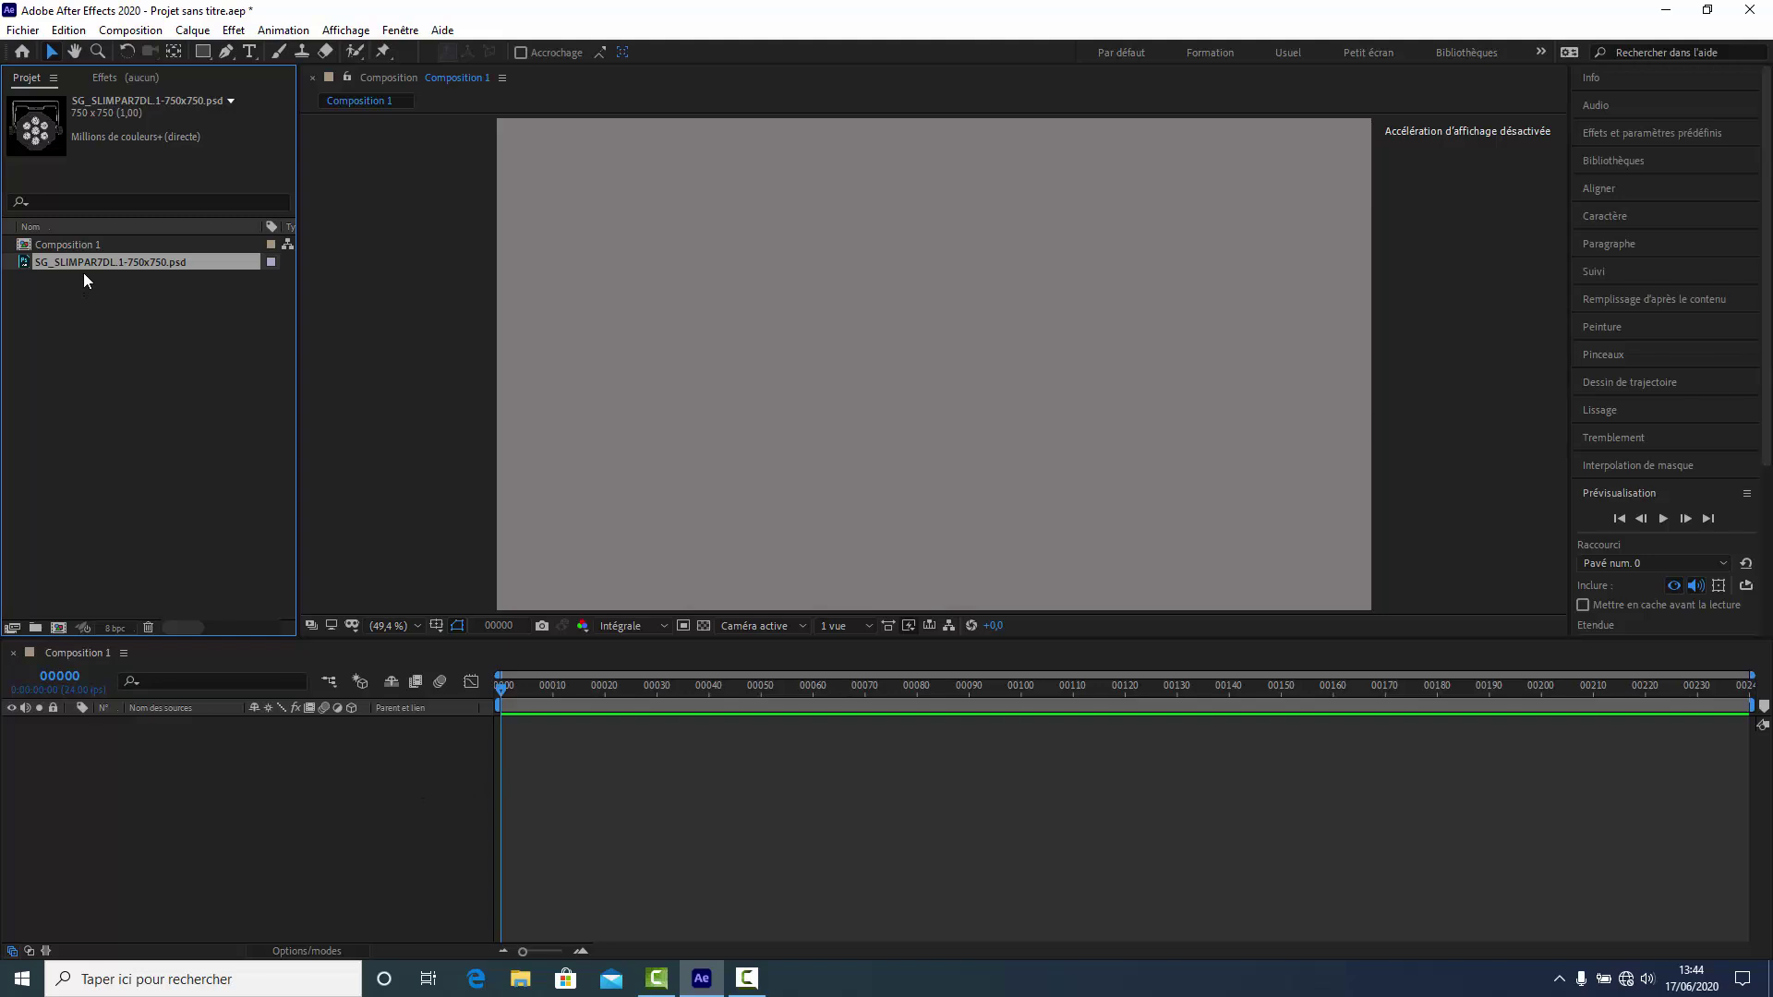
pyautogui.moveTo(96, 351); pyautogui.dragTo(183, 769)
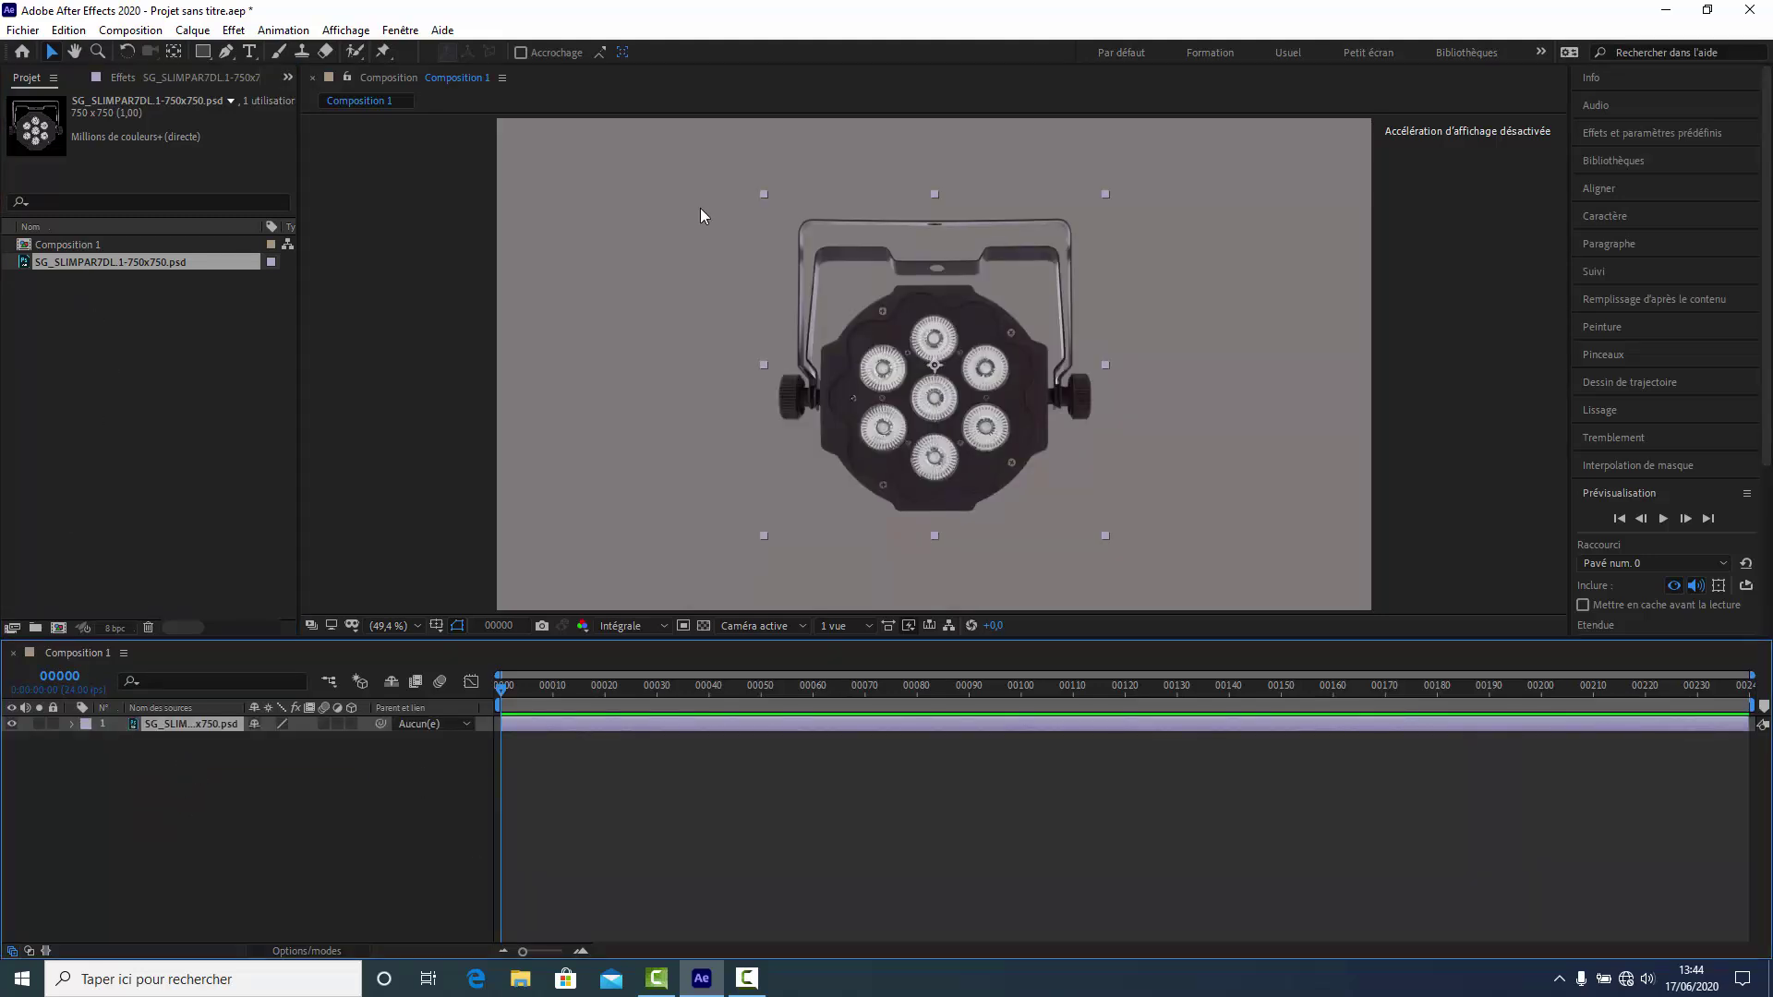
# Step: Create a full-composition ellipse shape layer with the Ellipse tool, then return to the Selection tool
pyautogui.click(312, 804)
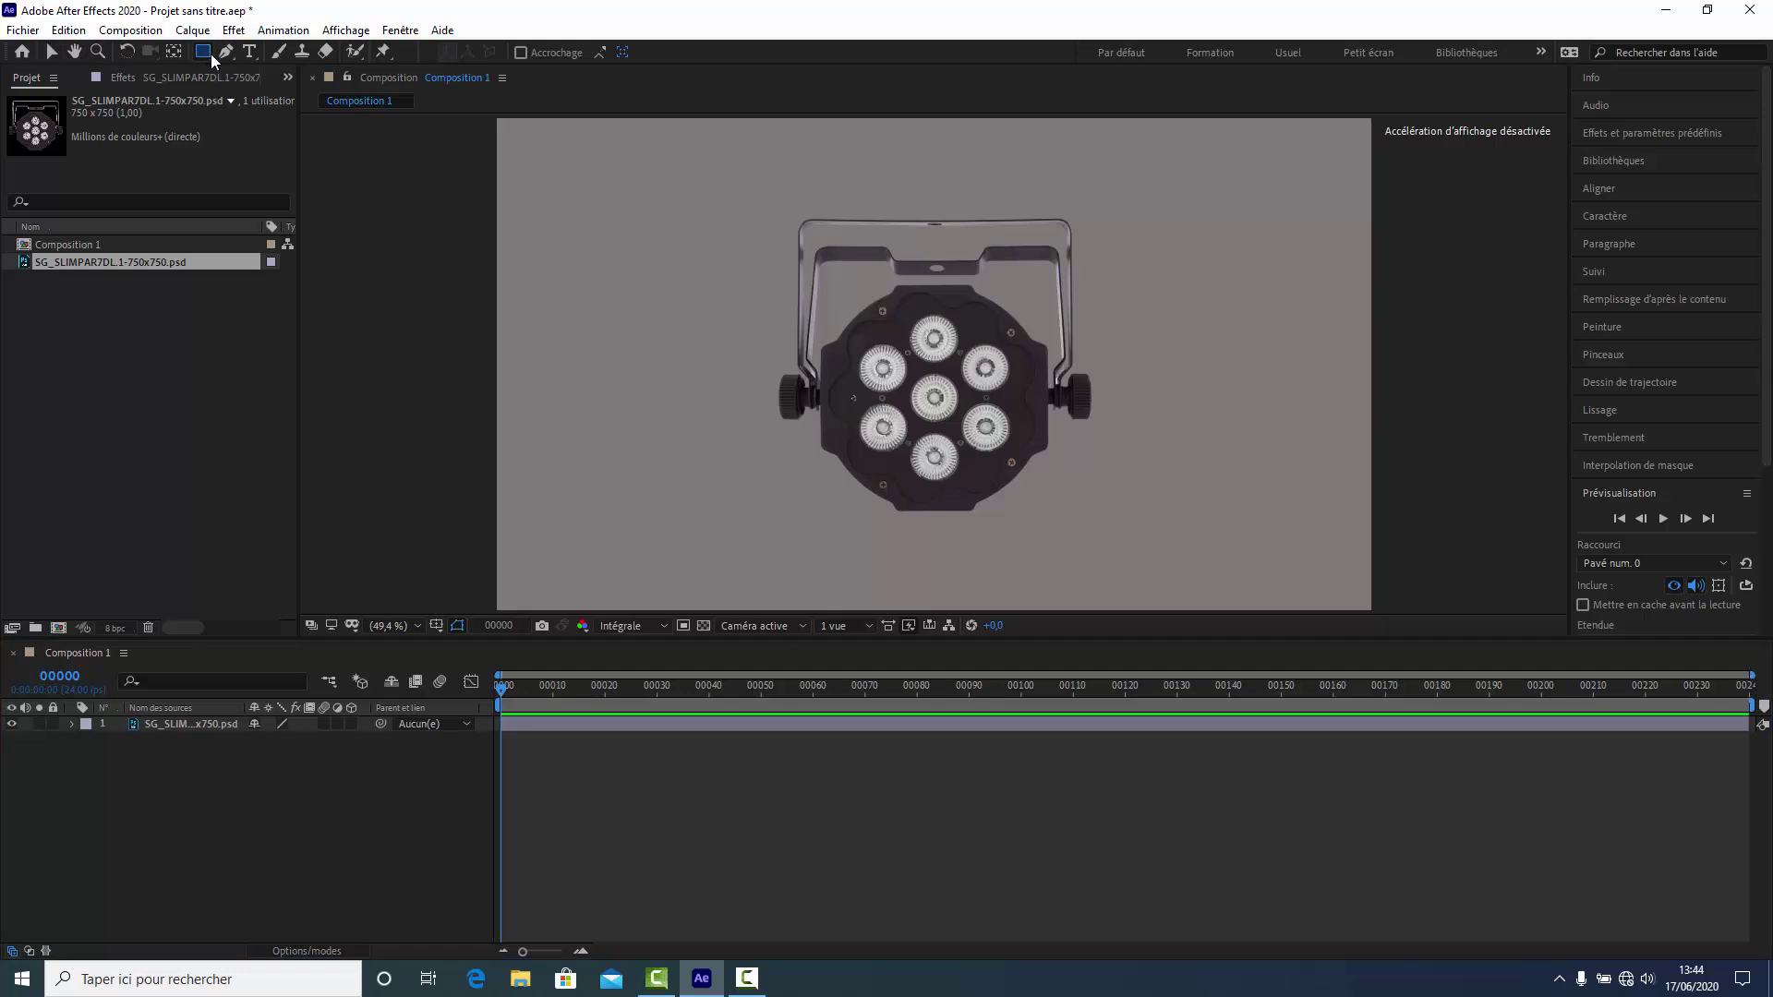
pyautogui.click(209, 54)
pyautogui.click(266, 91)
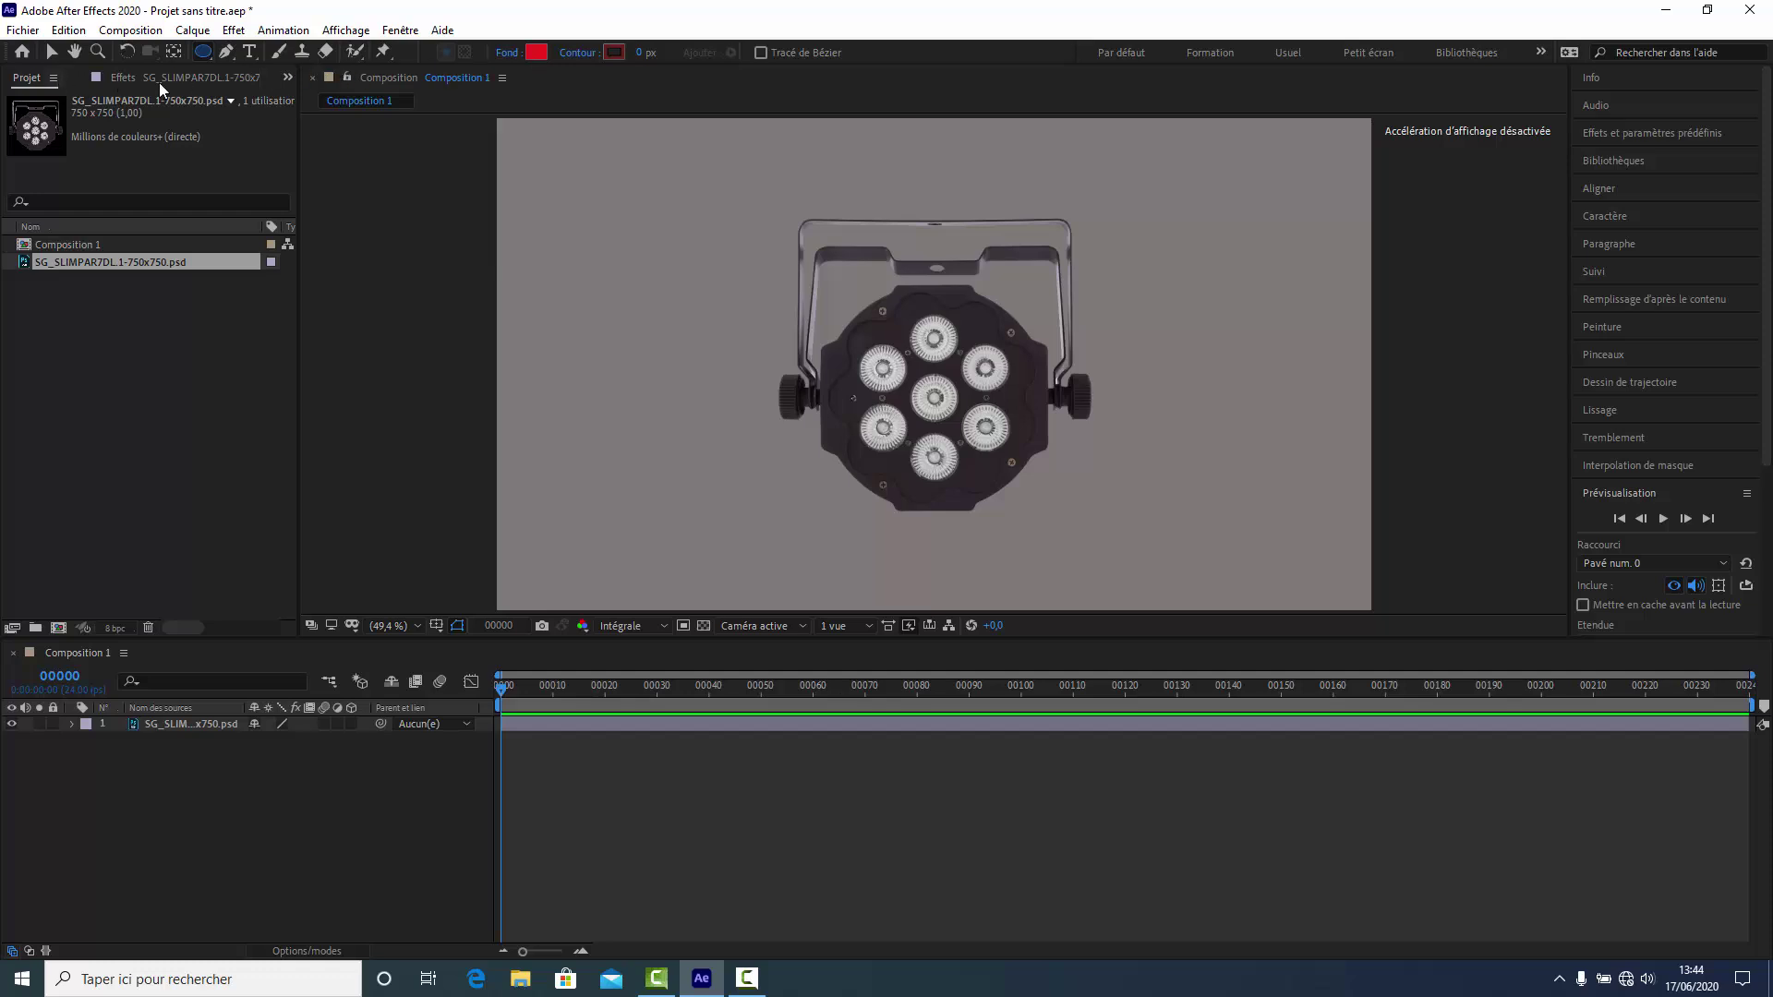
pyautogui.doubleClick(207, 52)
pyautogui.press('v')
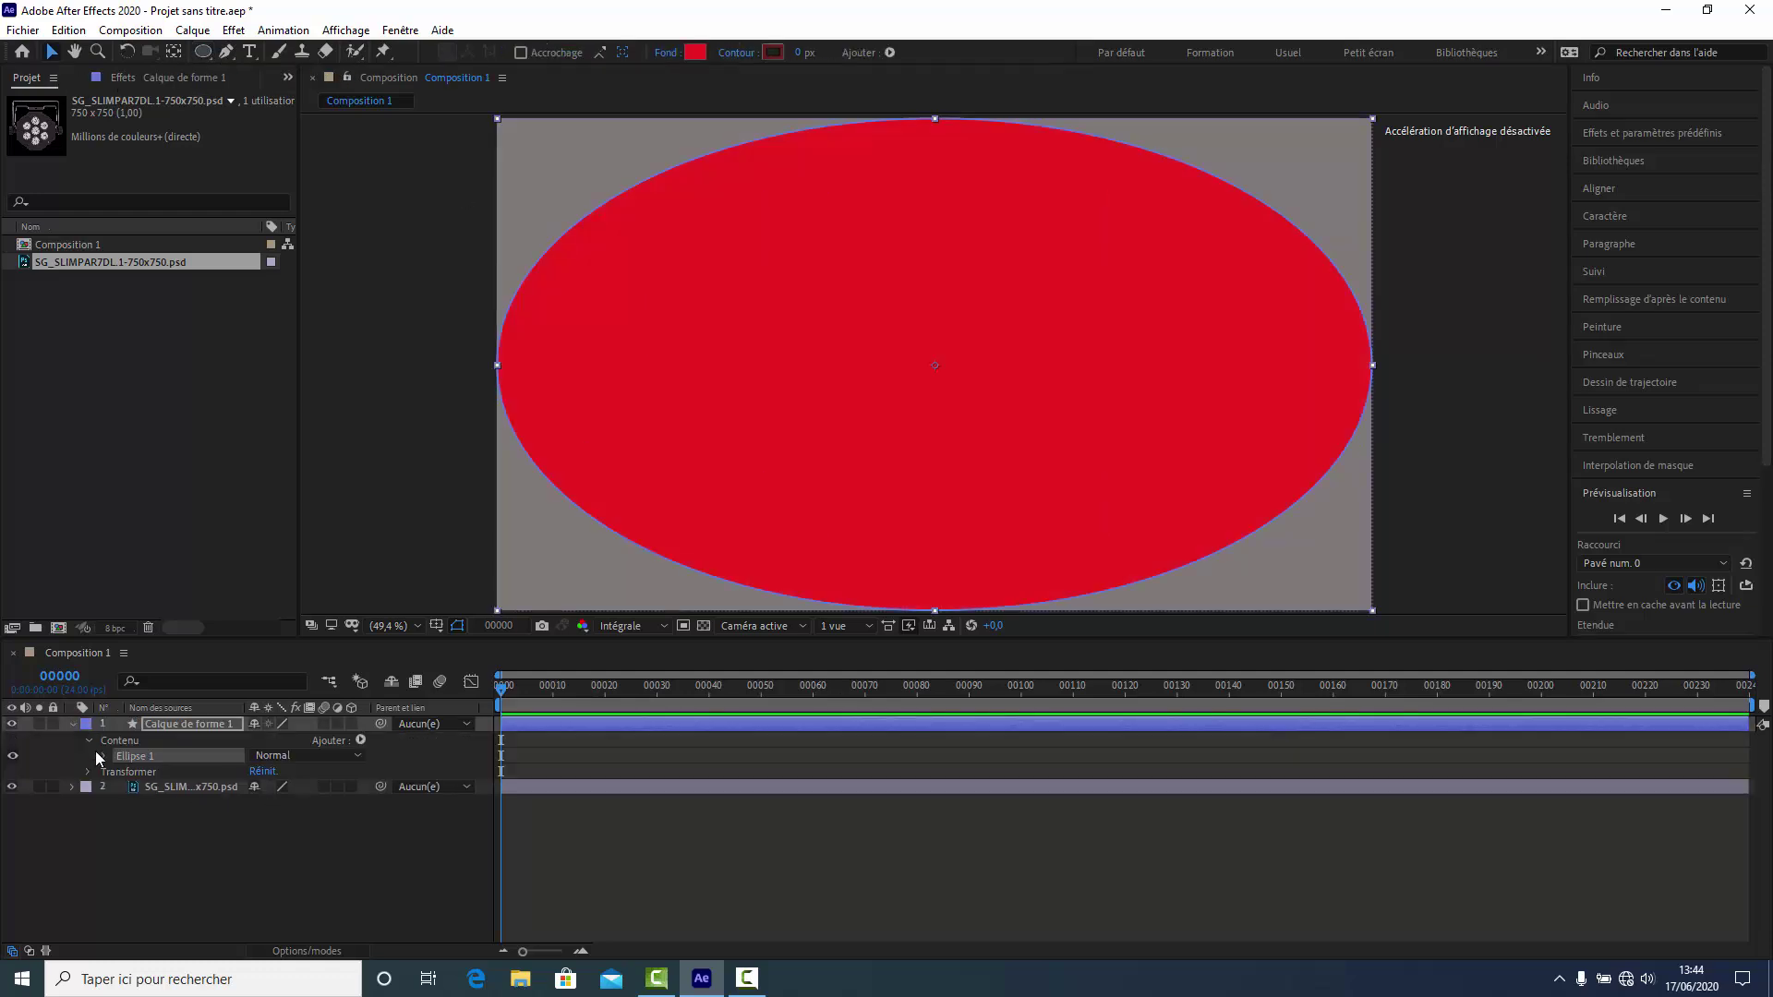
# Step: Unlink the Ellipse 1 path size, set it to 105×105, and move the red circle onto the top LED
pyautogui.click(104, 755)
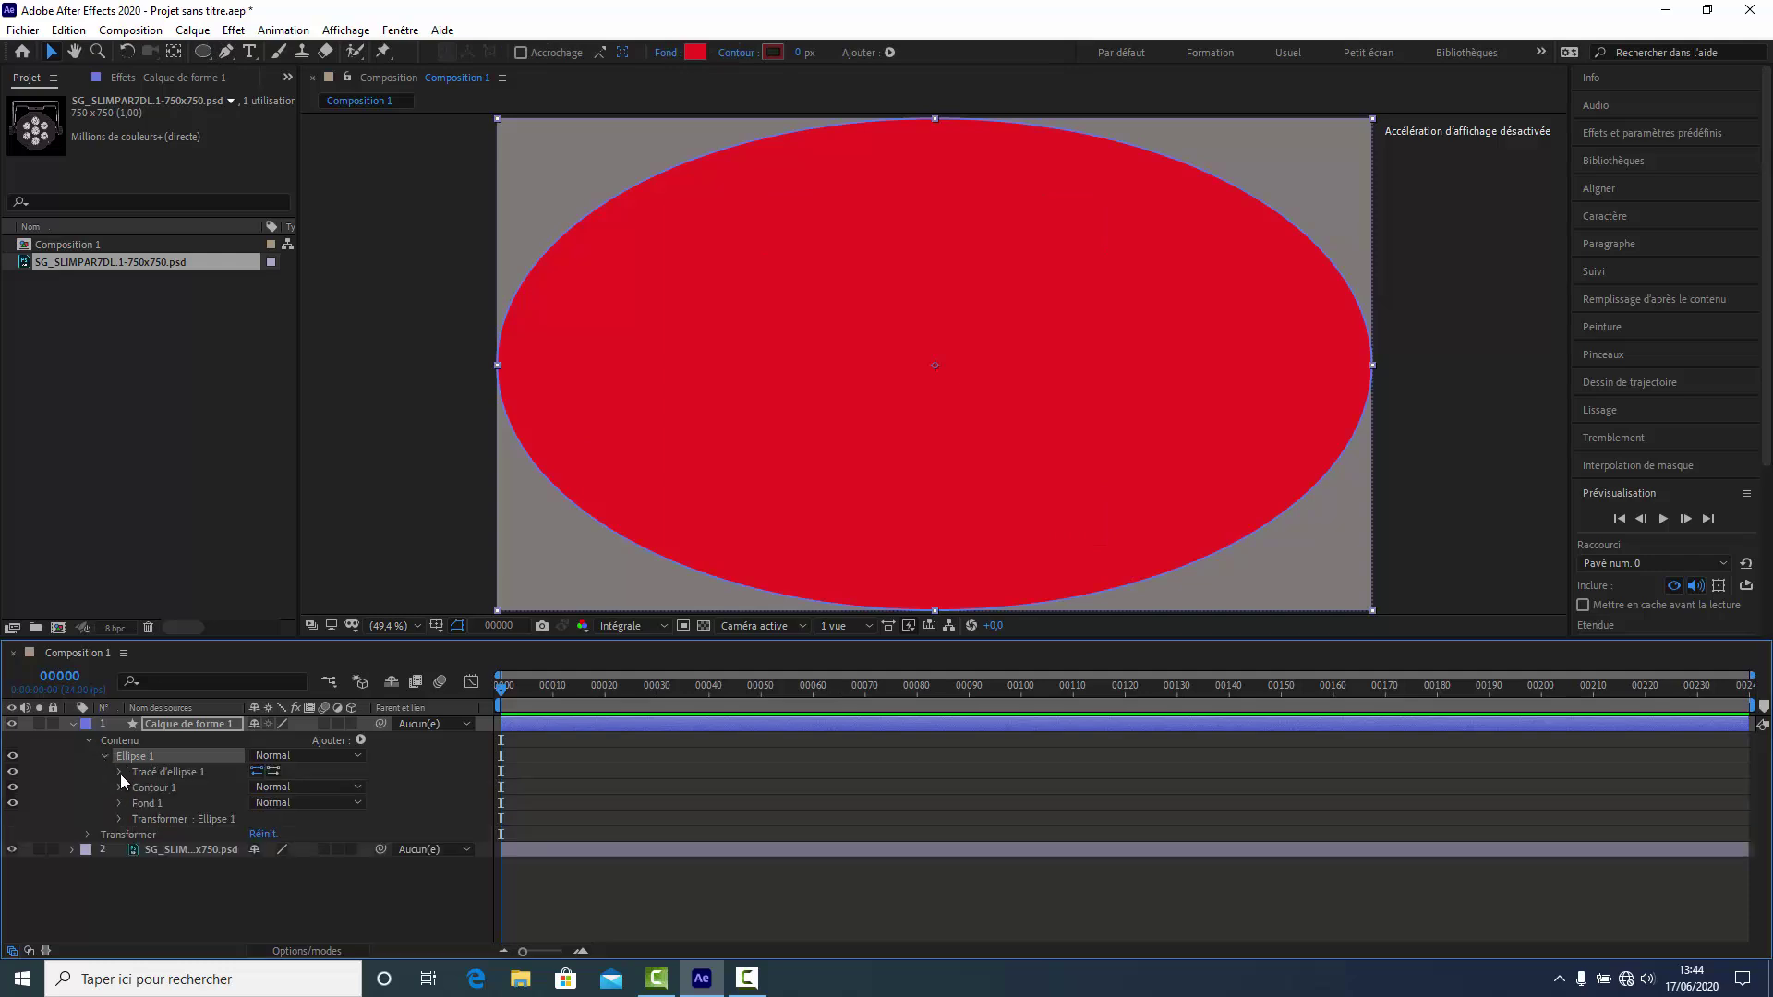
pyautogui.click(119, 772)
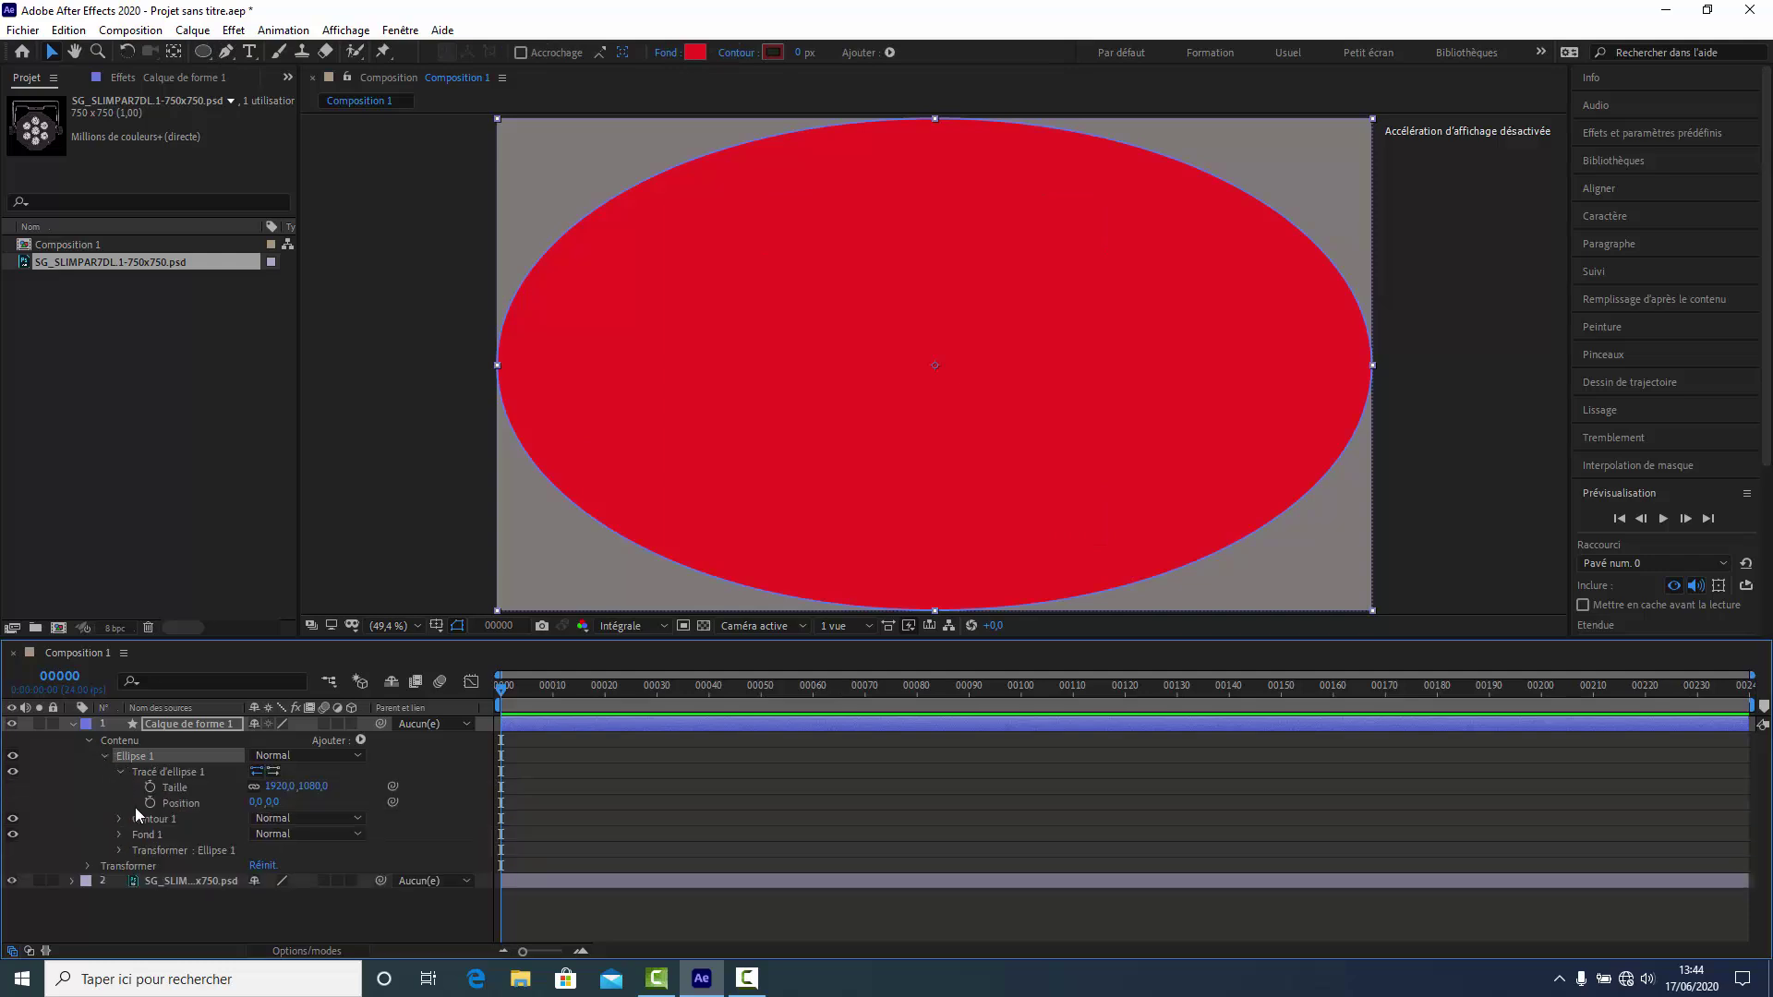
pyautogui.click(255, 787)
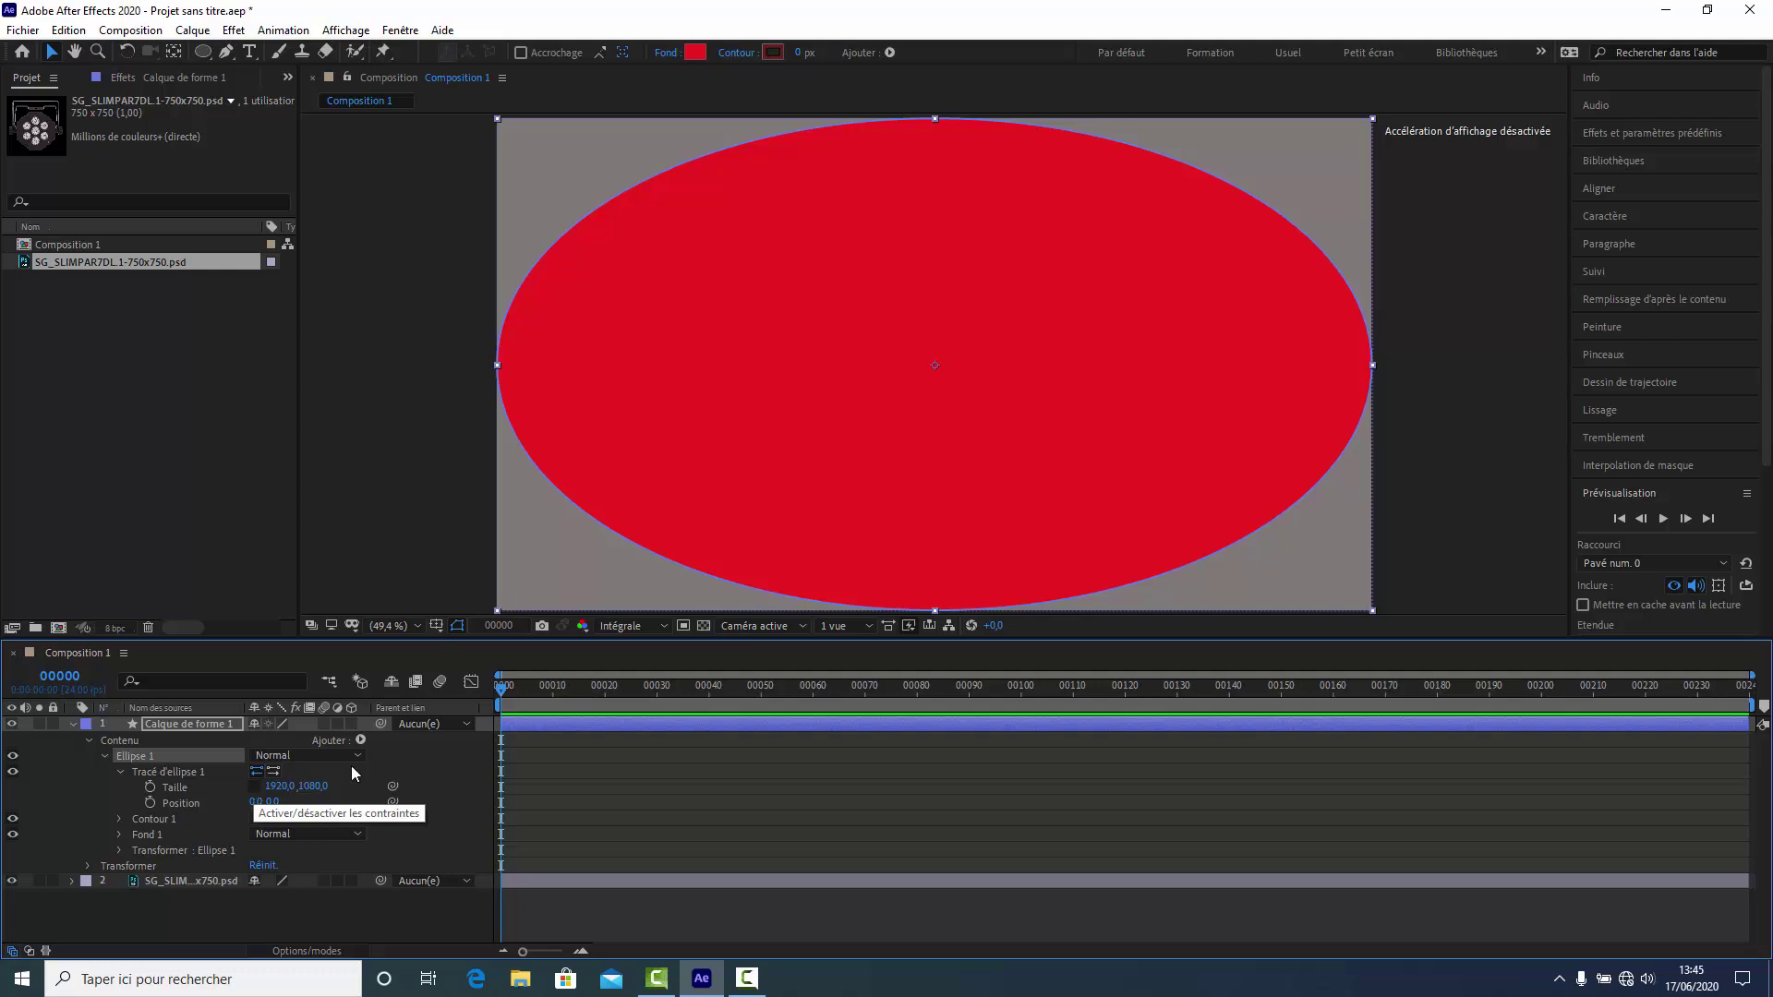
pyautogui.click(275, 785)
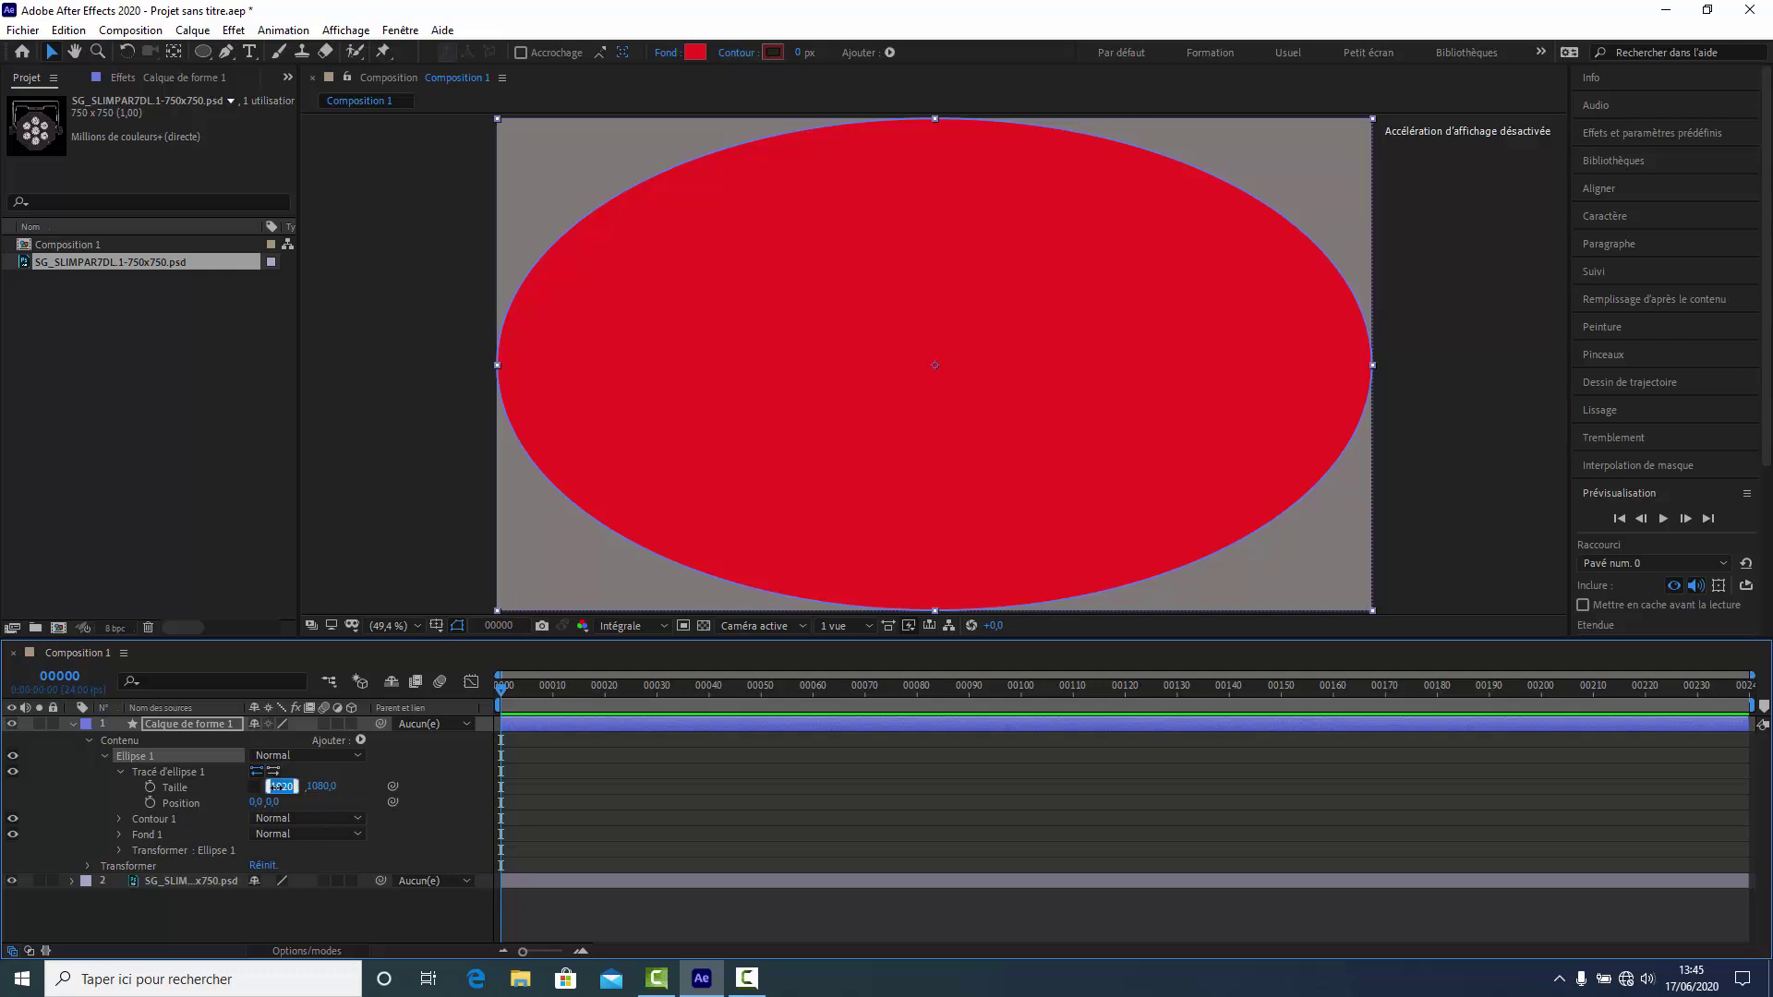
pyautogui.write('40')
pyautogui.click(322, 786)
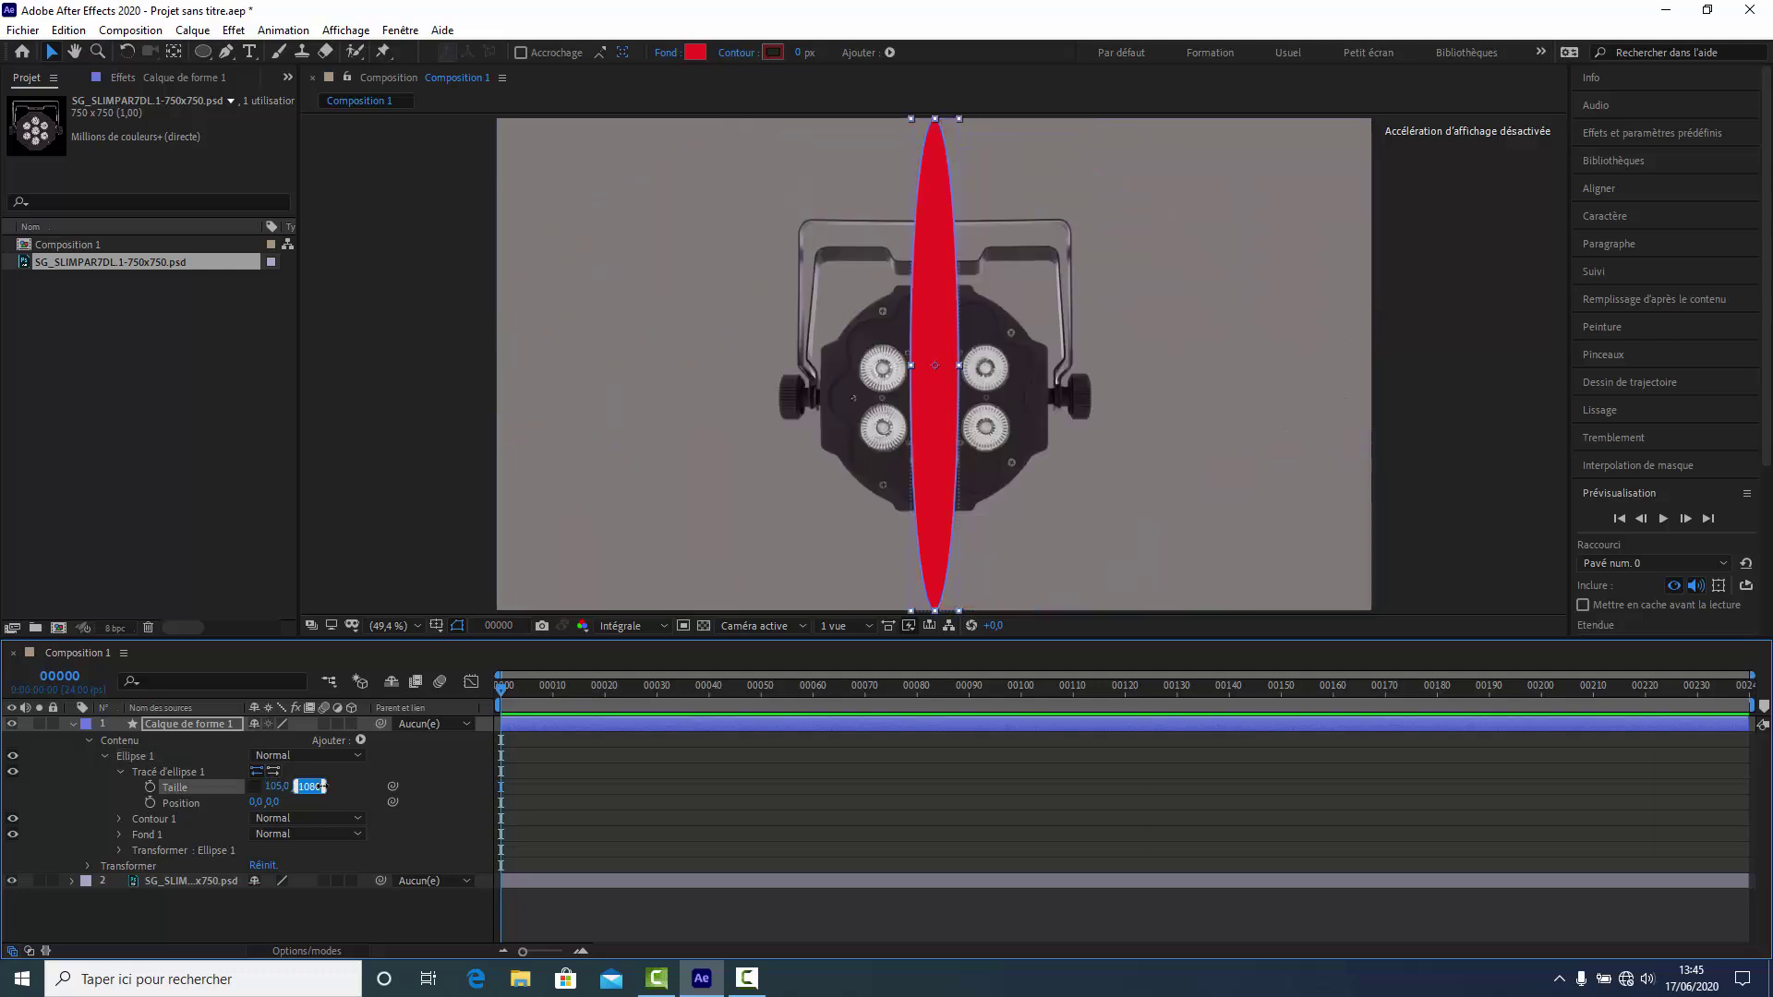
pyautogui.write('105')
pyautogui.press('Return')
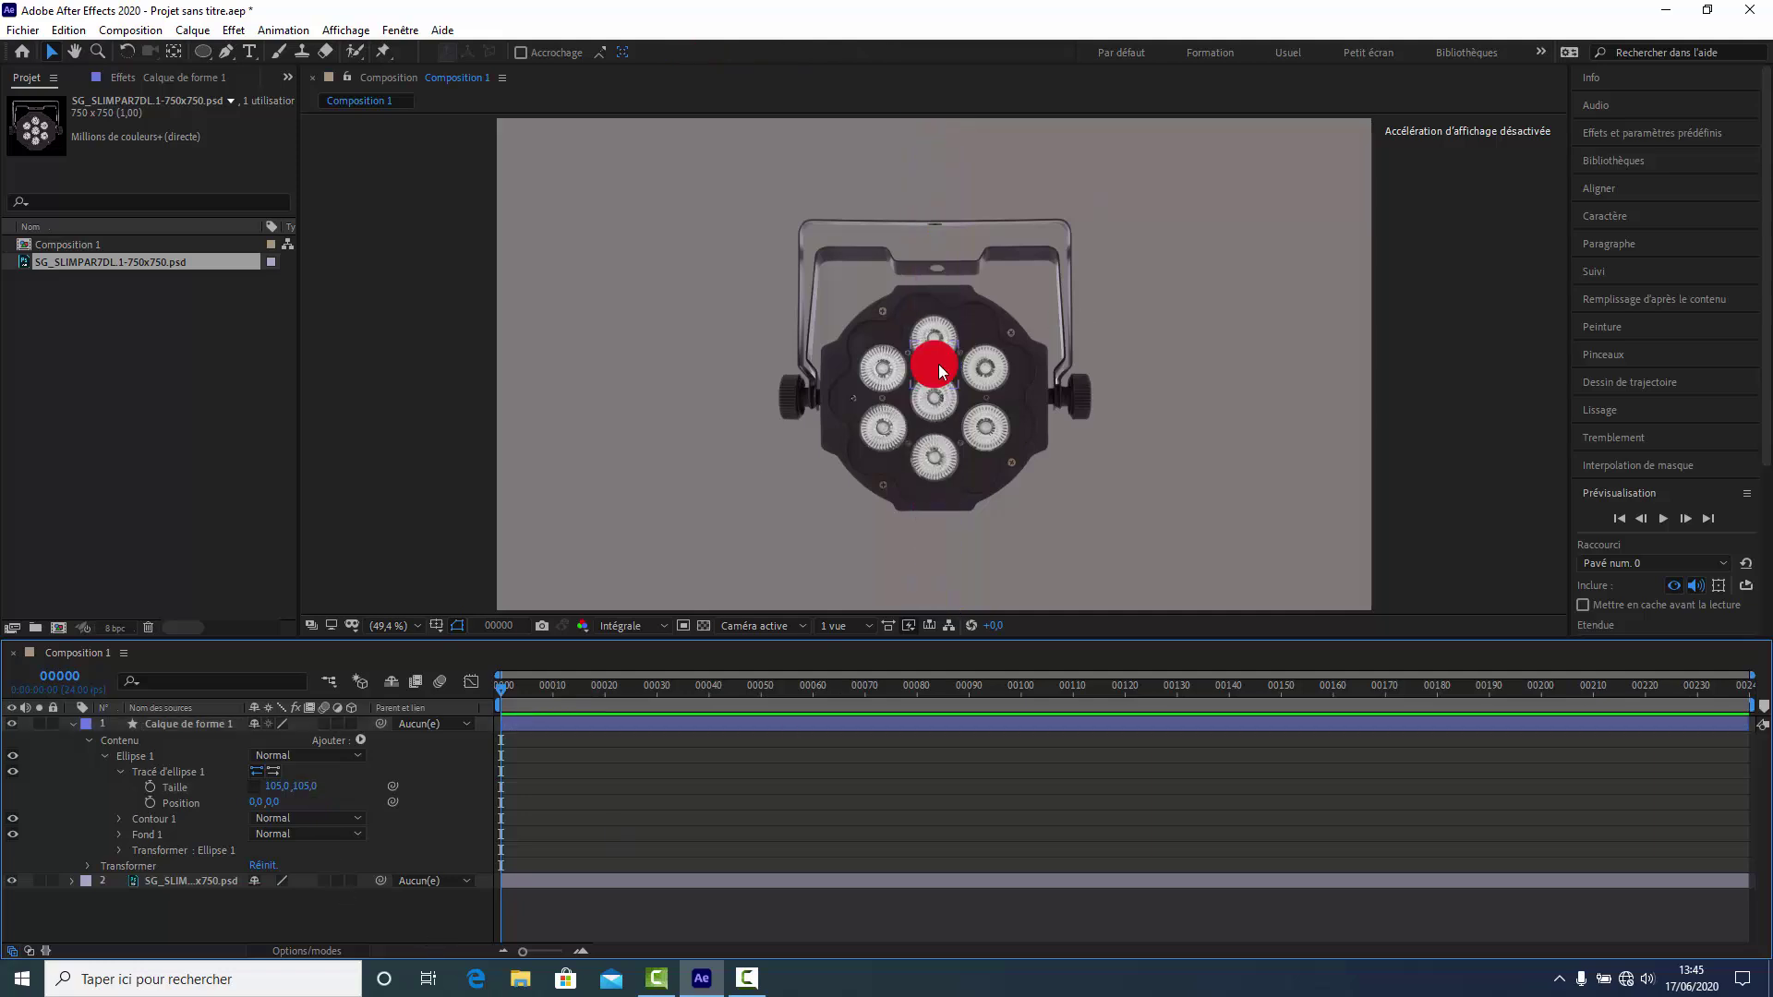
pyautogui.moveTo(938, 372); pyautogui.dragTo(939, 348)
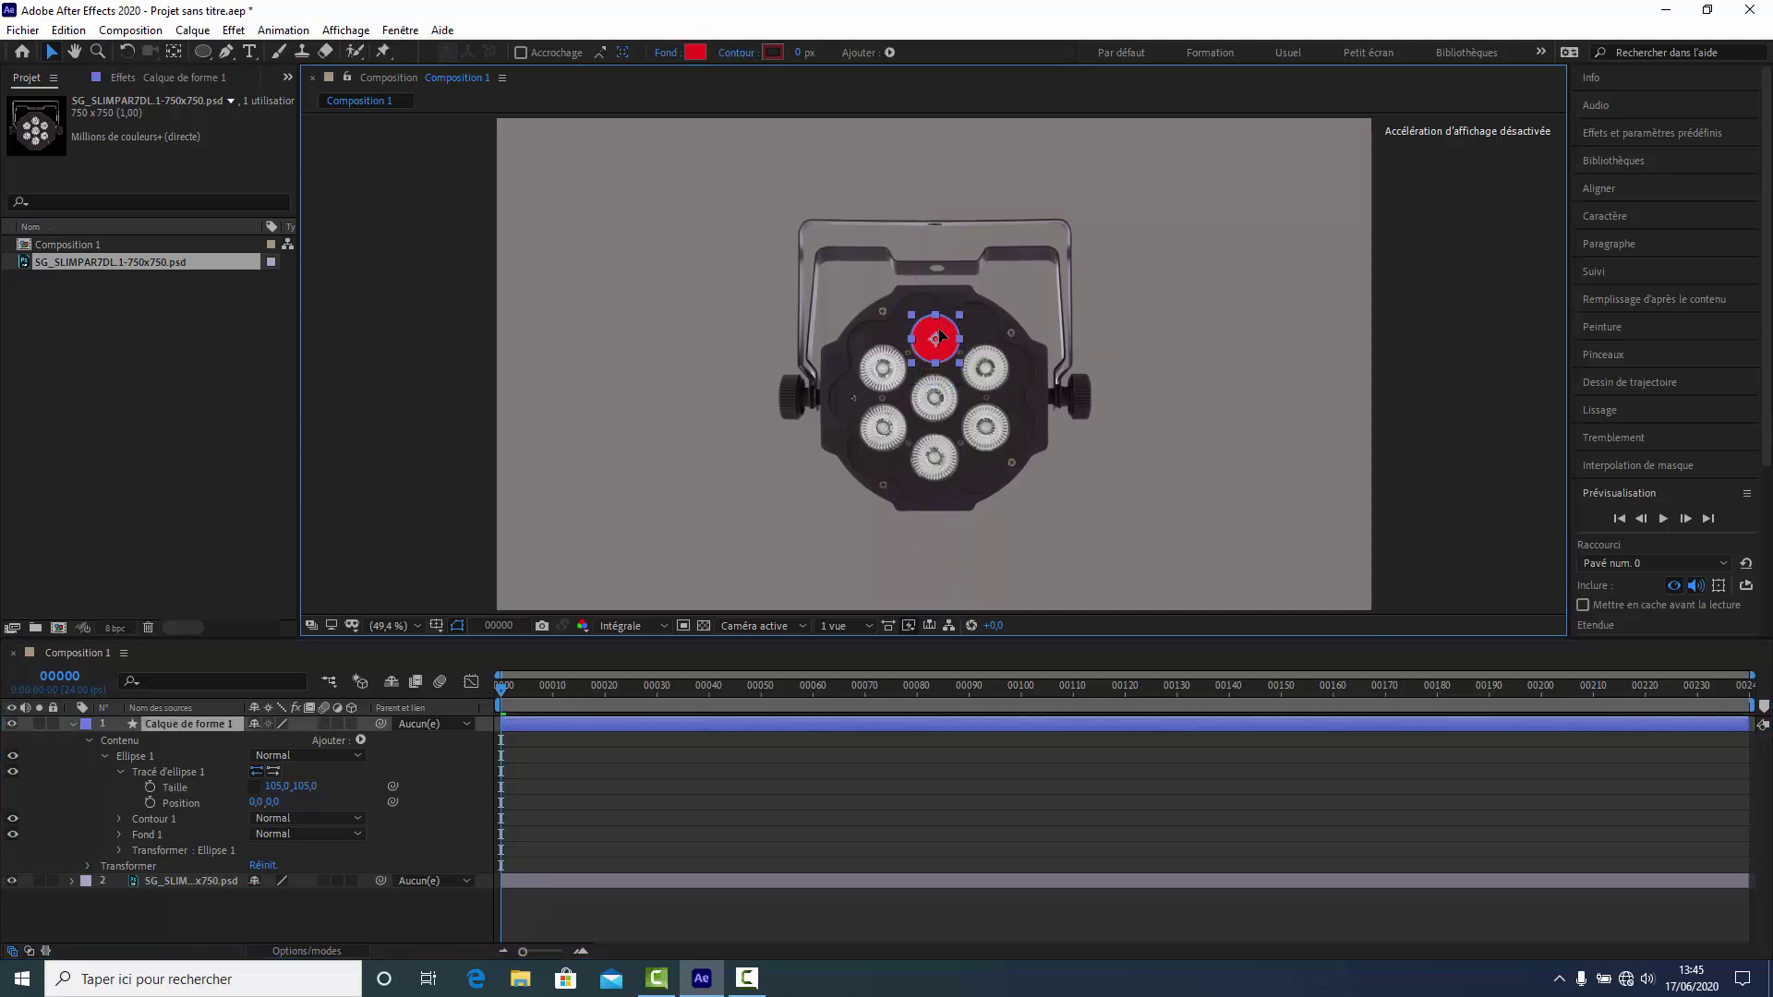
pyautogui.click(395, 923)
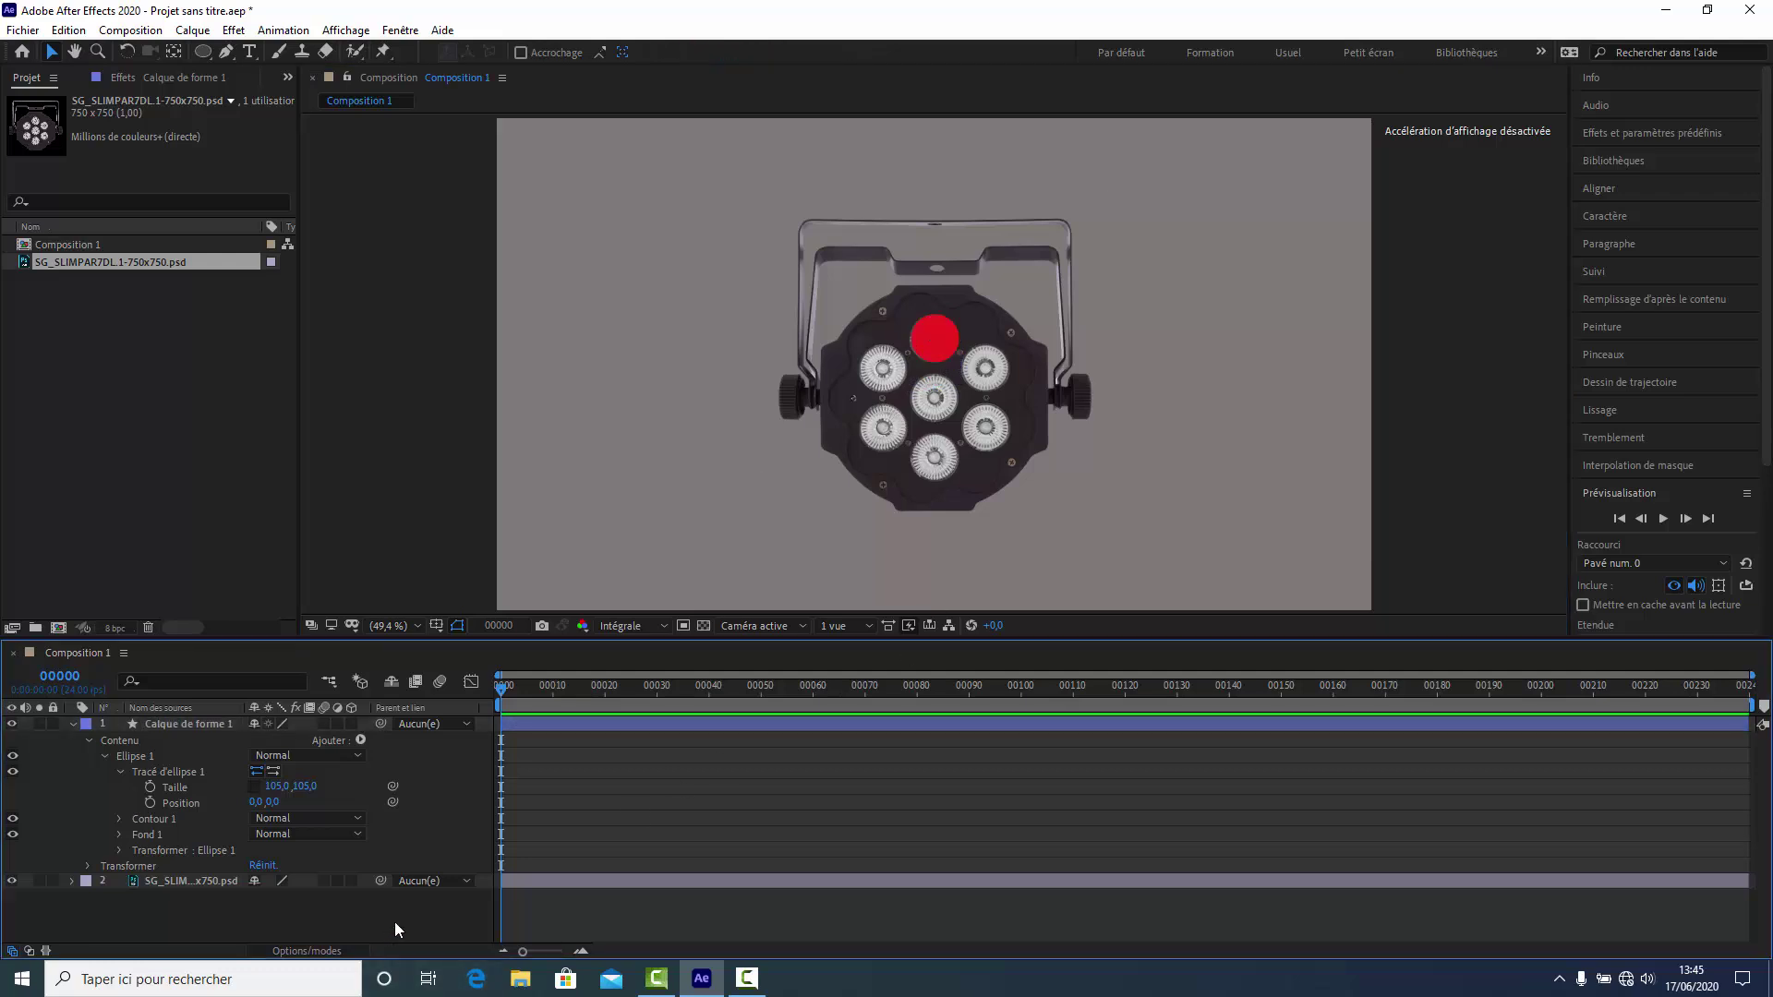
# Step: Apply Balance des couleurs (TLS) to Calque de forme 1 and expand its settings in the timeline
pyautogui.click(71, 724)
pyautogui.click(180, 722)
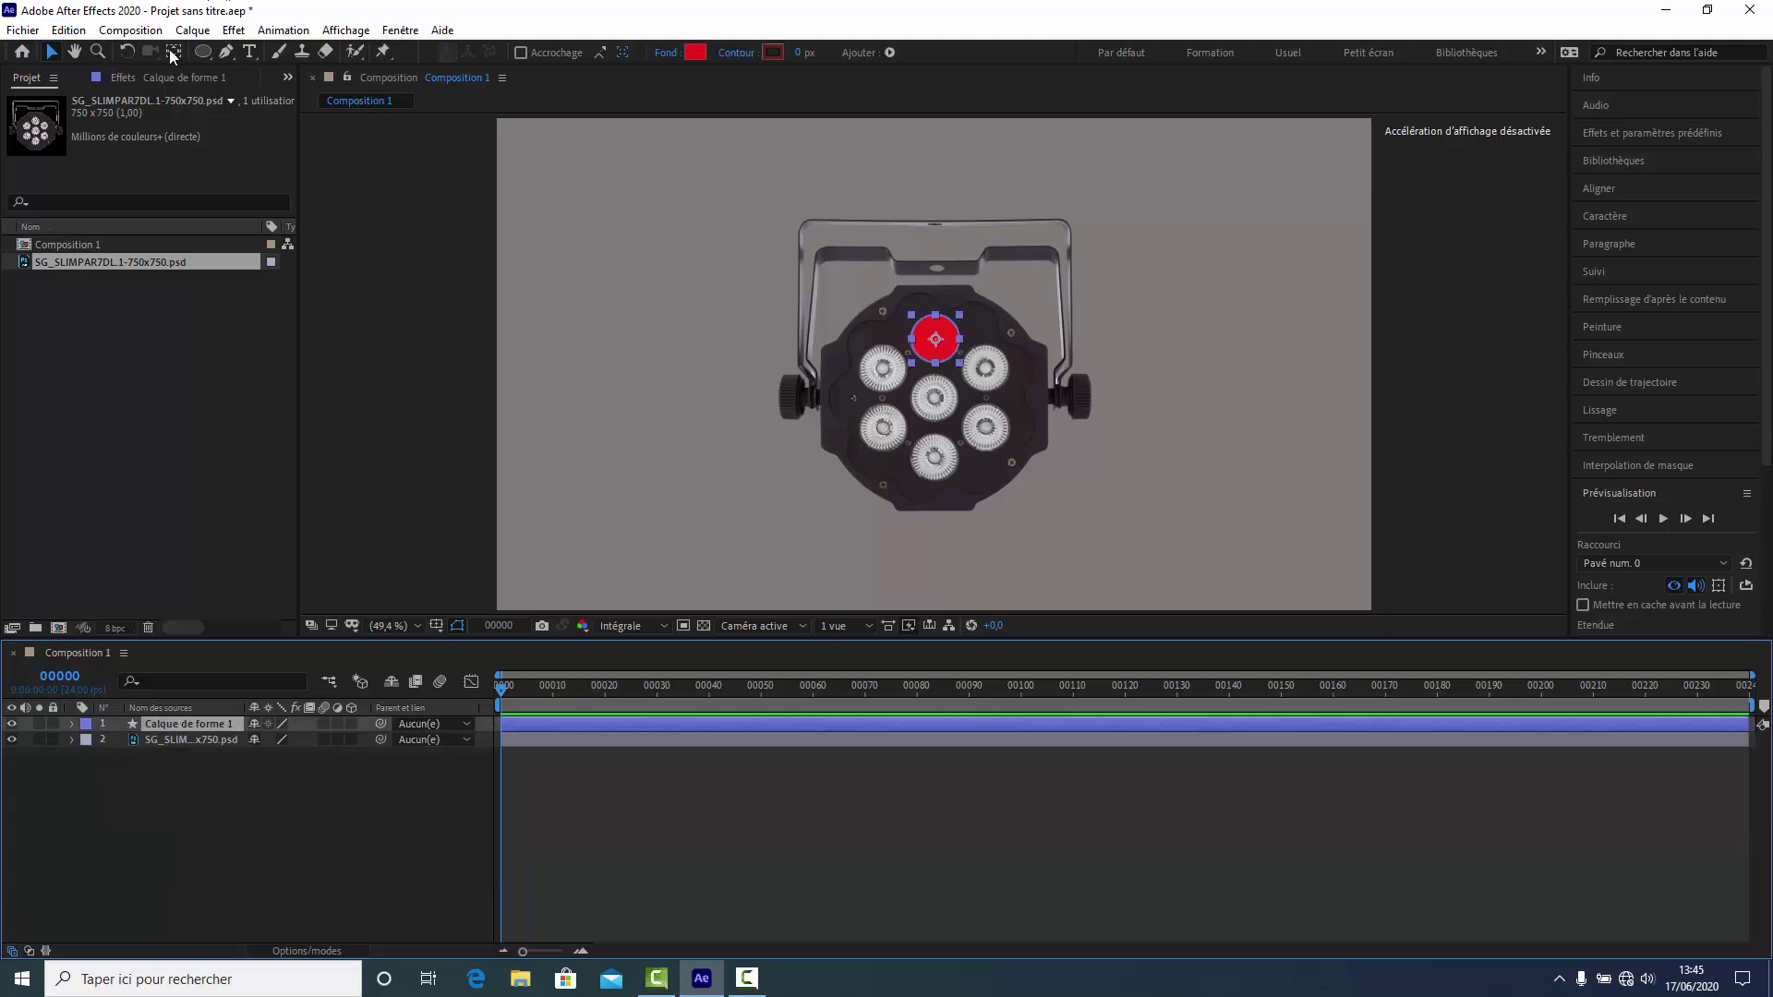
pyautogui.click(233, 30)
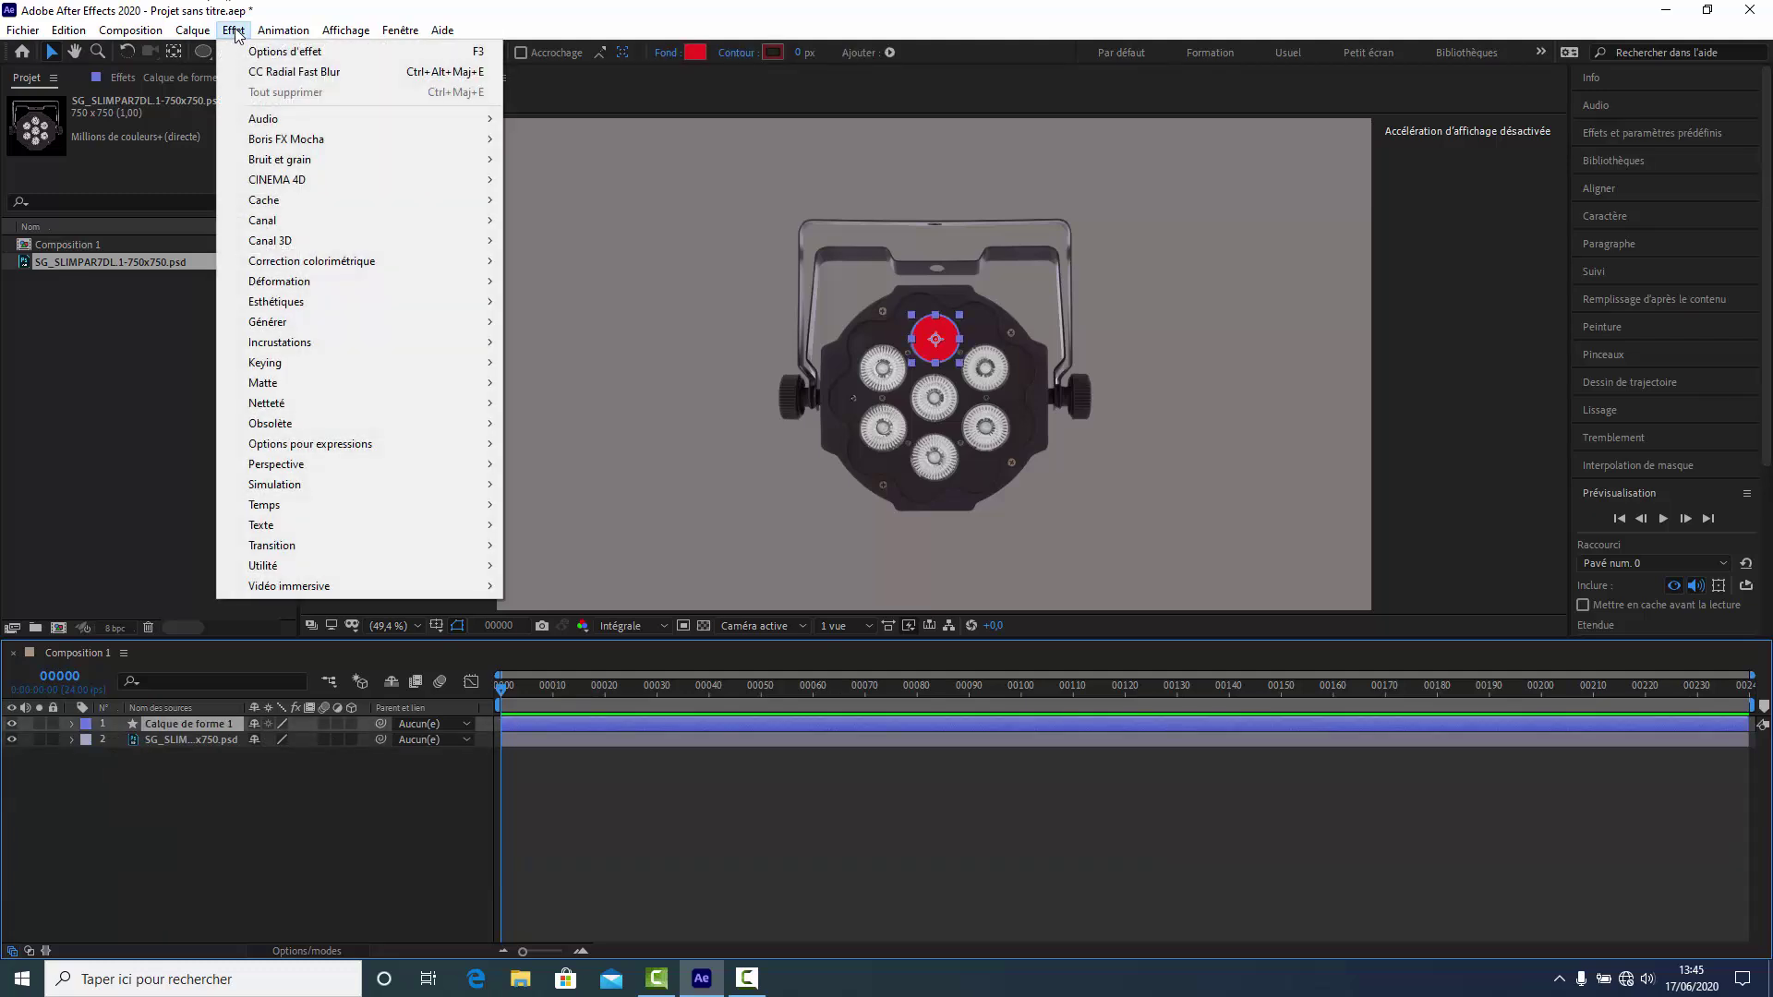
pyautogui.moveTo(298, 146)
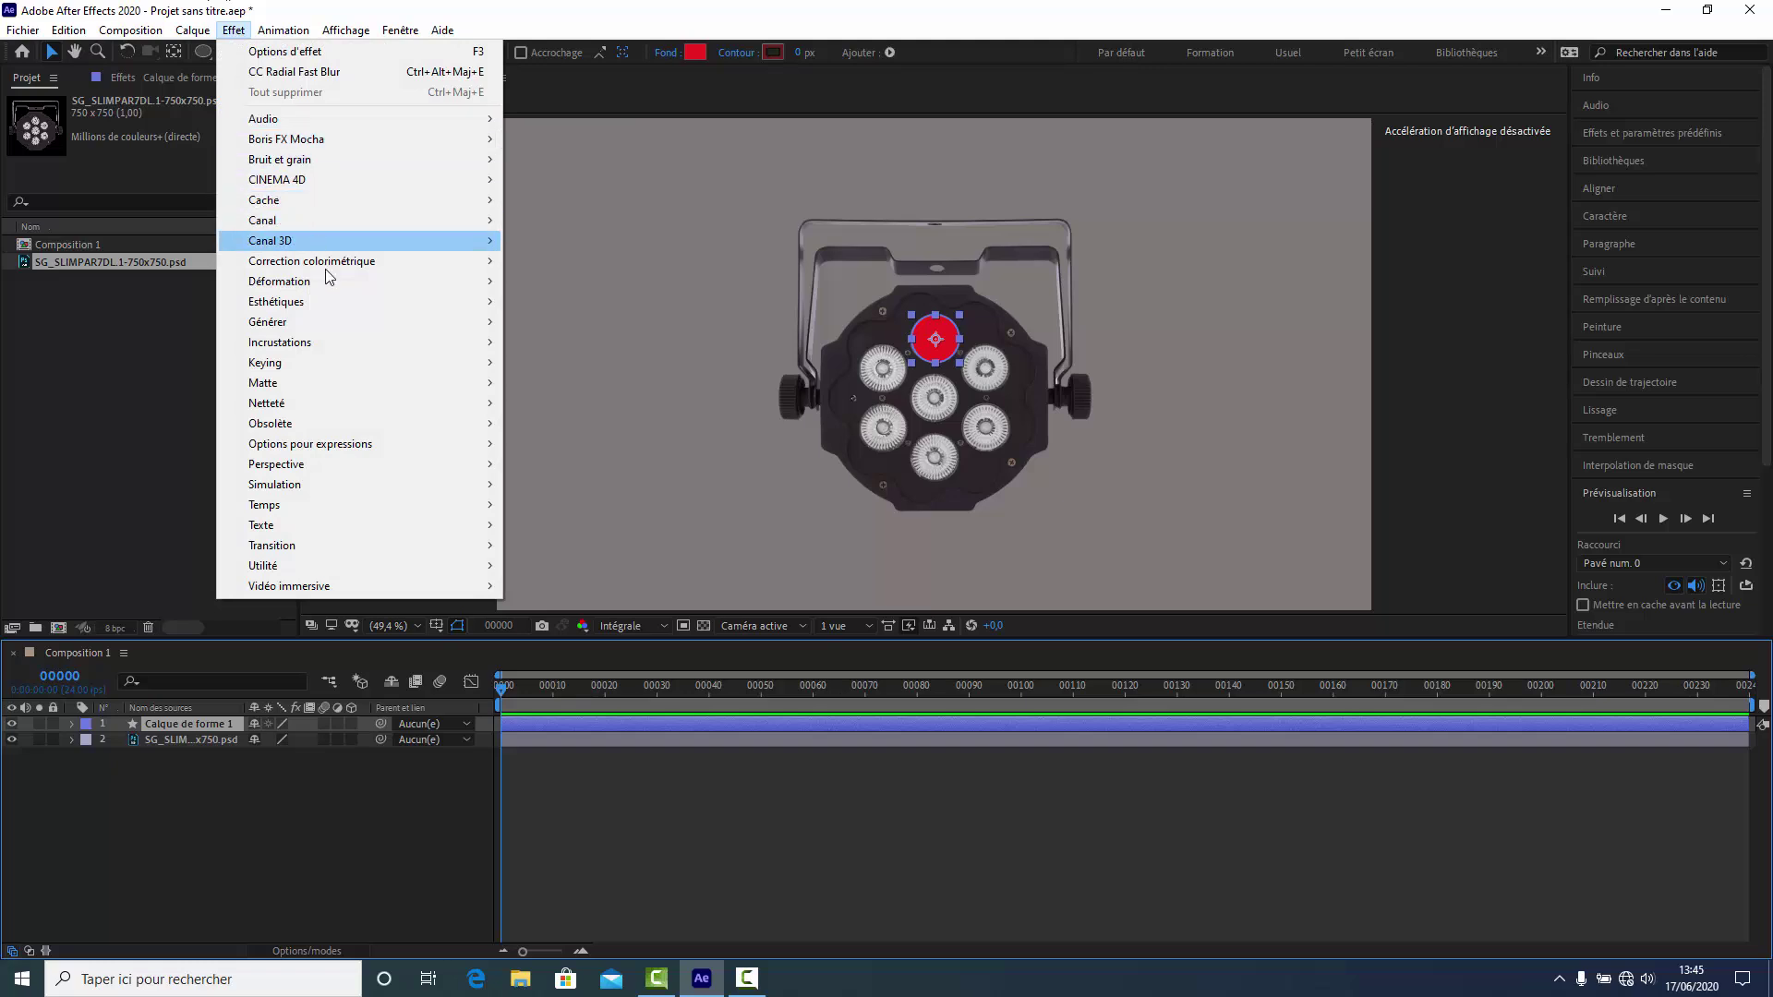
pyautogui.moveTo(334, 263)
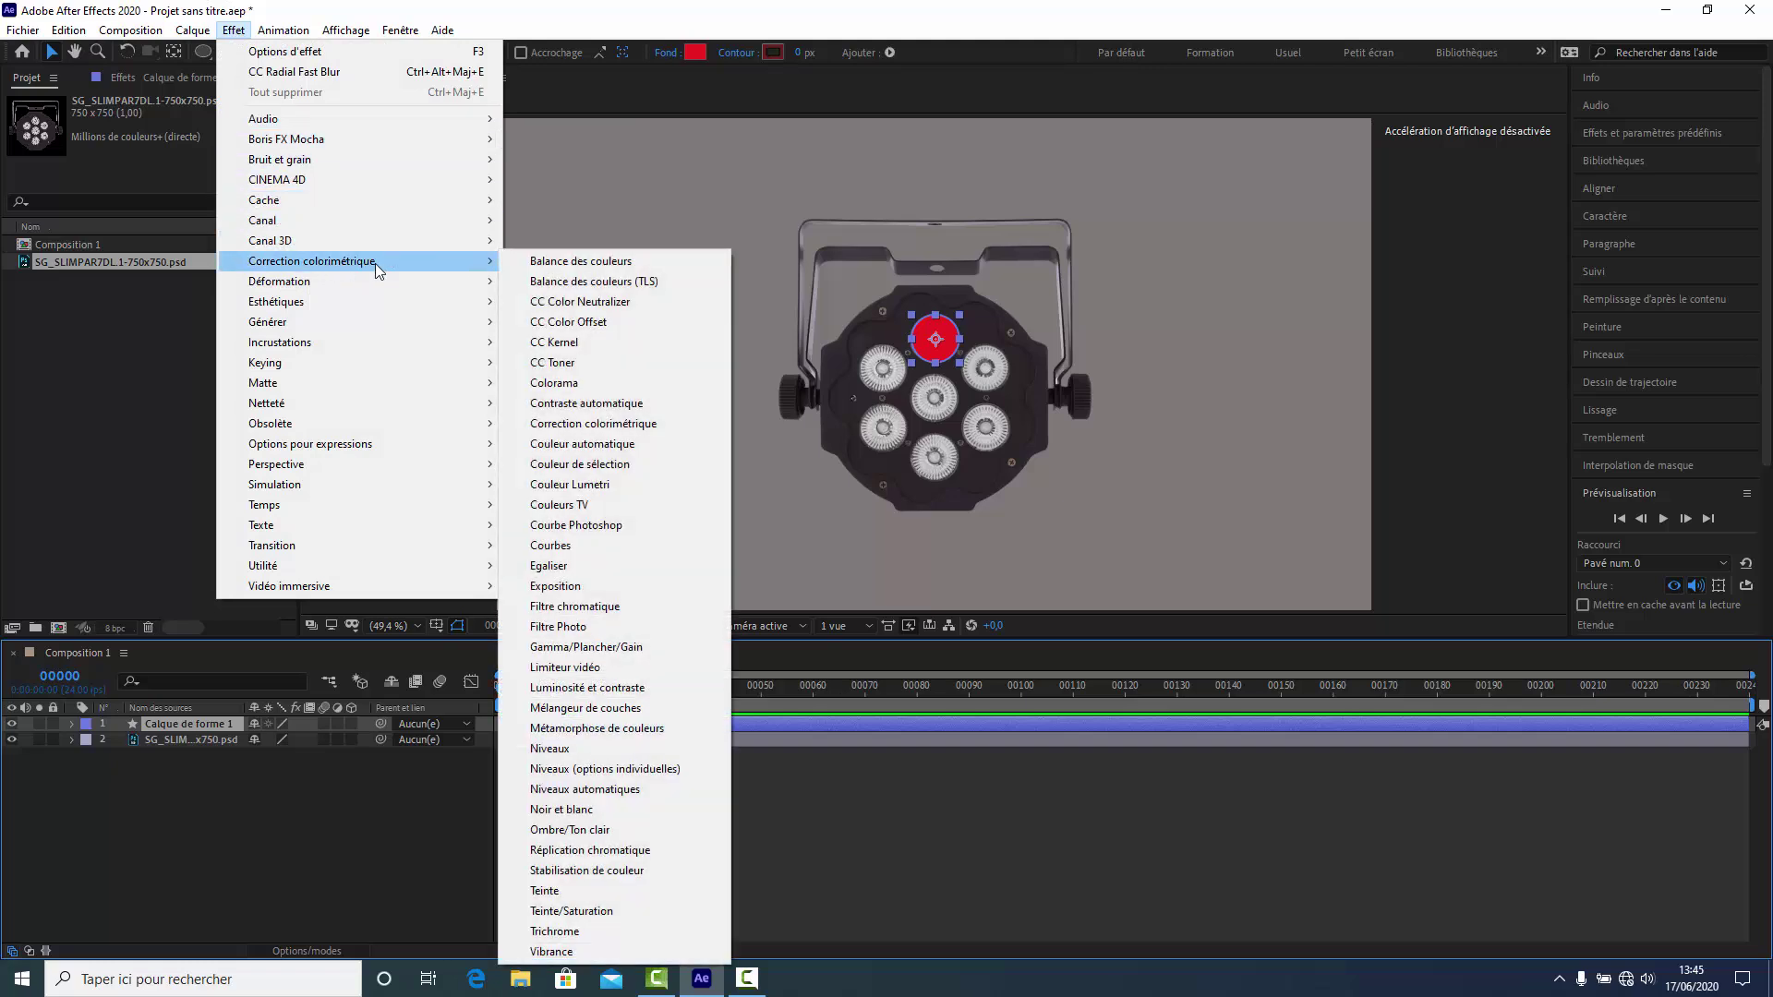
pyautogui.click(560, 280)
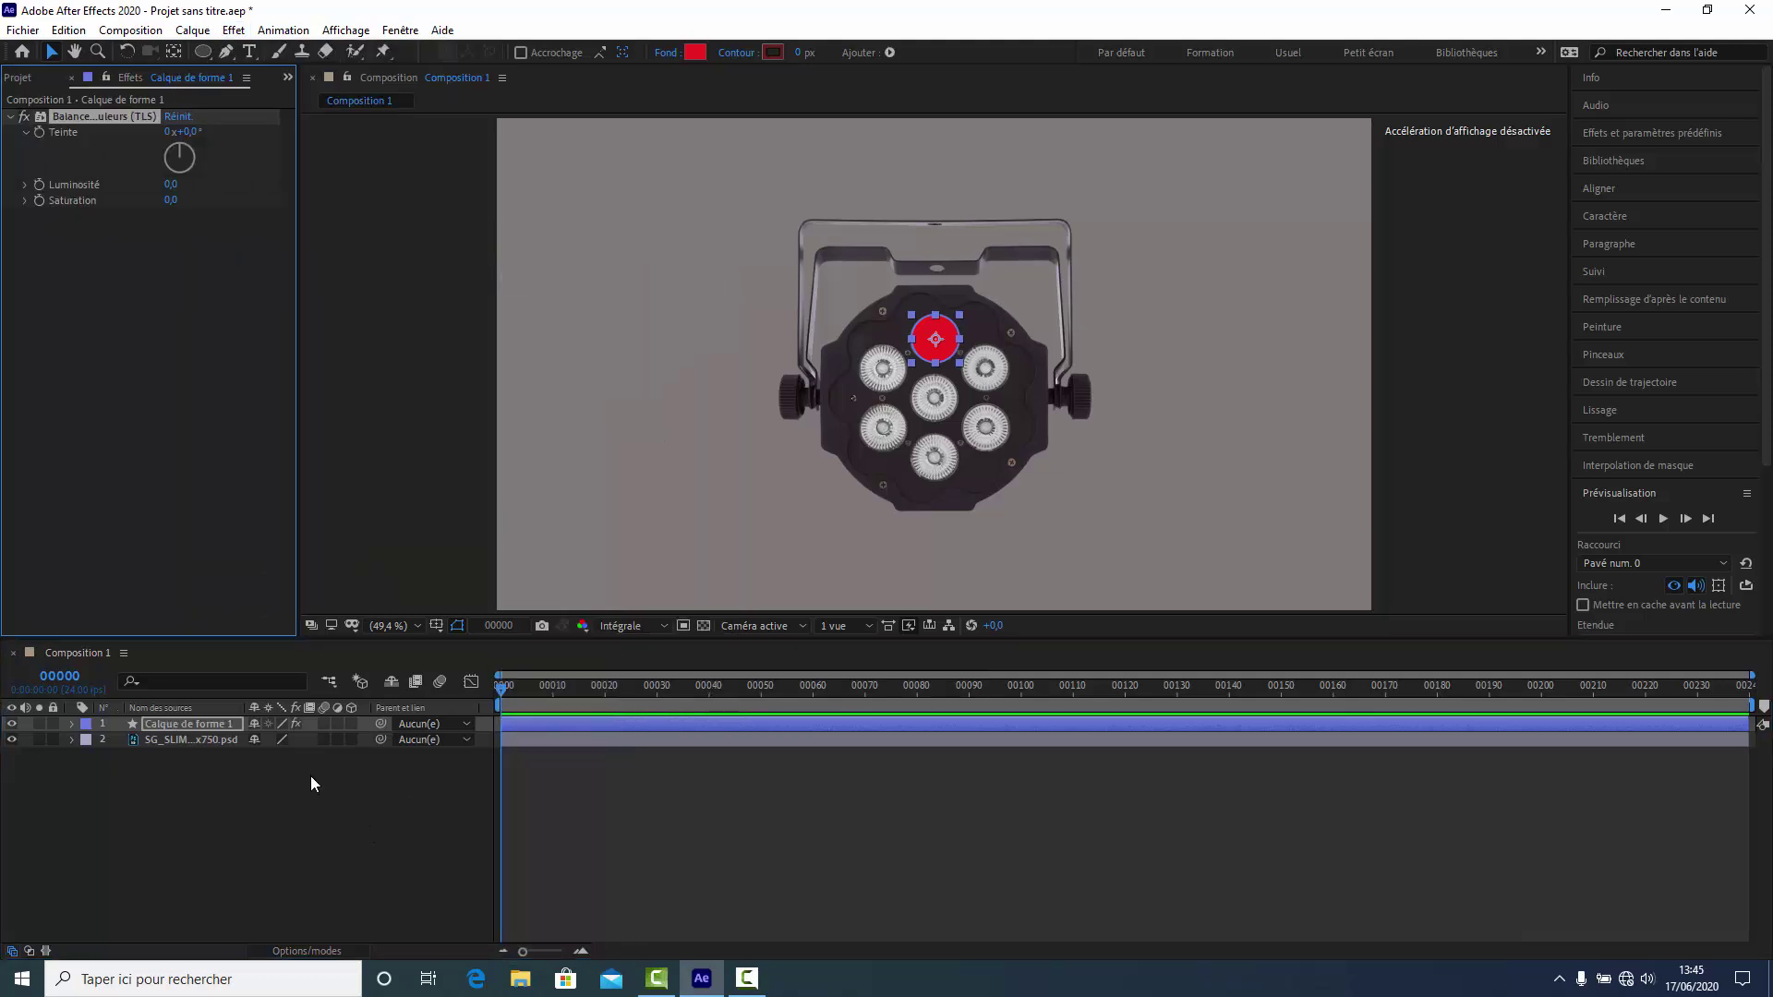
pyautogui.press('e')
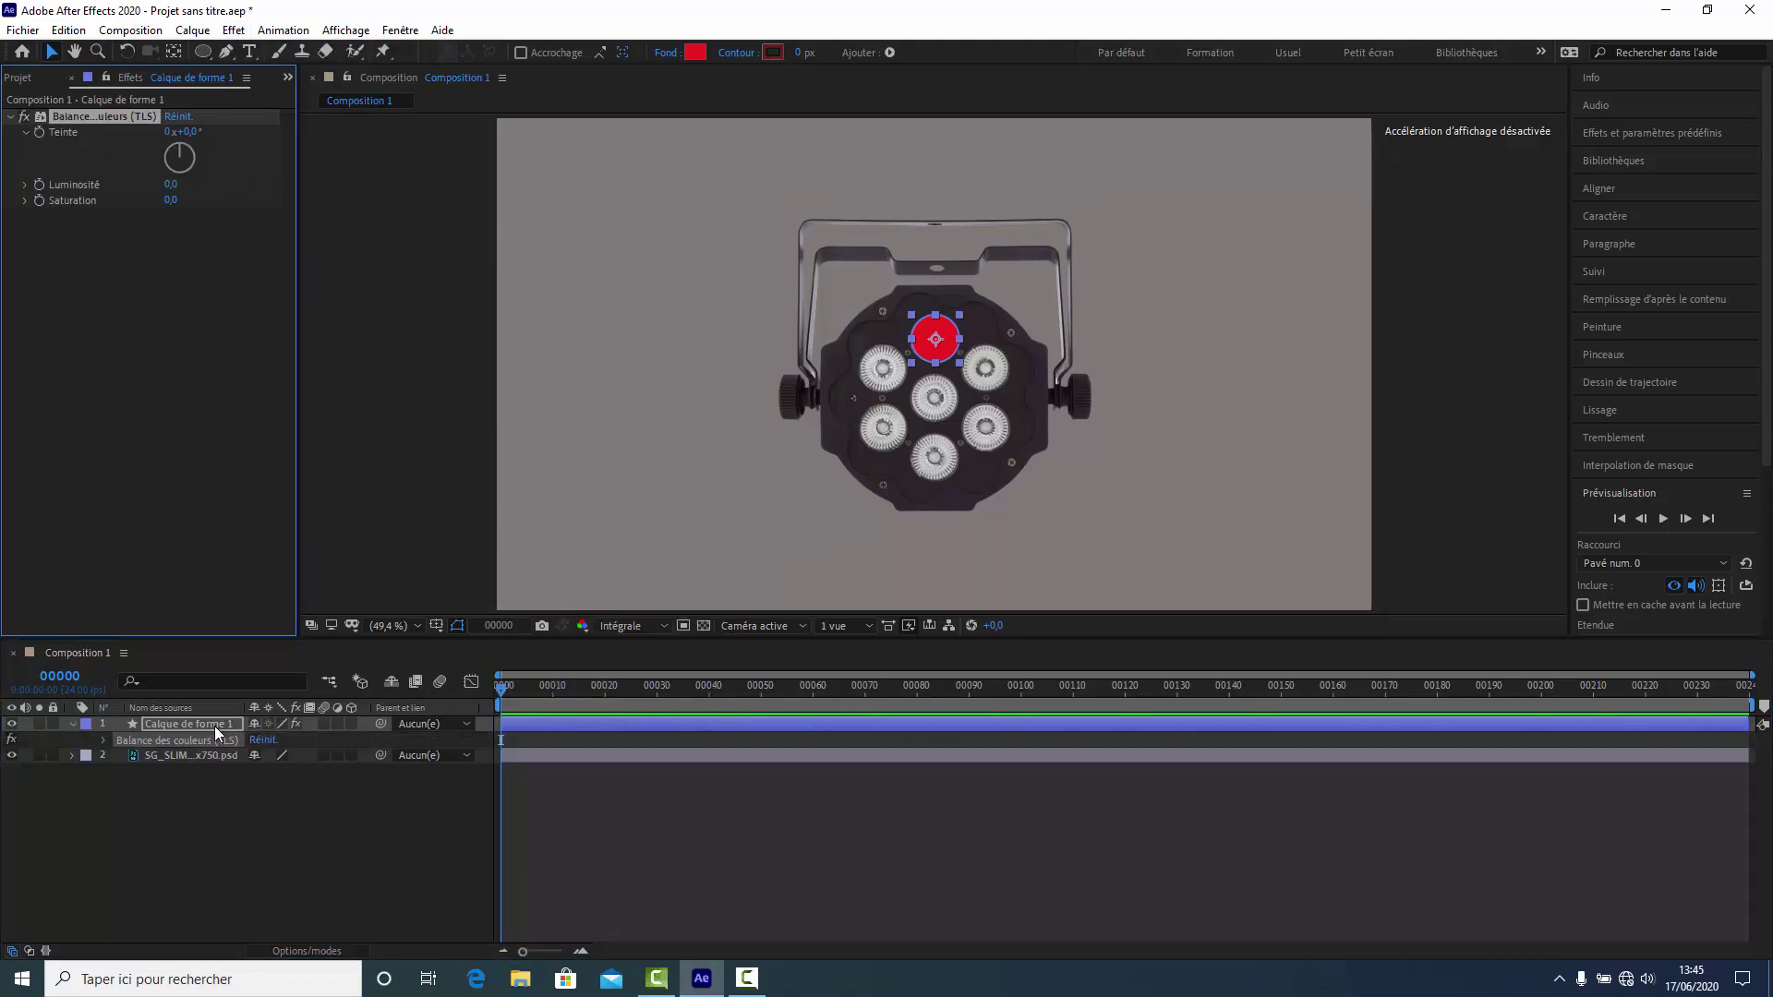
pyautogui.click(104, 741)
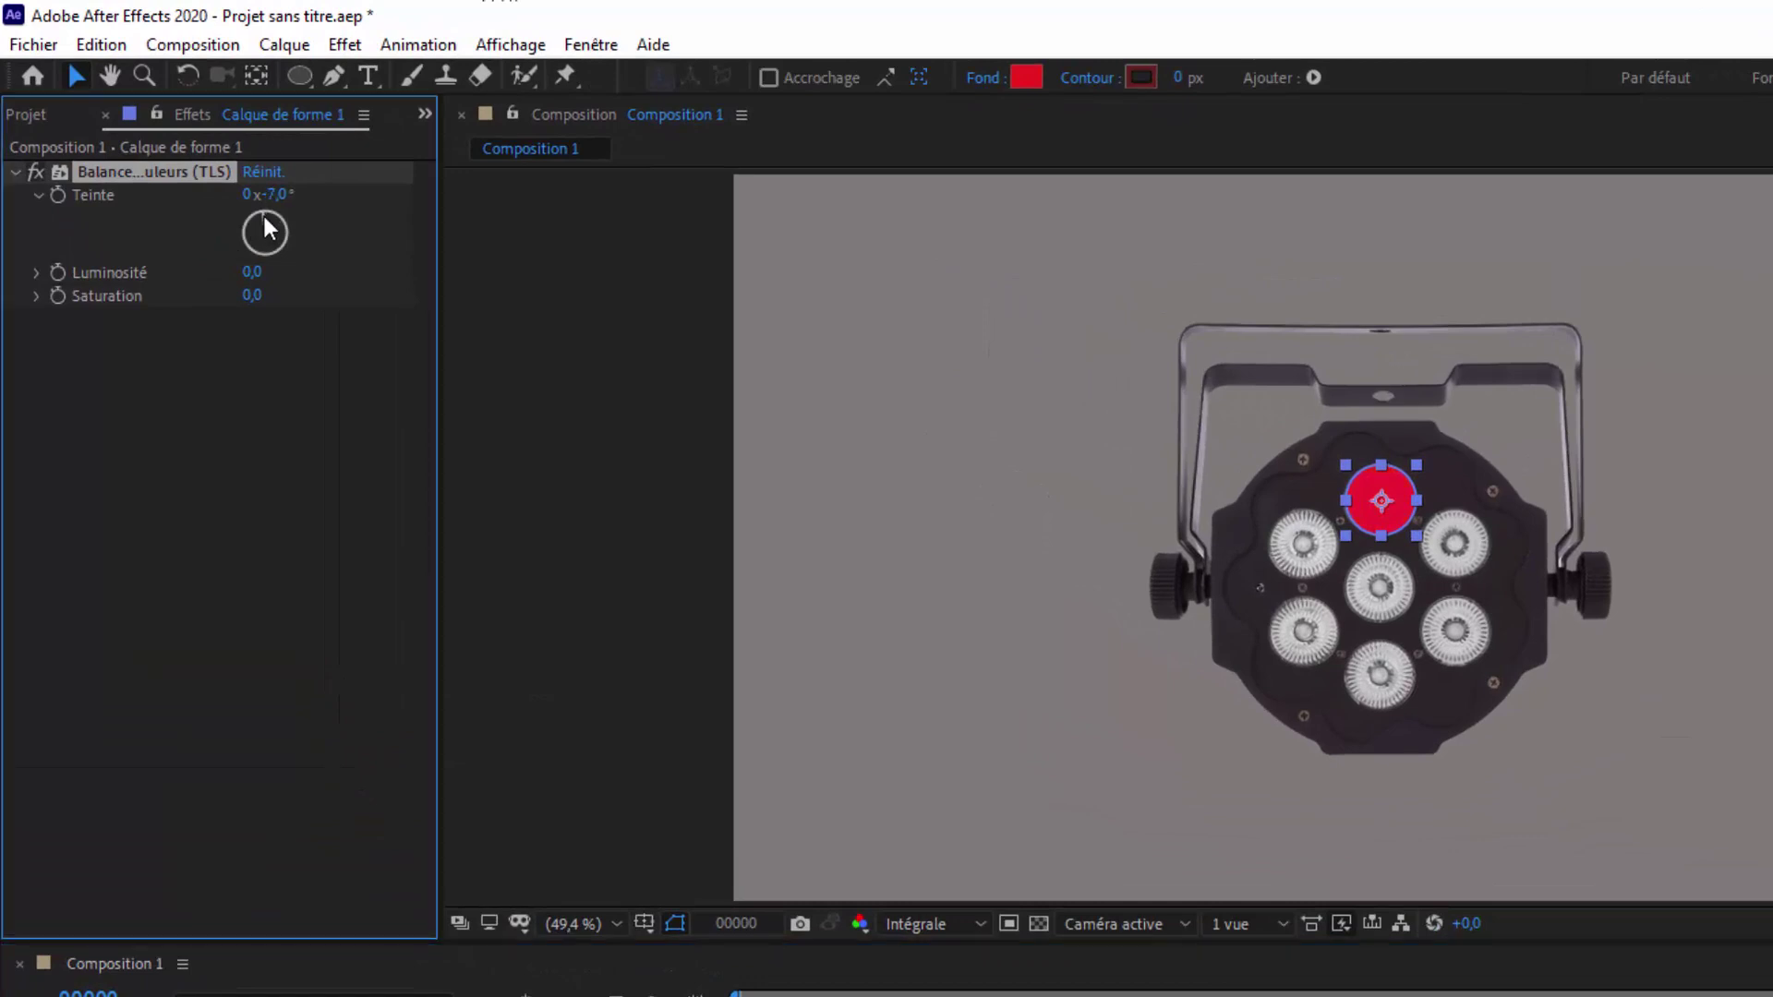
# Step: Shift the circle's hue slightly, then add an expression to Teinte and clear its default effect() code
pyautogui.moveTo(262, 212)
pyautogui.mouseDown()
pyautogui.moveTo(277, 220)
pyautogui.moveTo(244, 233)
pyautogui.moveTo(304, 215)
pyautogui.moveTo(278, 213)
pyautogui.mouseUp()
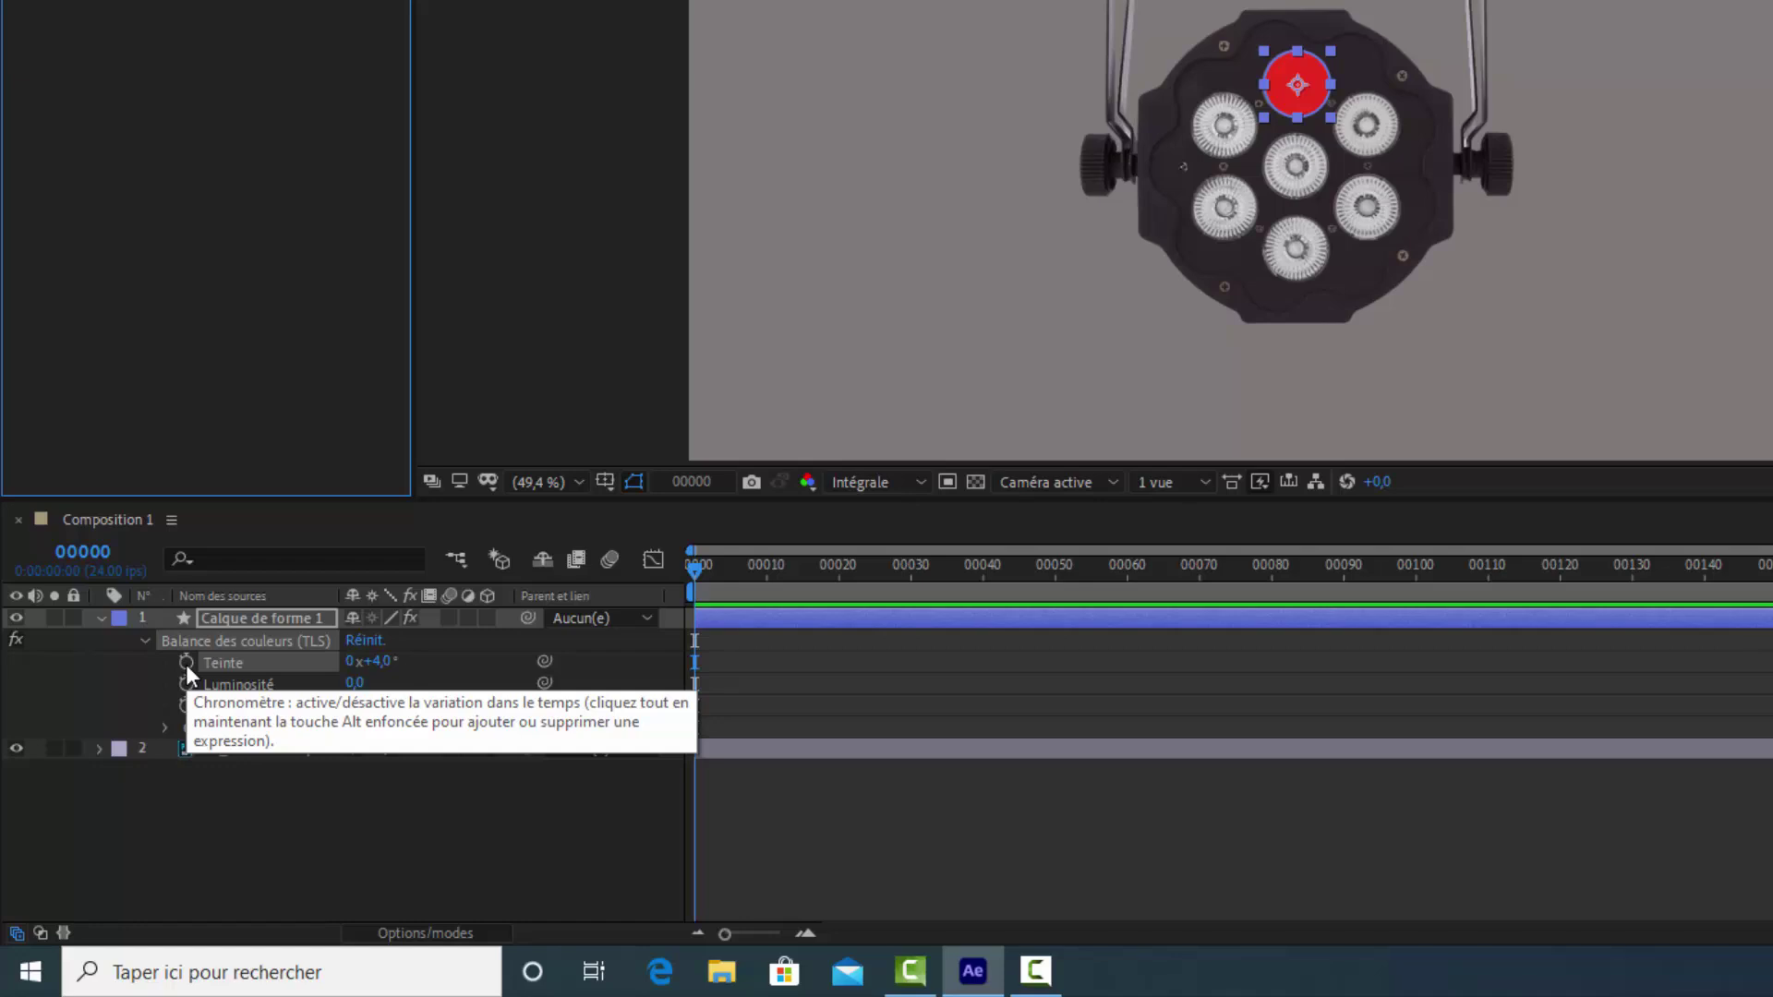
pyautogui.keyDown('alt'); pyautogui.click(186, 663); pyautogui.keyUp('alt')
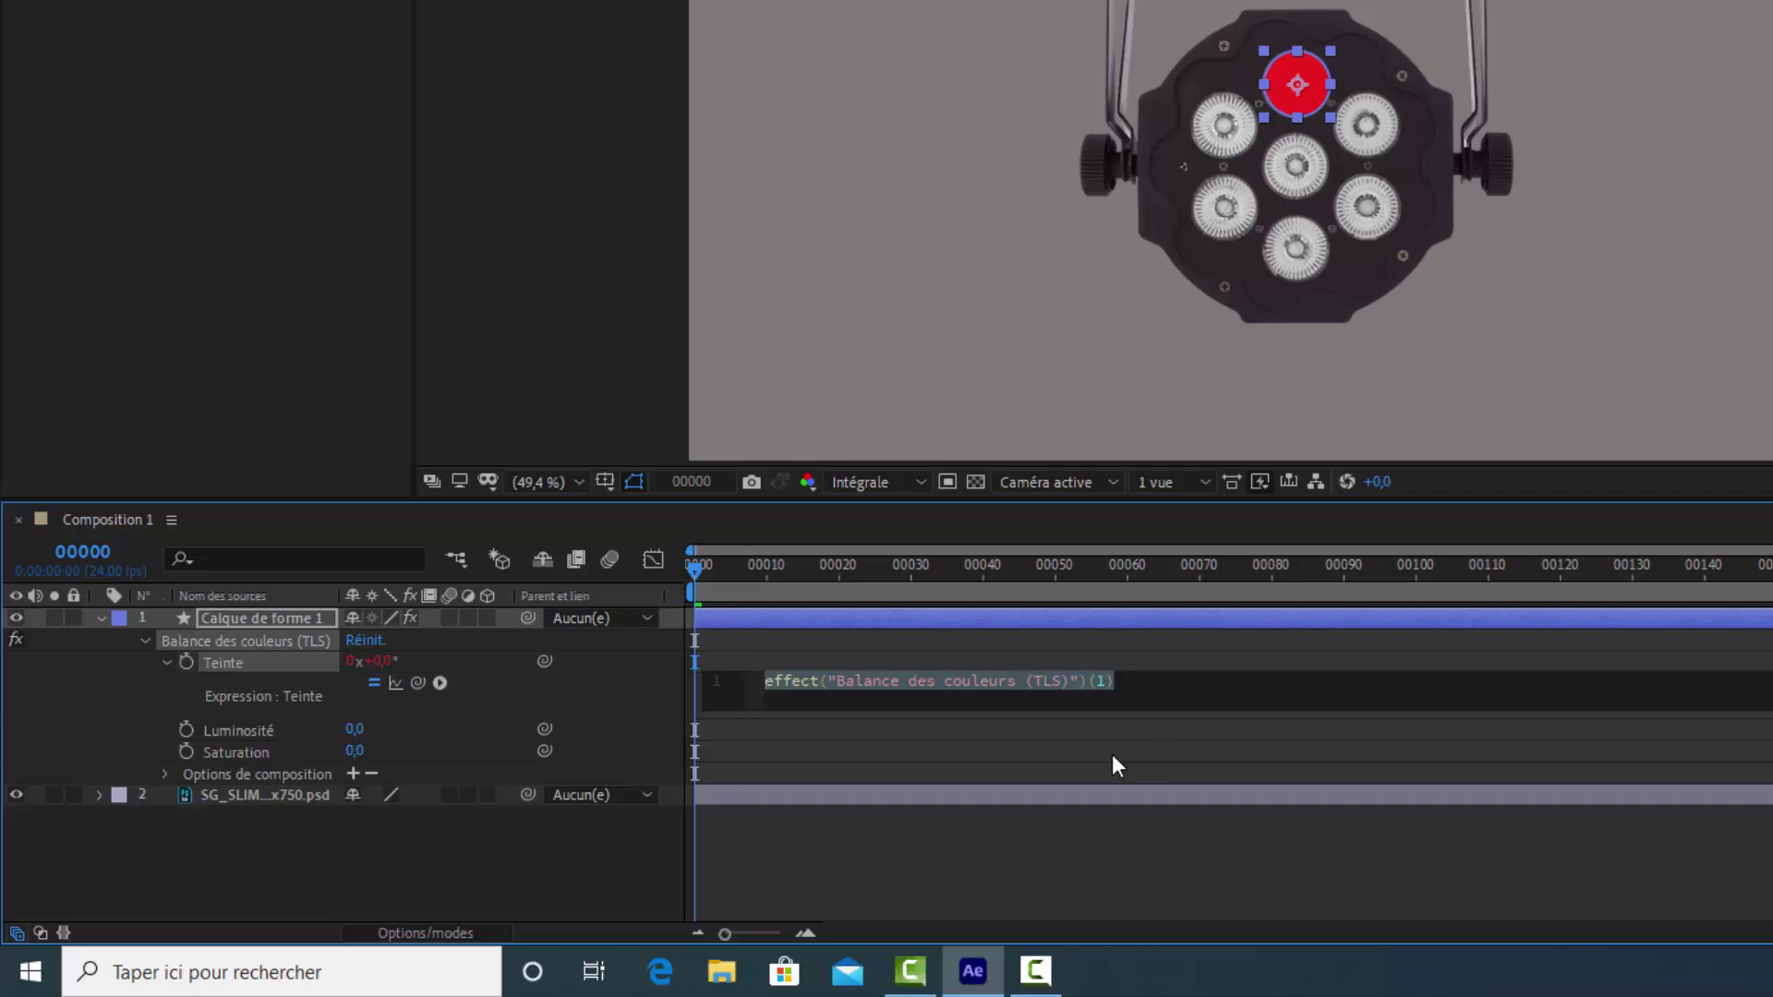
pyautogui.press('BackSpace')
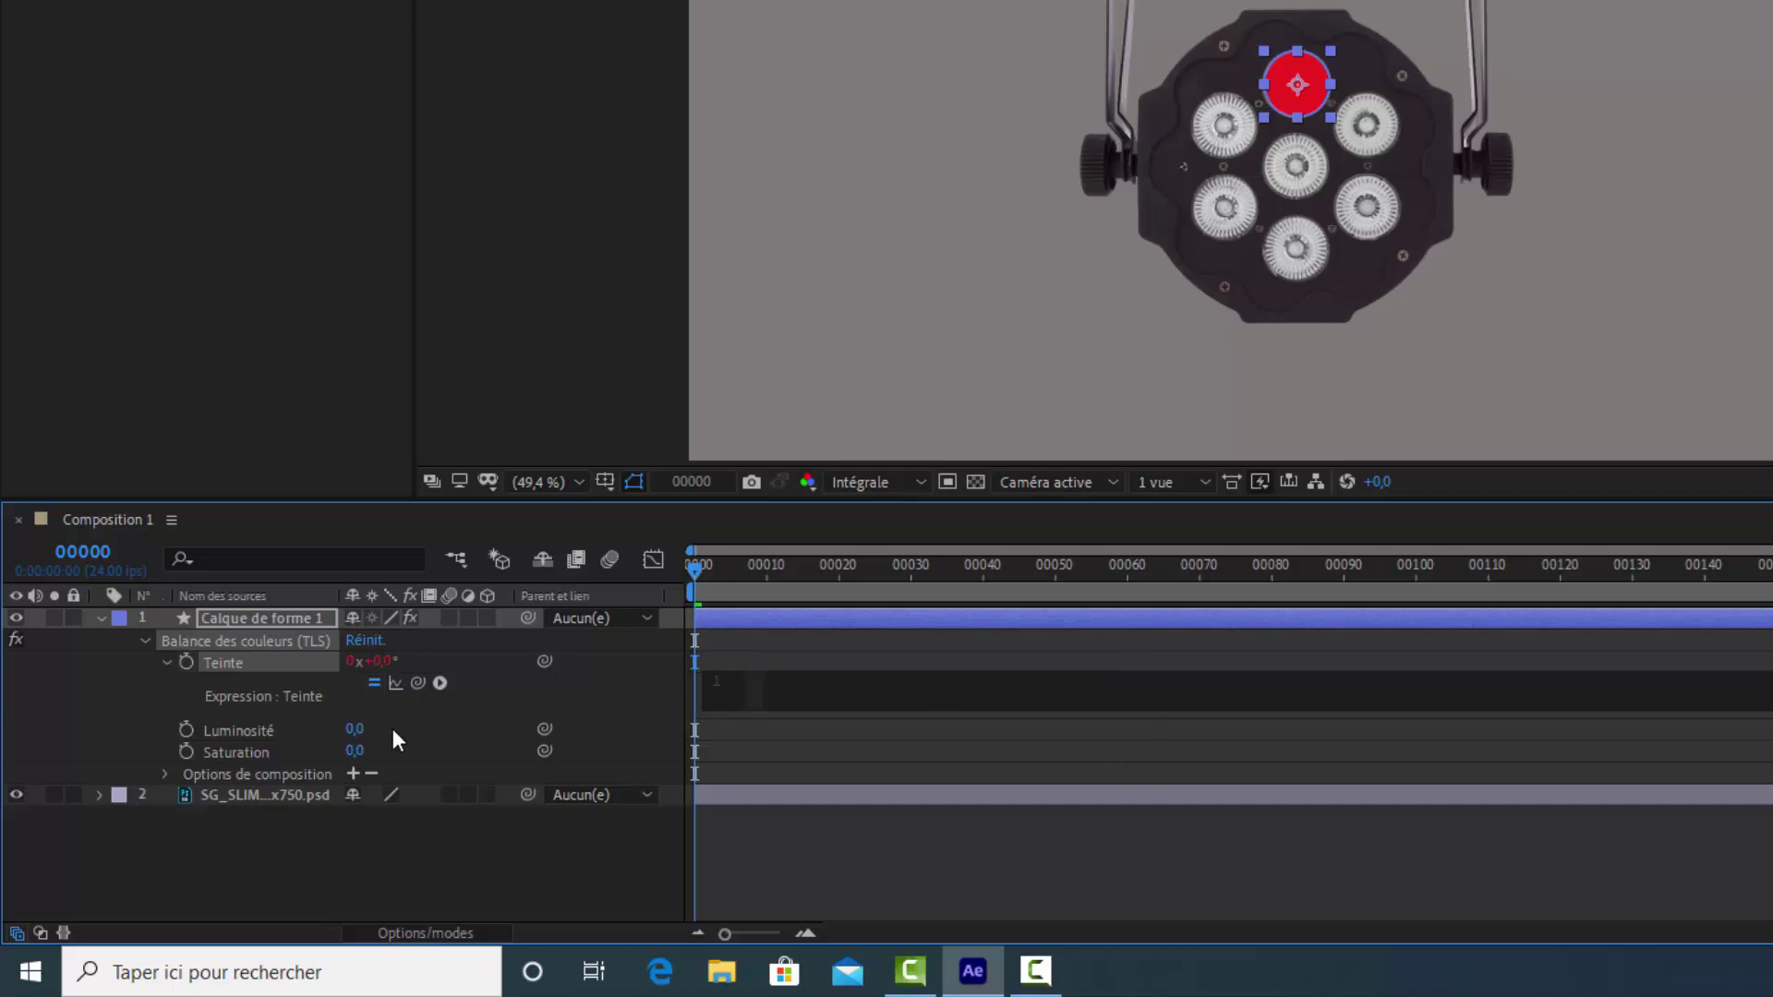
# Step: Write posterizeTime(5) as the first line of the Teinte expression and start a second line
pyautogui.click(440, 682)
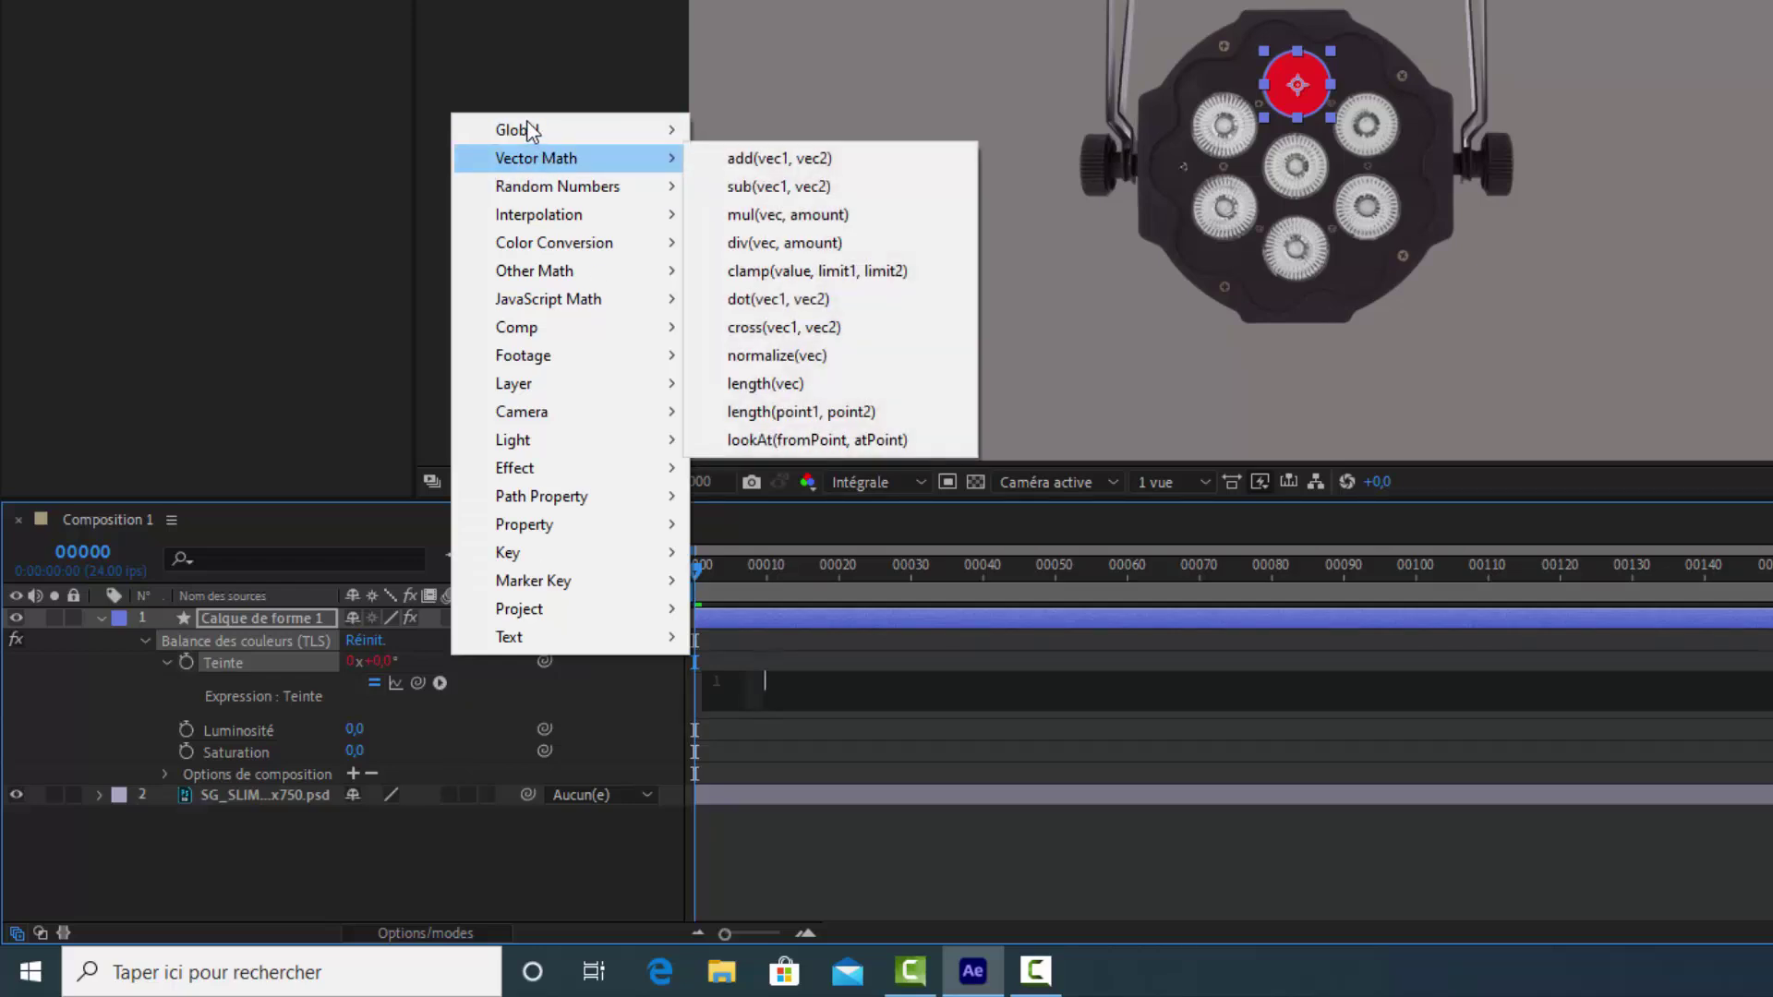
pyautogui.moveTo(526, 126)
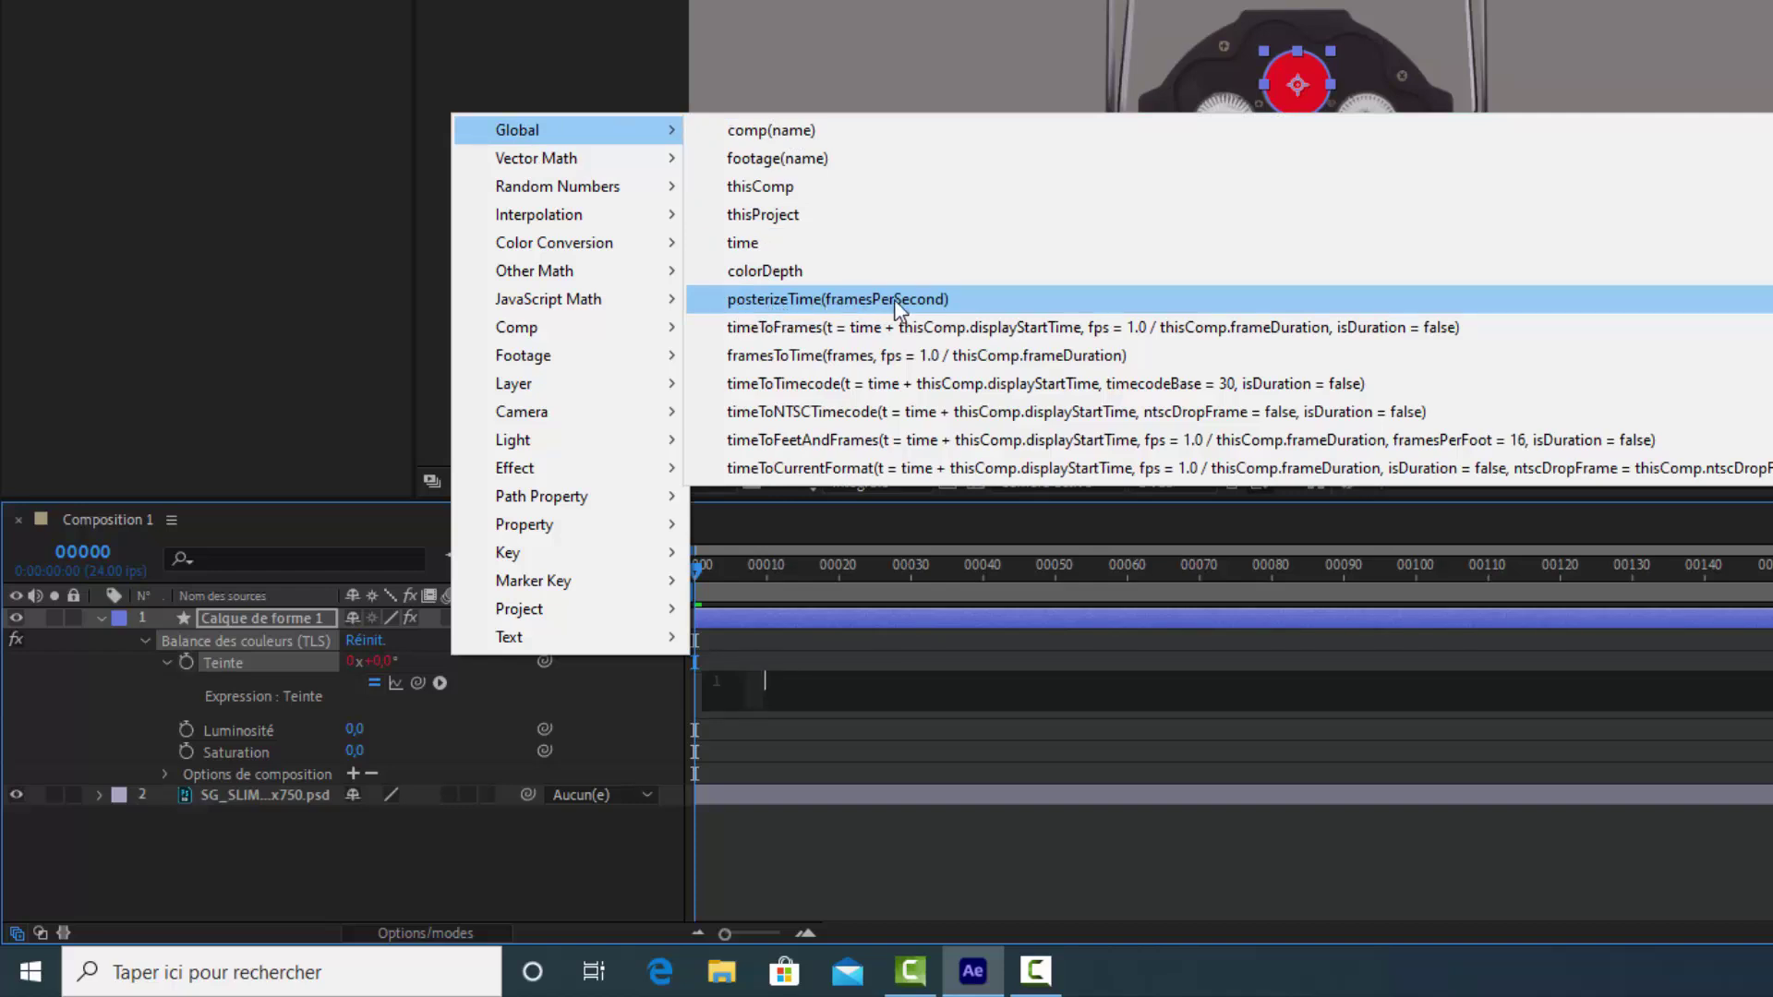
pyautogui.click(770, 299)
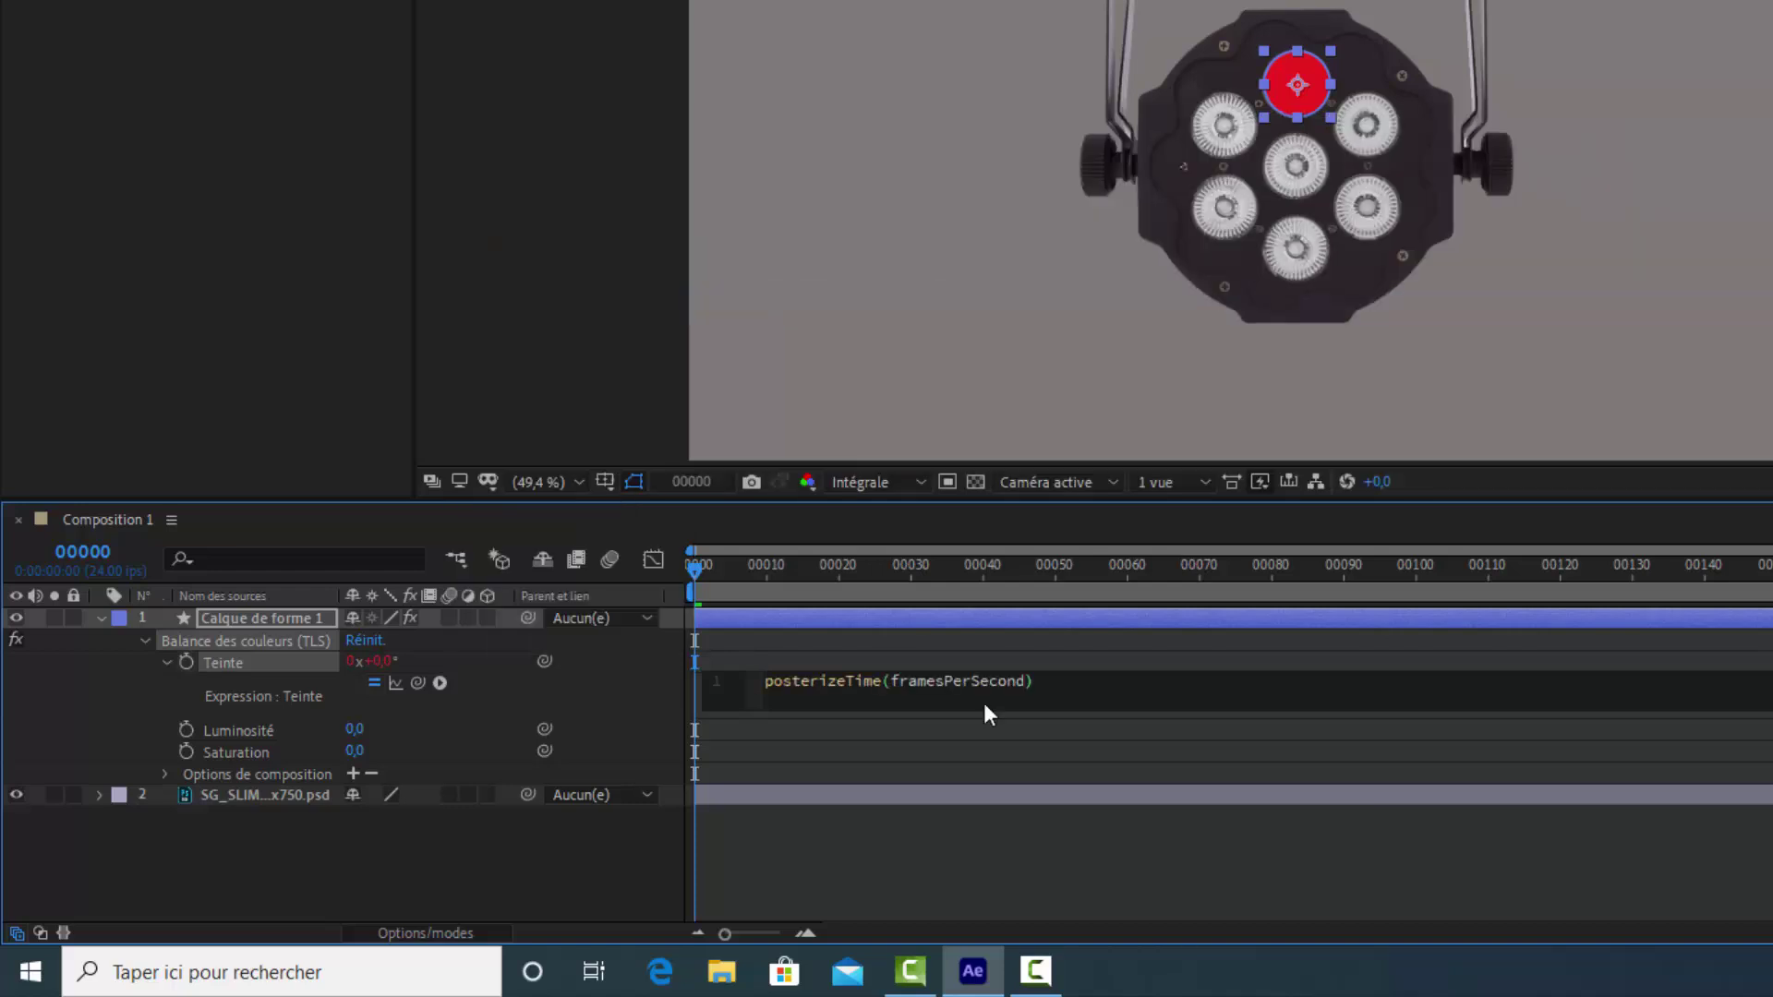
pyautogui.click(1024, 679)
pyautogui.moveTo(1019, 674); pyautogui.dragTo(891, 680)
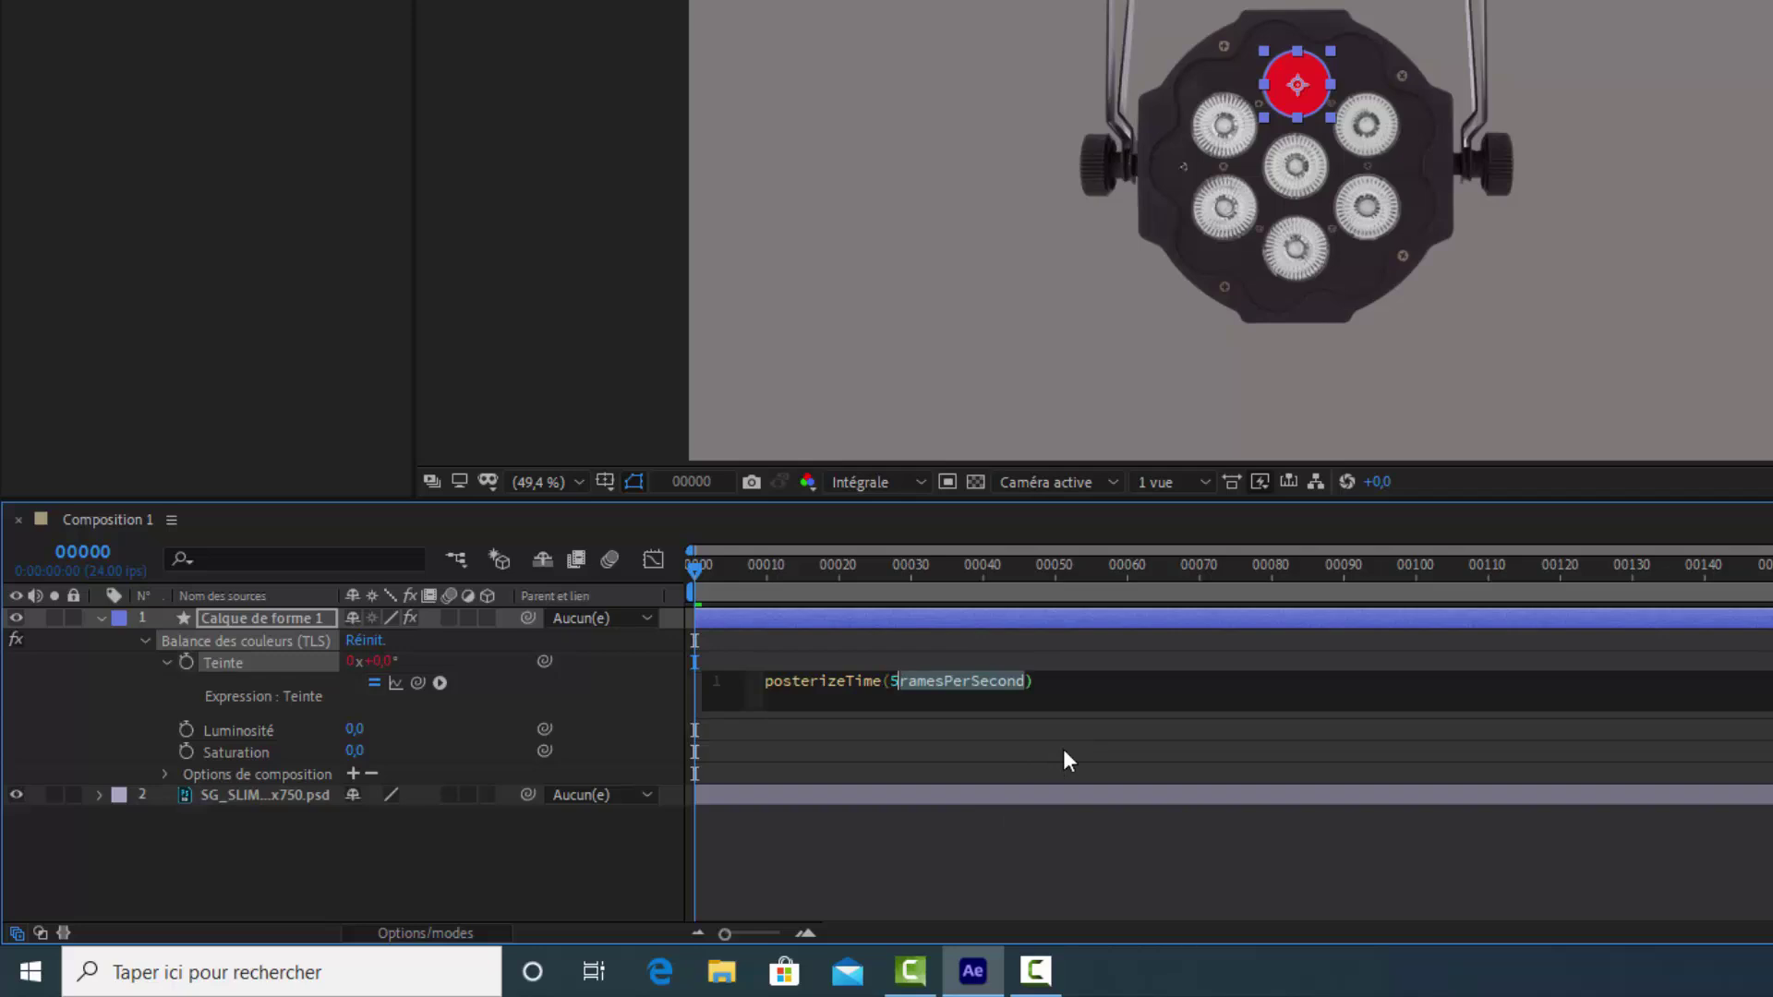
pyautogui.write('5')
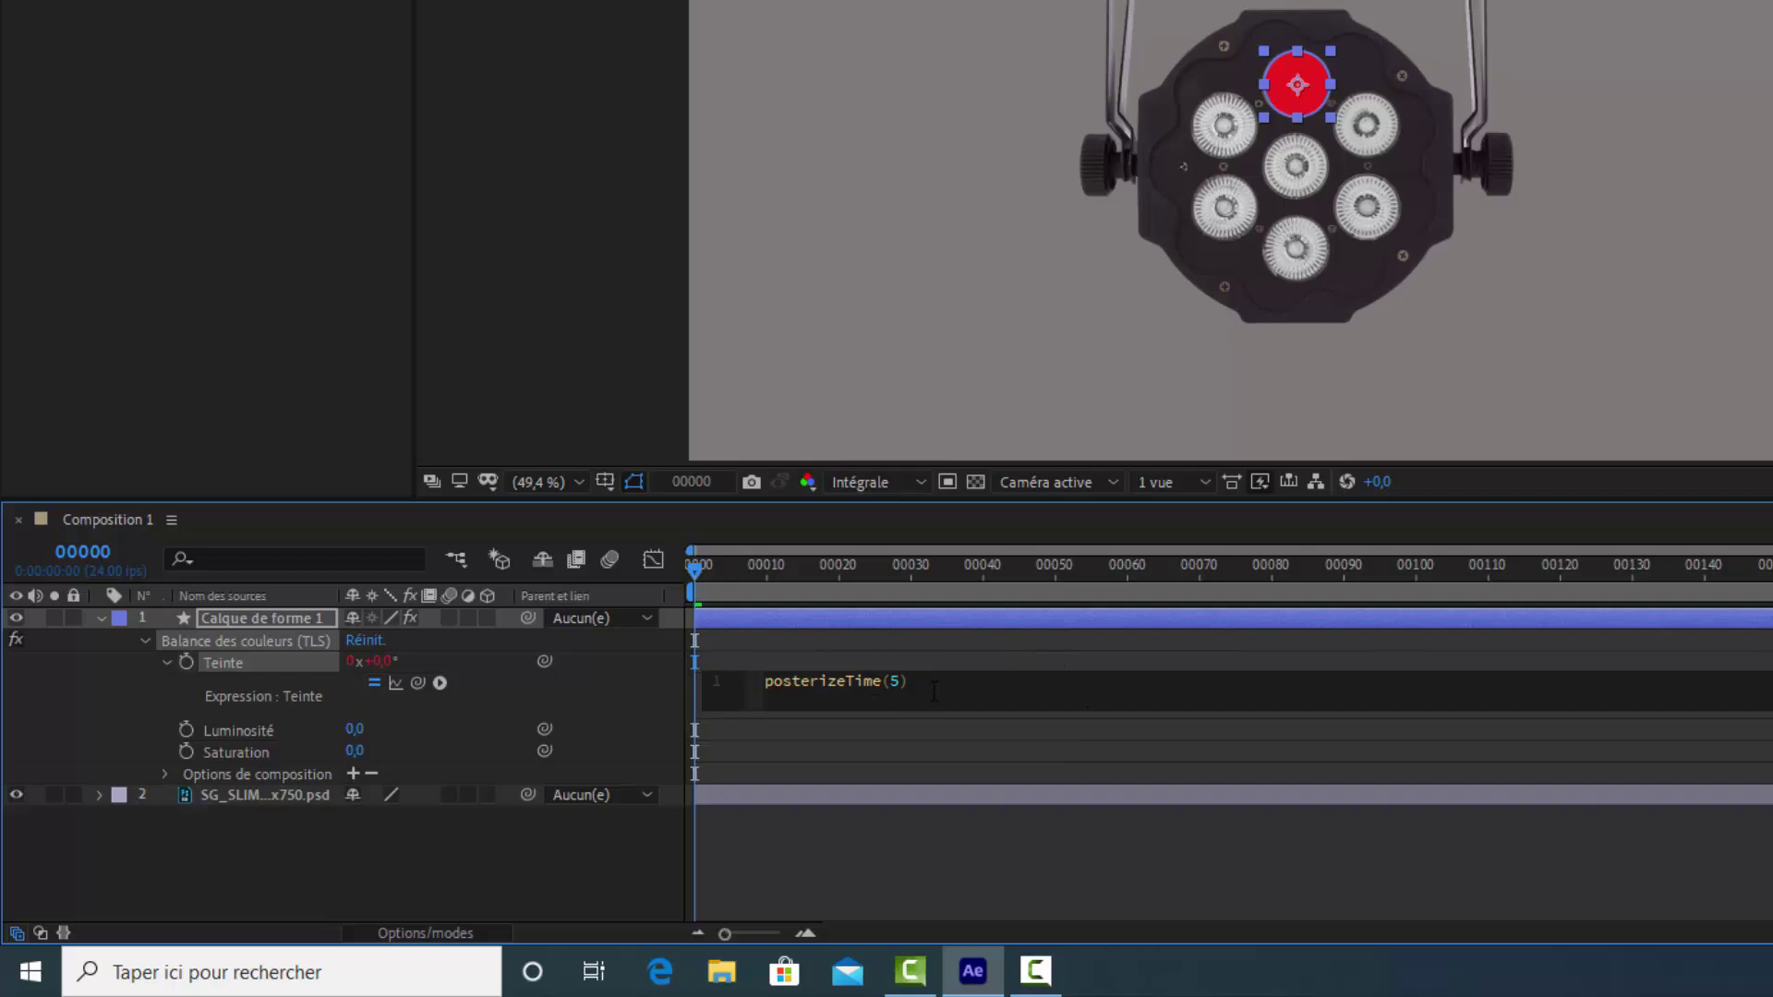
pyautogui.press('Right')
pyautogui.press('Return')
# Step: Add random(0,360) as the second line of the Teinte expression and commit it
pyautogui.click(440, 683)
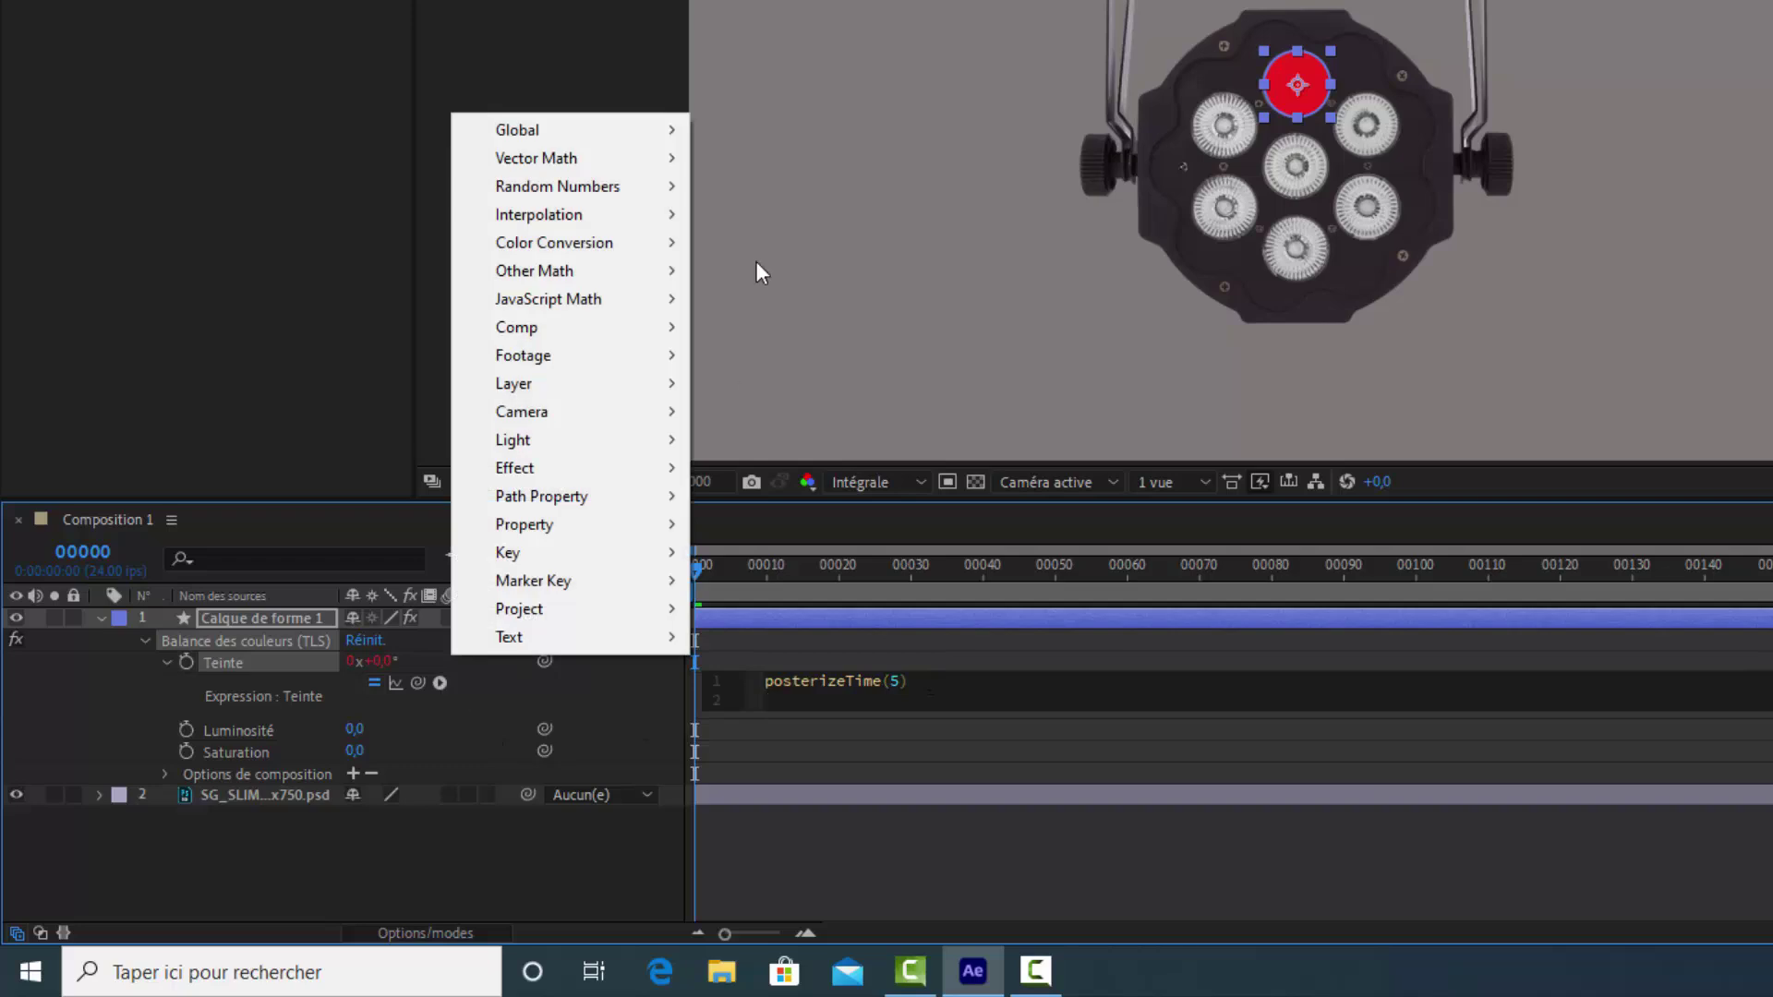
pyautogui.moveTo(559, 161)
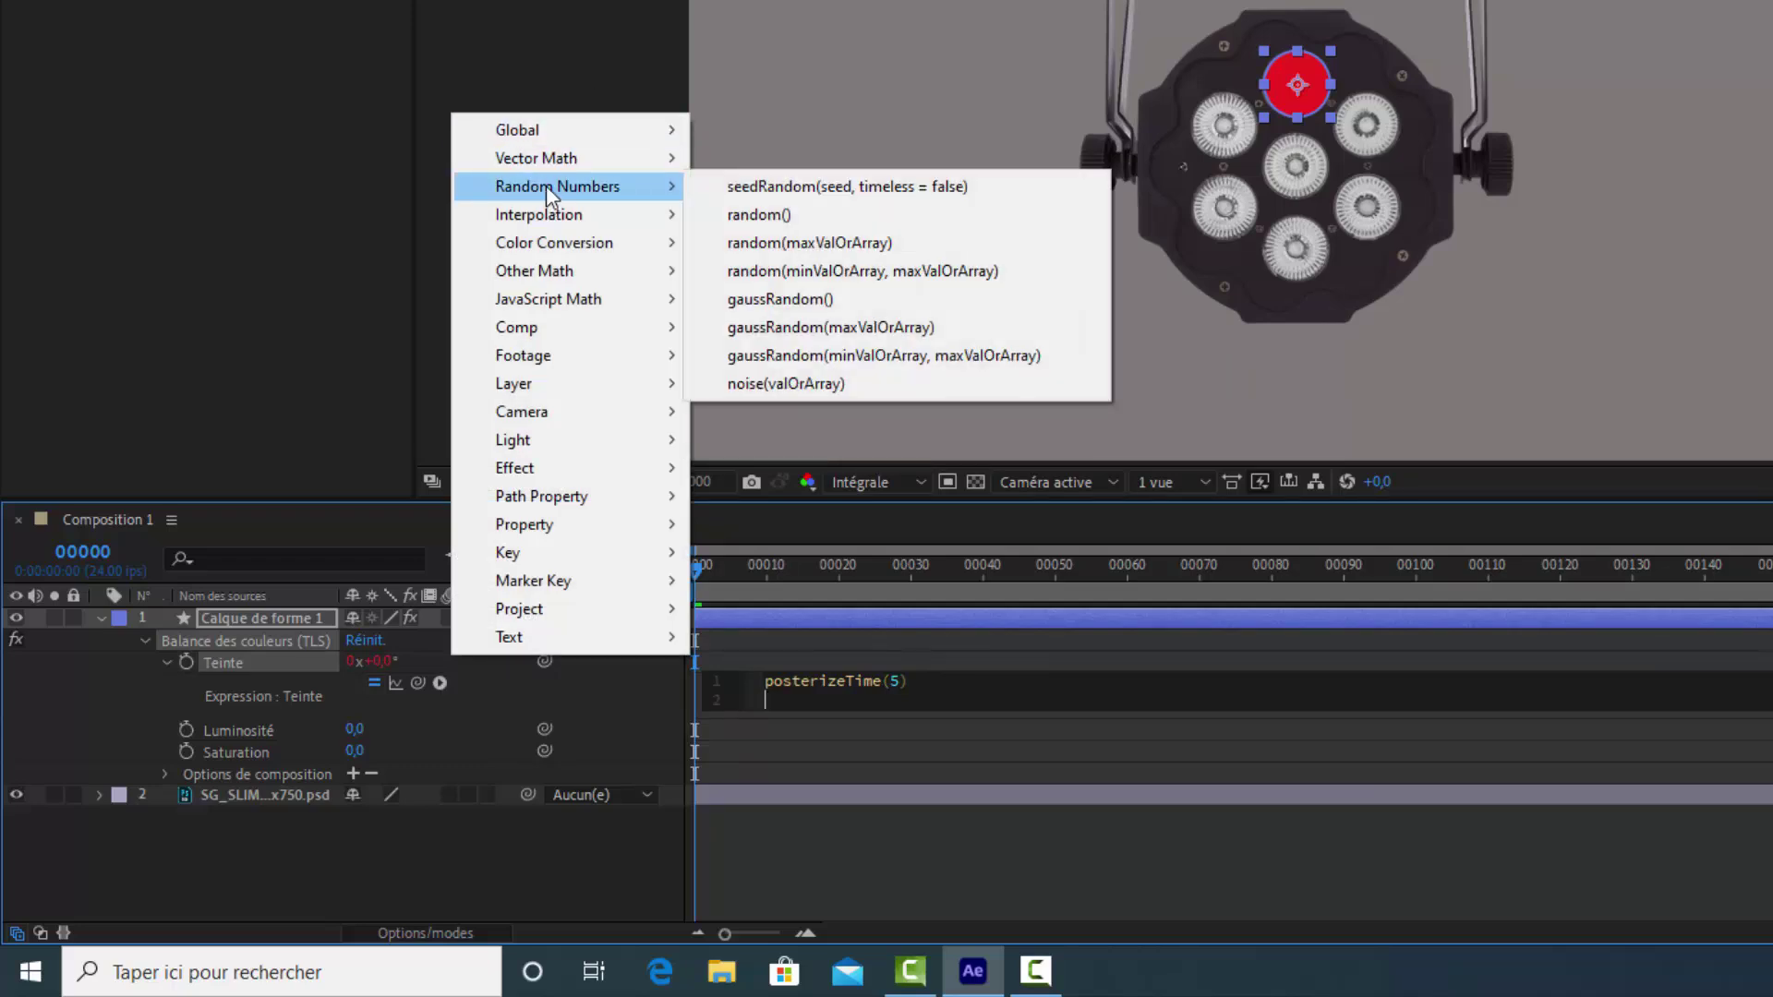
pyautogui.click(757, 218)
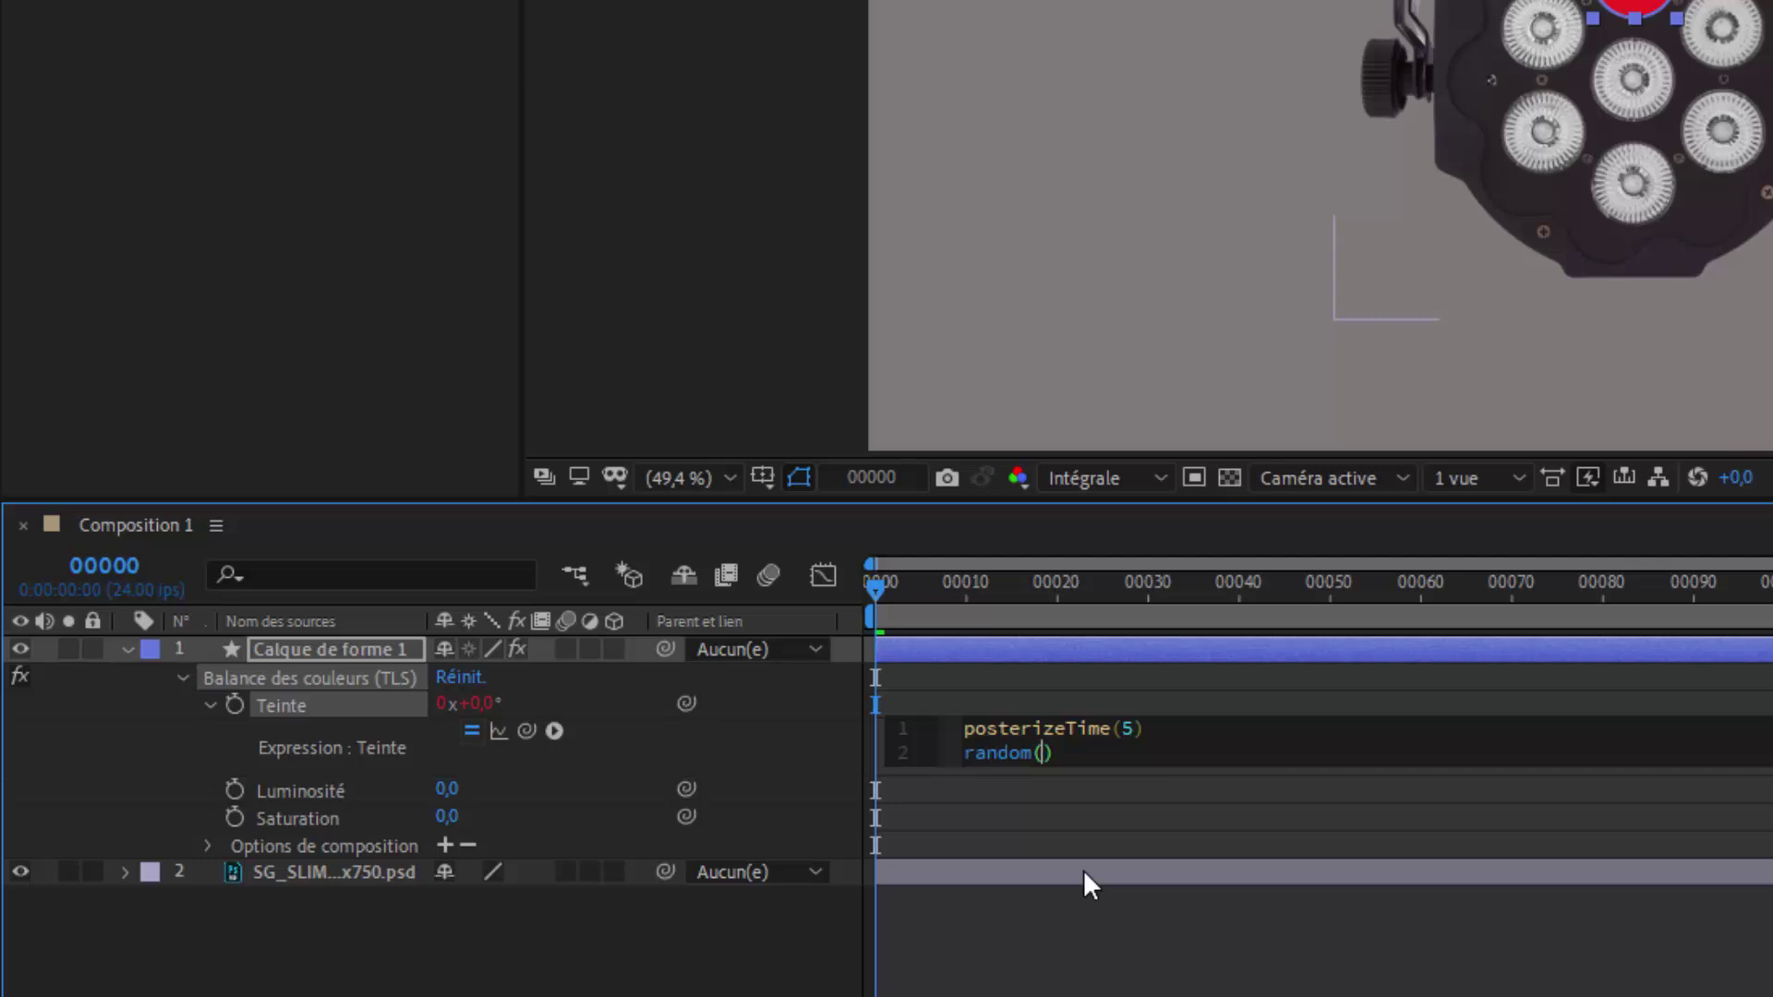
pyautogui.write('0')
pyautogui.write(',360')
pyautogui.click(1212, 831)
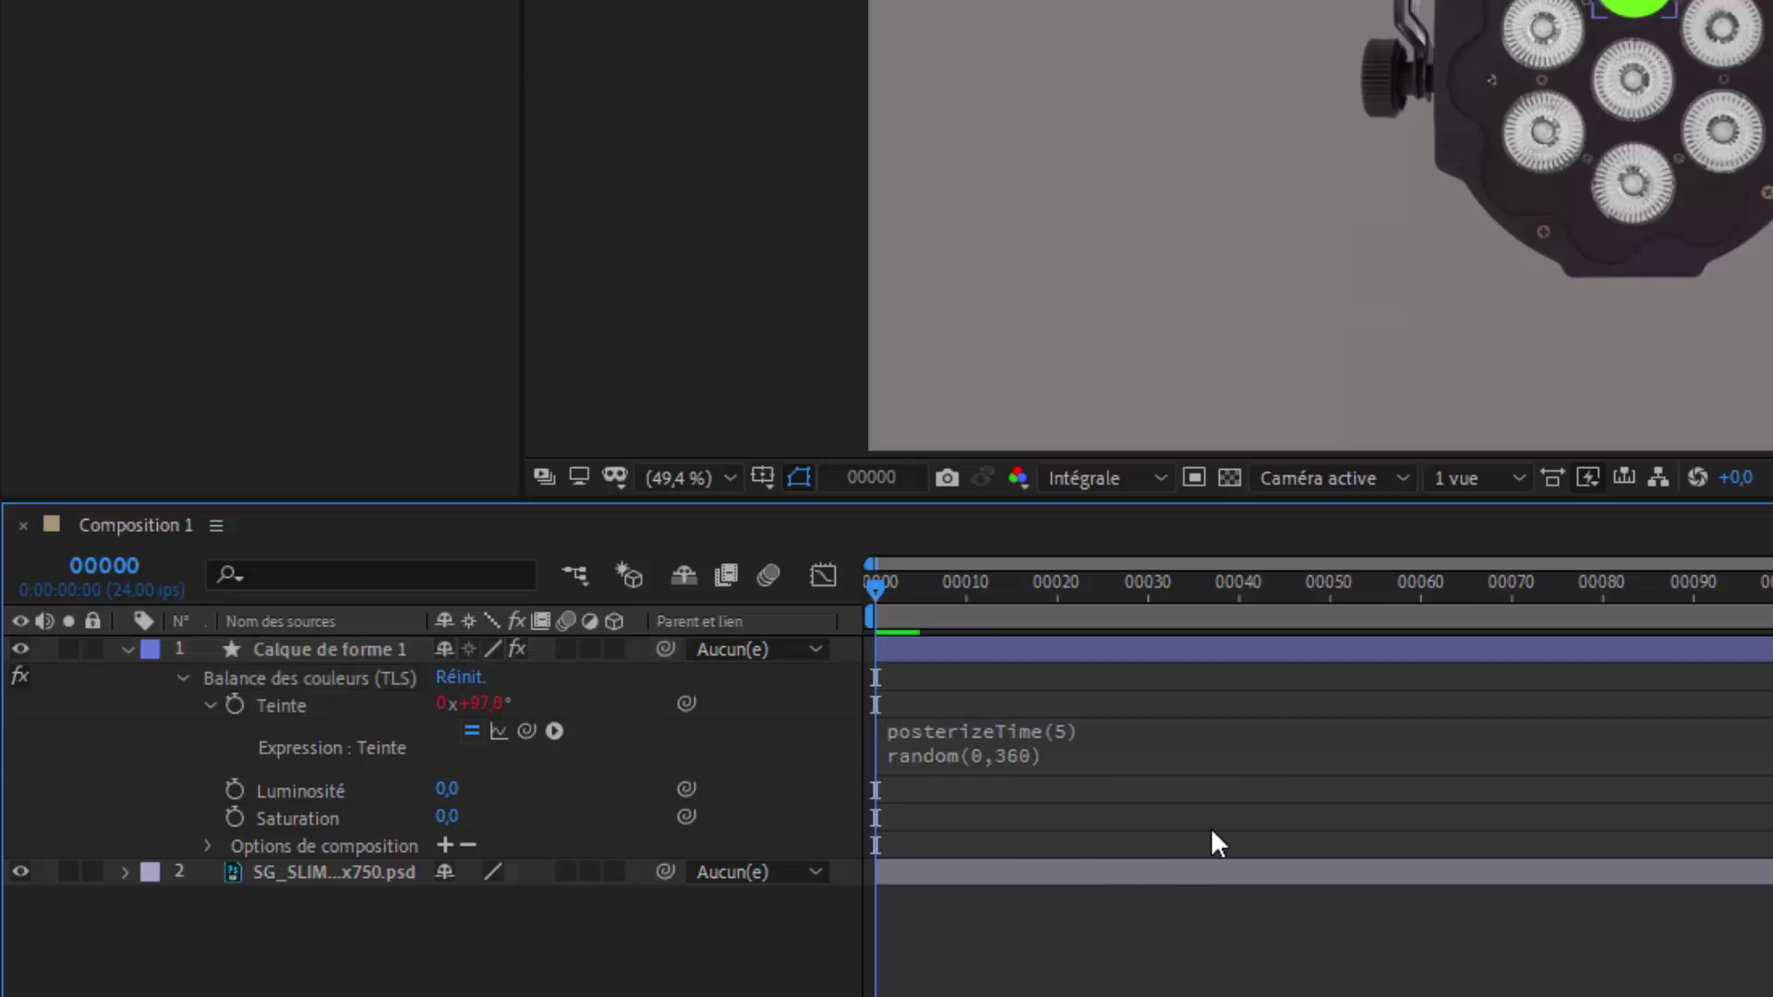
# Step: Preview the random hue changes, then collapse the effect and select Calque de forme 1
pyautogui.press('space')
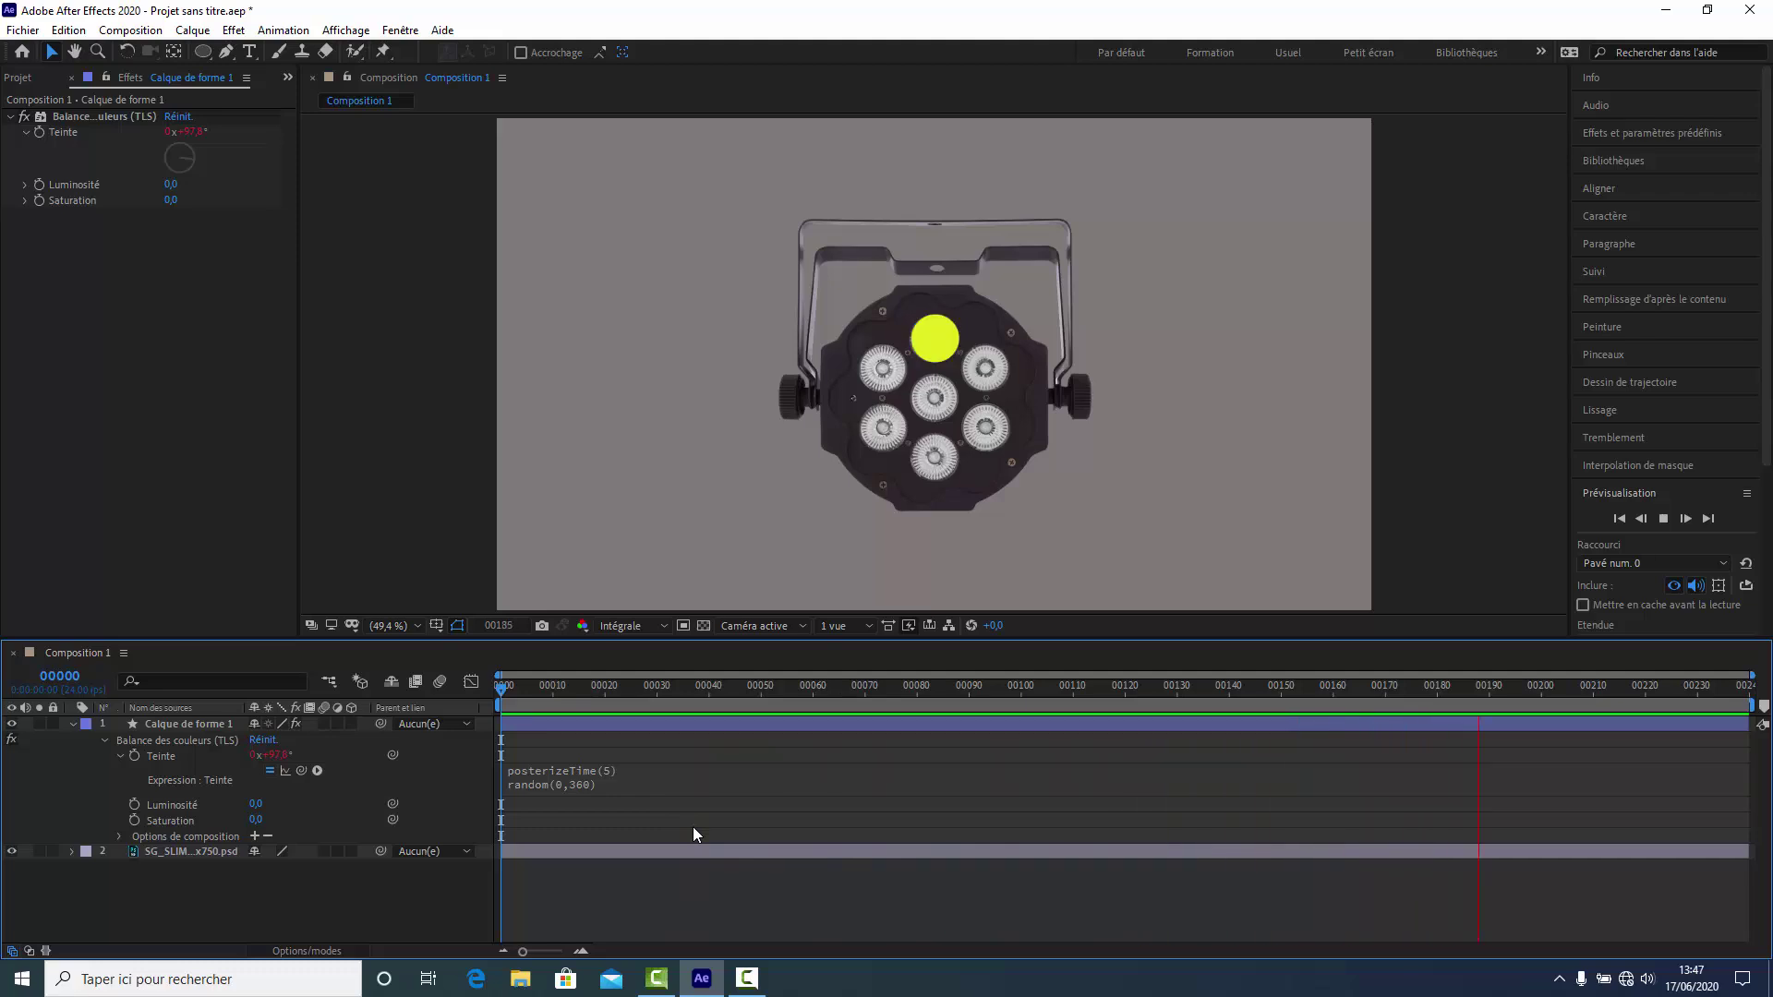
pyautogui.press('space')
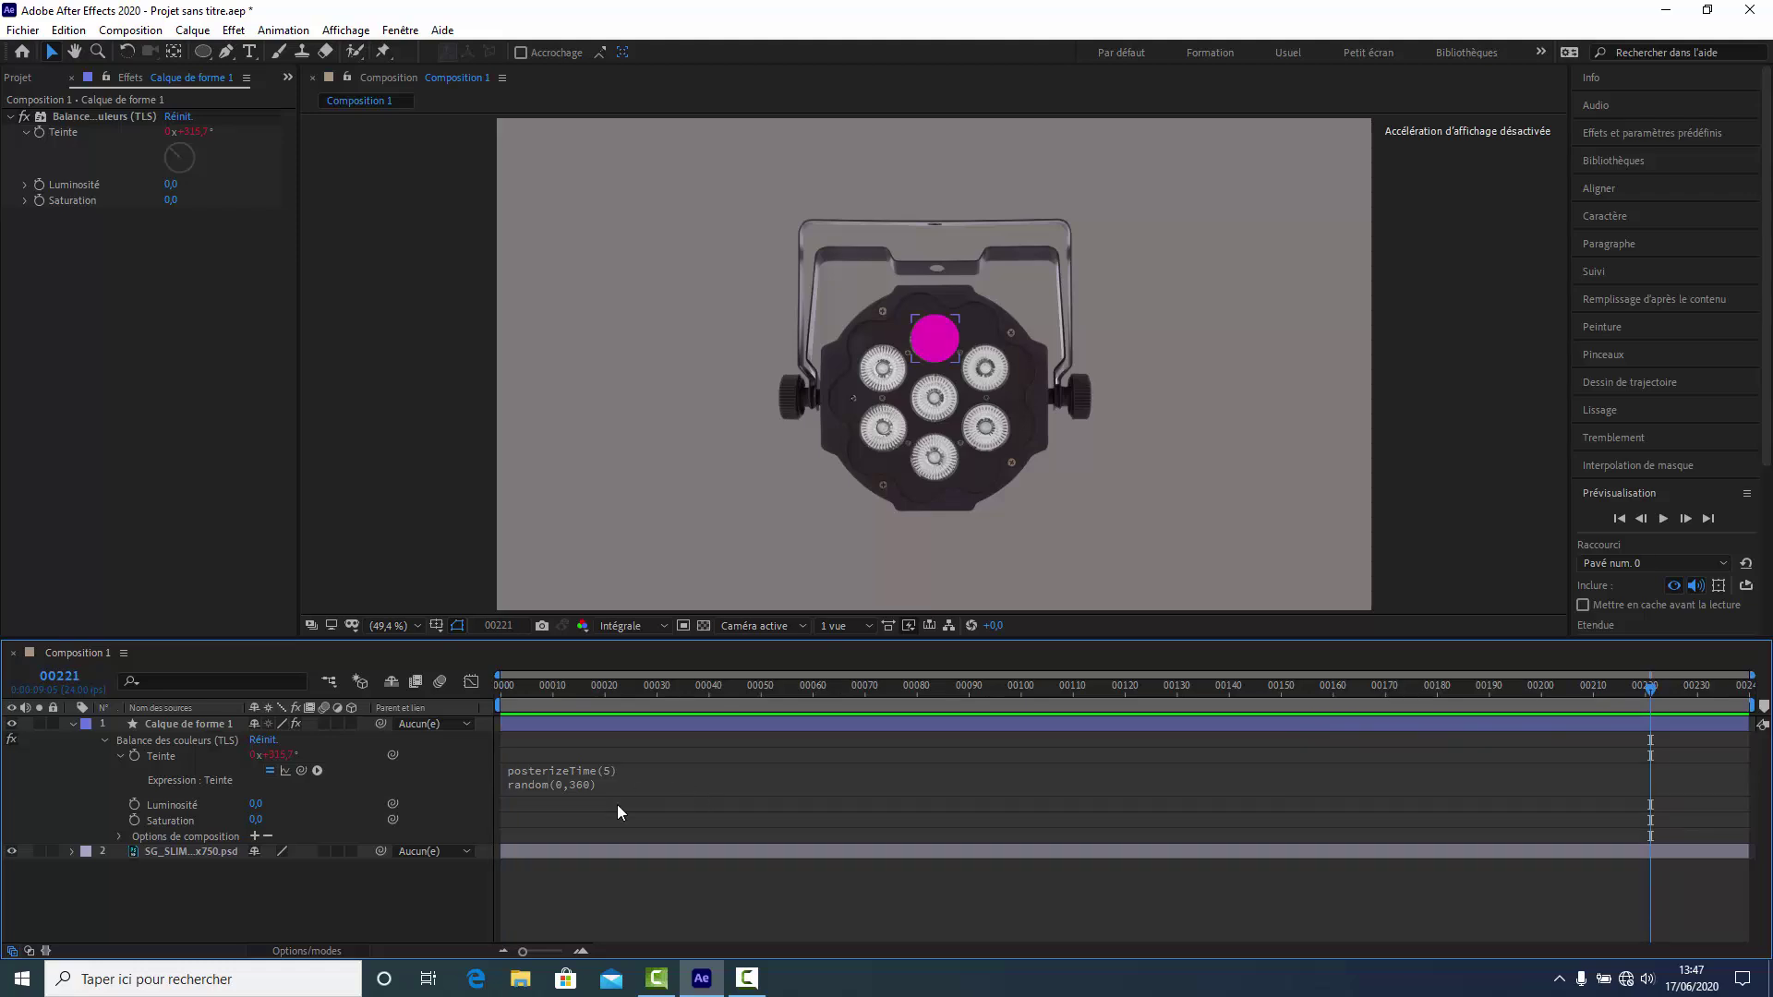
pyautogui.click(103, 738)
pyautogui.click(162, 728)
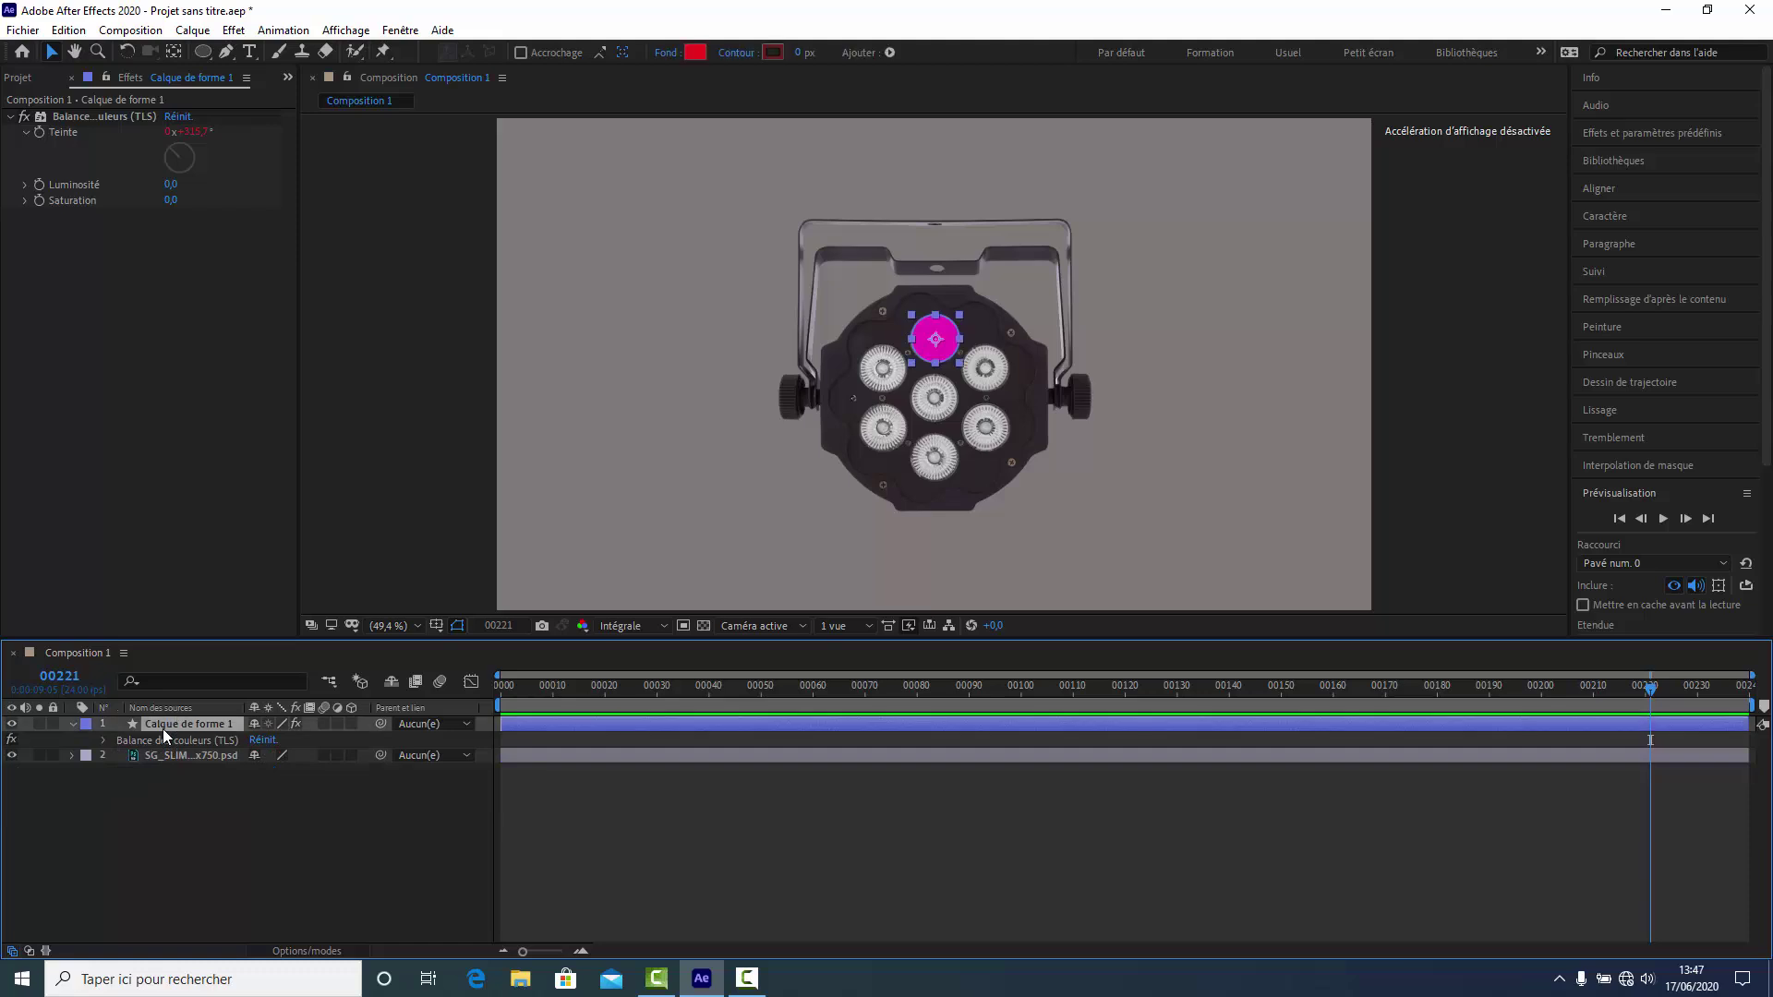
# Step: Apply CC Radial Fast Blur from the Netteté category to the circle layer
pyautogui.click(234, 33)
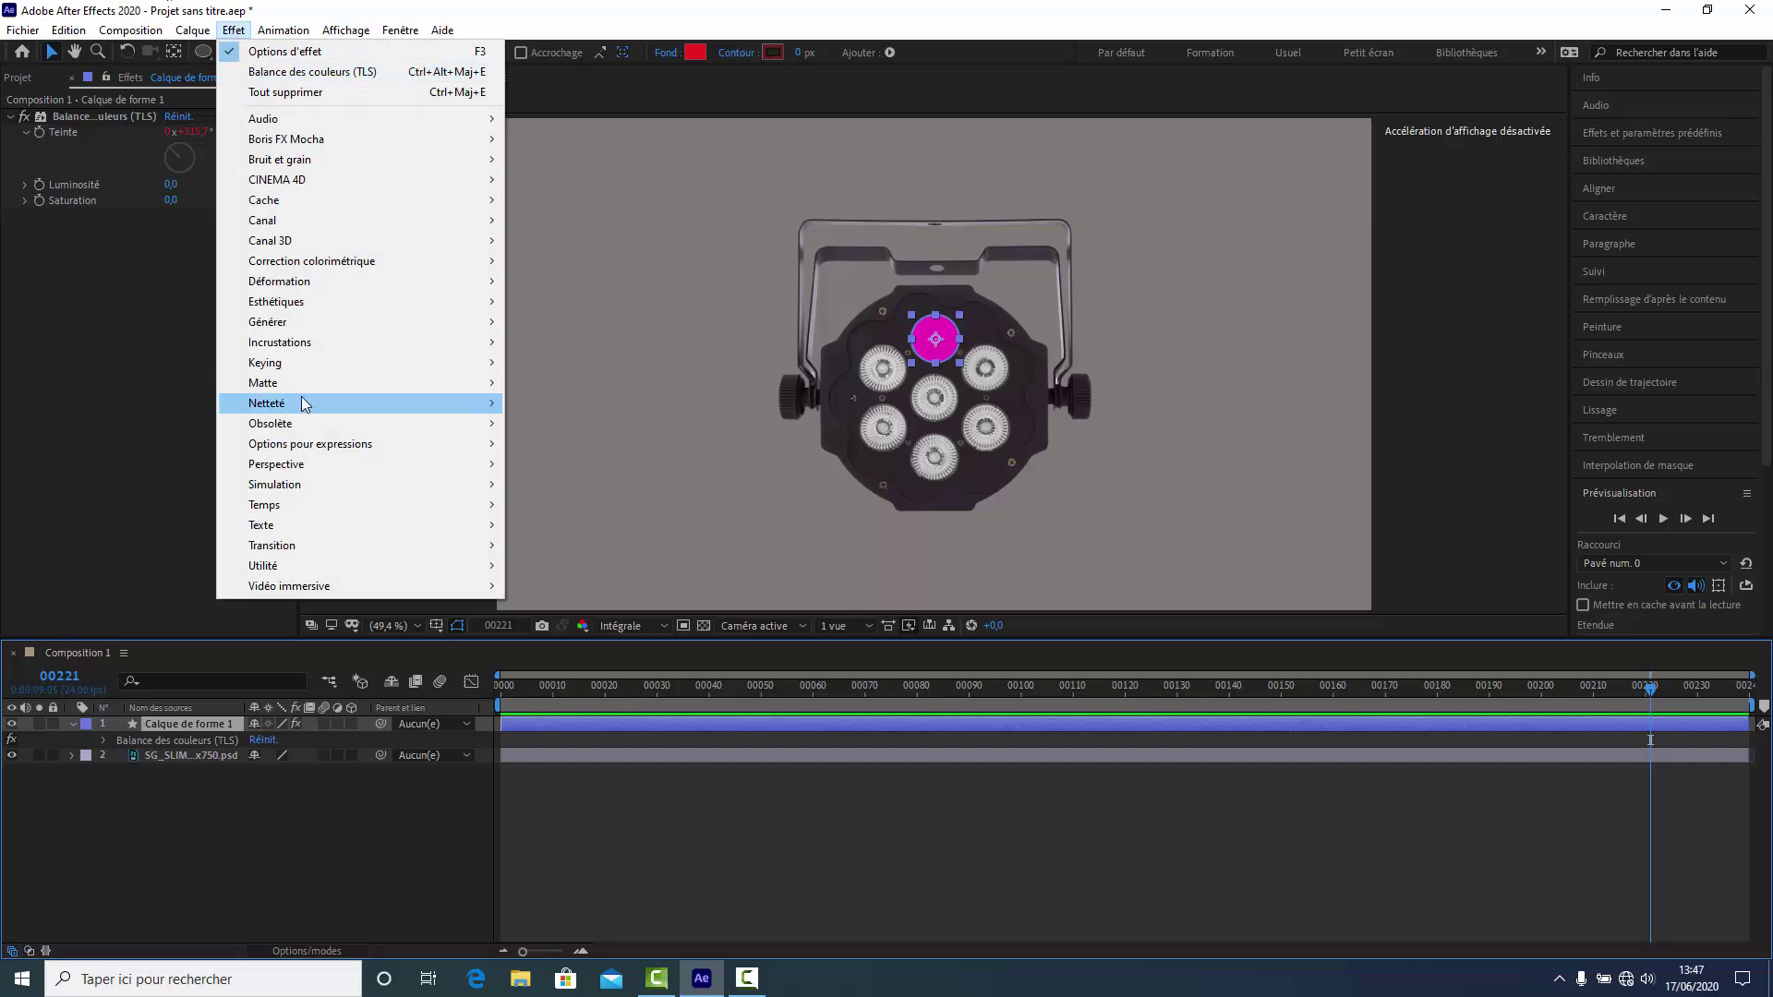
pyautogui.moveTo(308, 404)
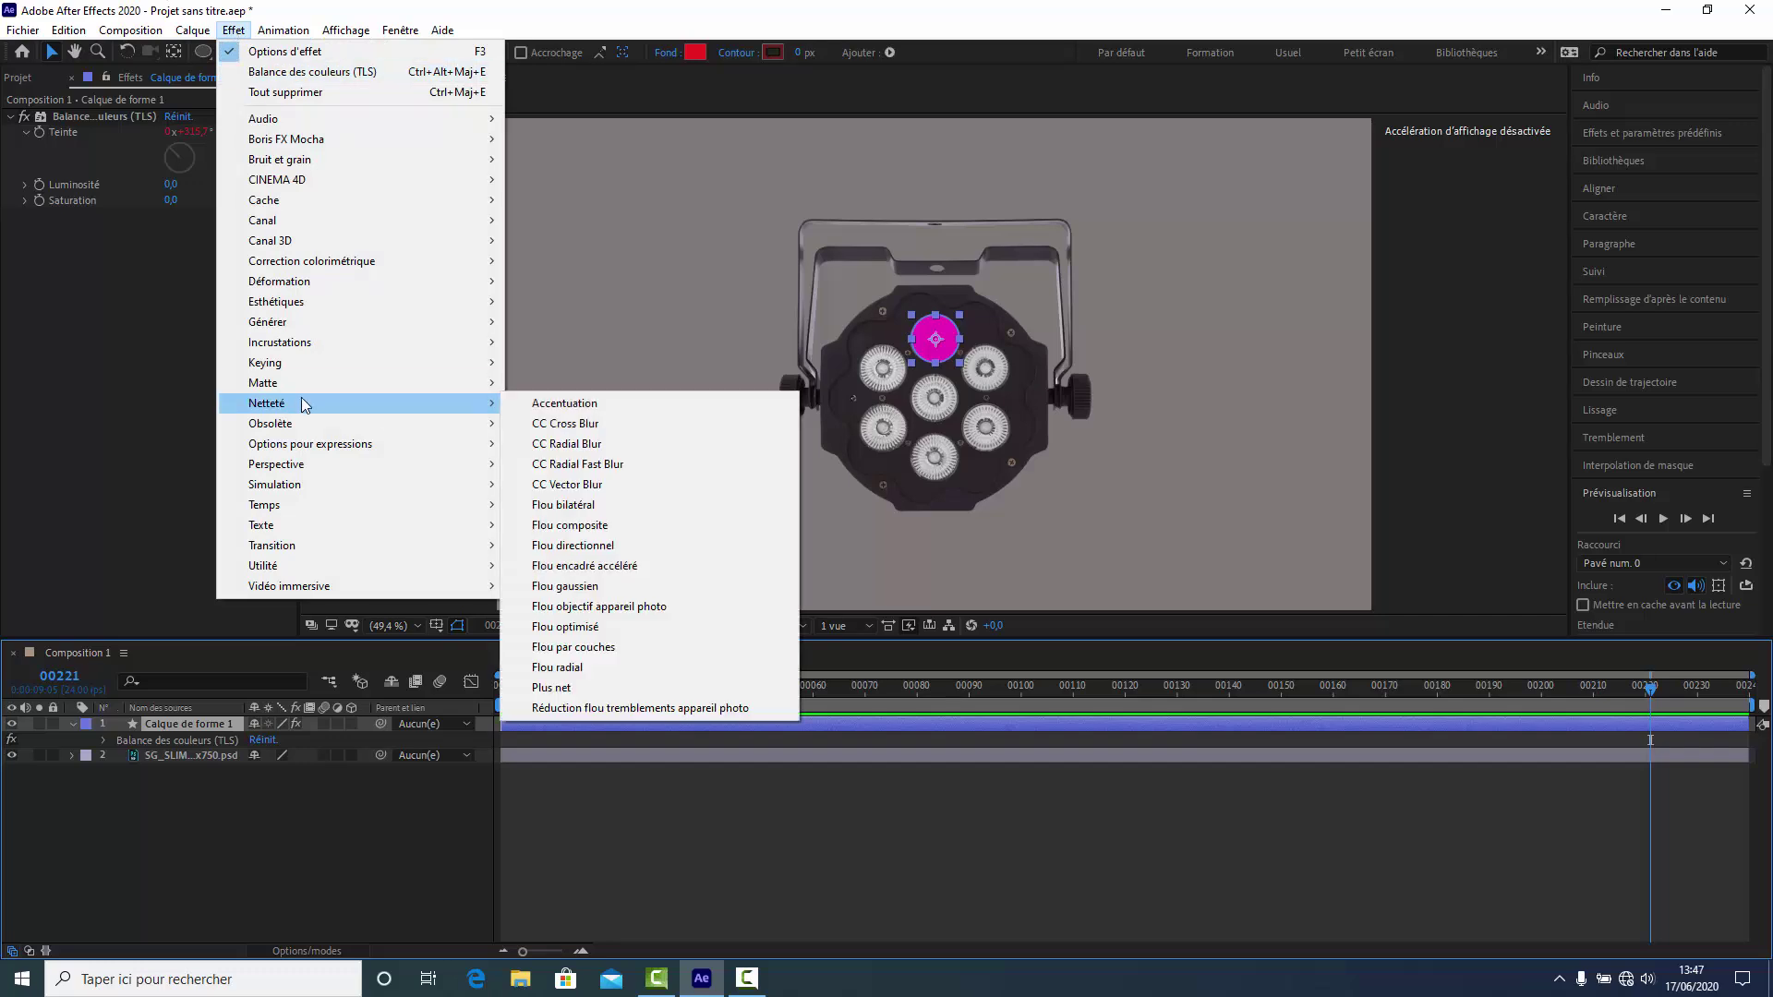
pyautogui.click(582, 466)
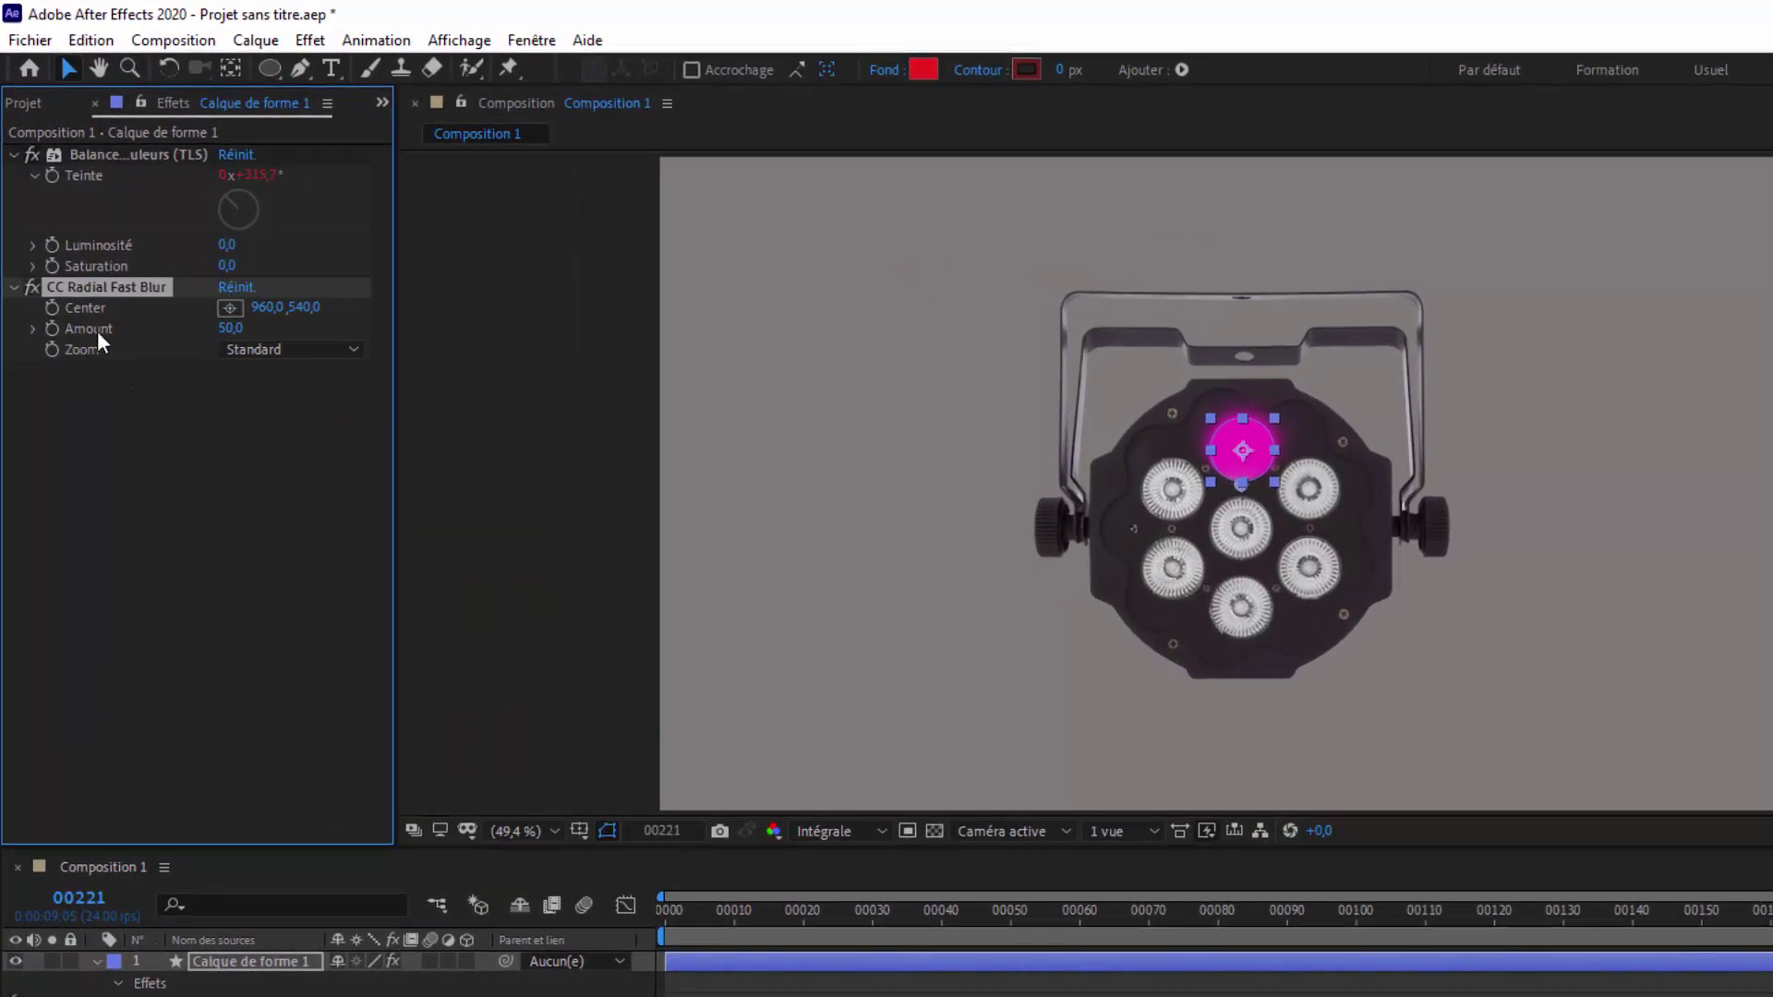
# Step: Centre the CC Radial Fast Blur on the circle (968,6 488,3) and set its Amount to 89
pyautogui.moveTo(233, 330)
pyautogui.mouseDown()
pyautogui.moveTo(325, 350)
pyautogui.moveTo(237, 337)
pyautogui.mouseUp()
pyautogui.moveTo(228, 329); pyautogui.dragTo(358, 350)
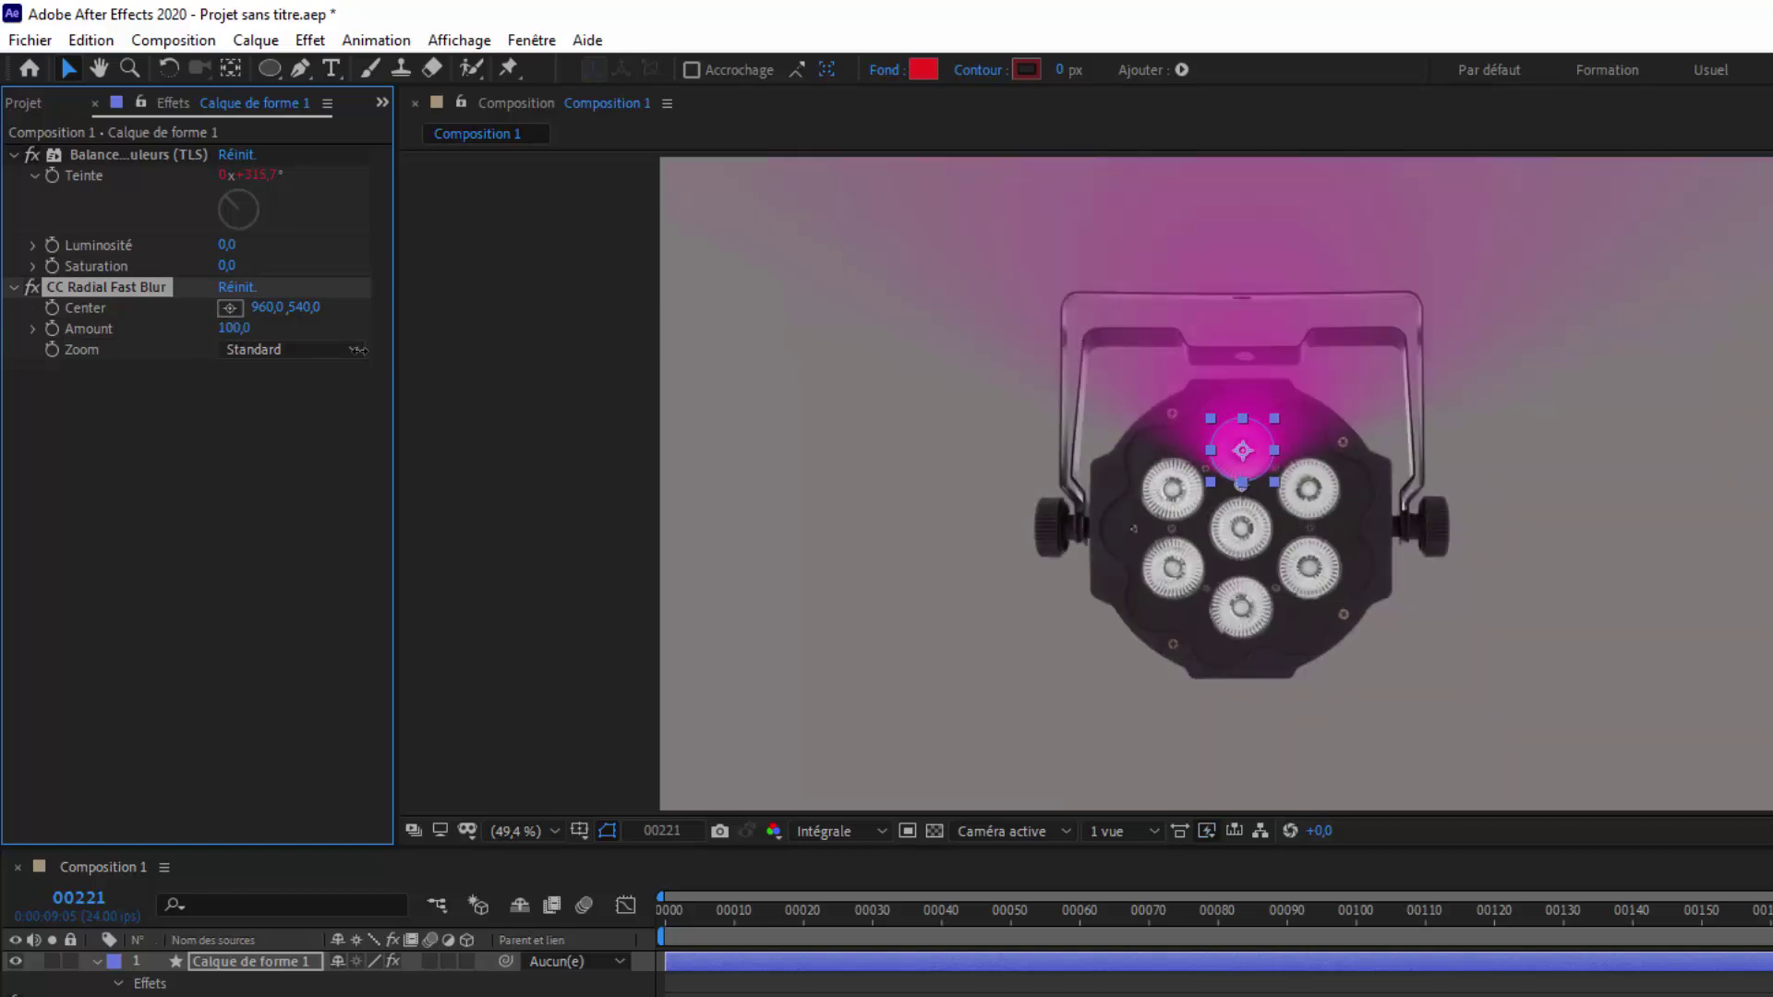
pyautogui.click(232, 309)
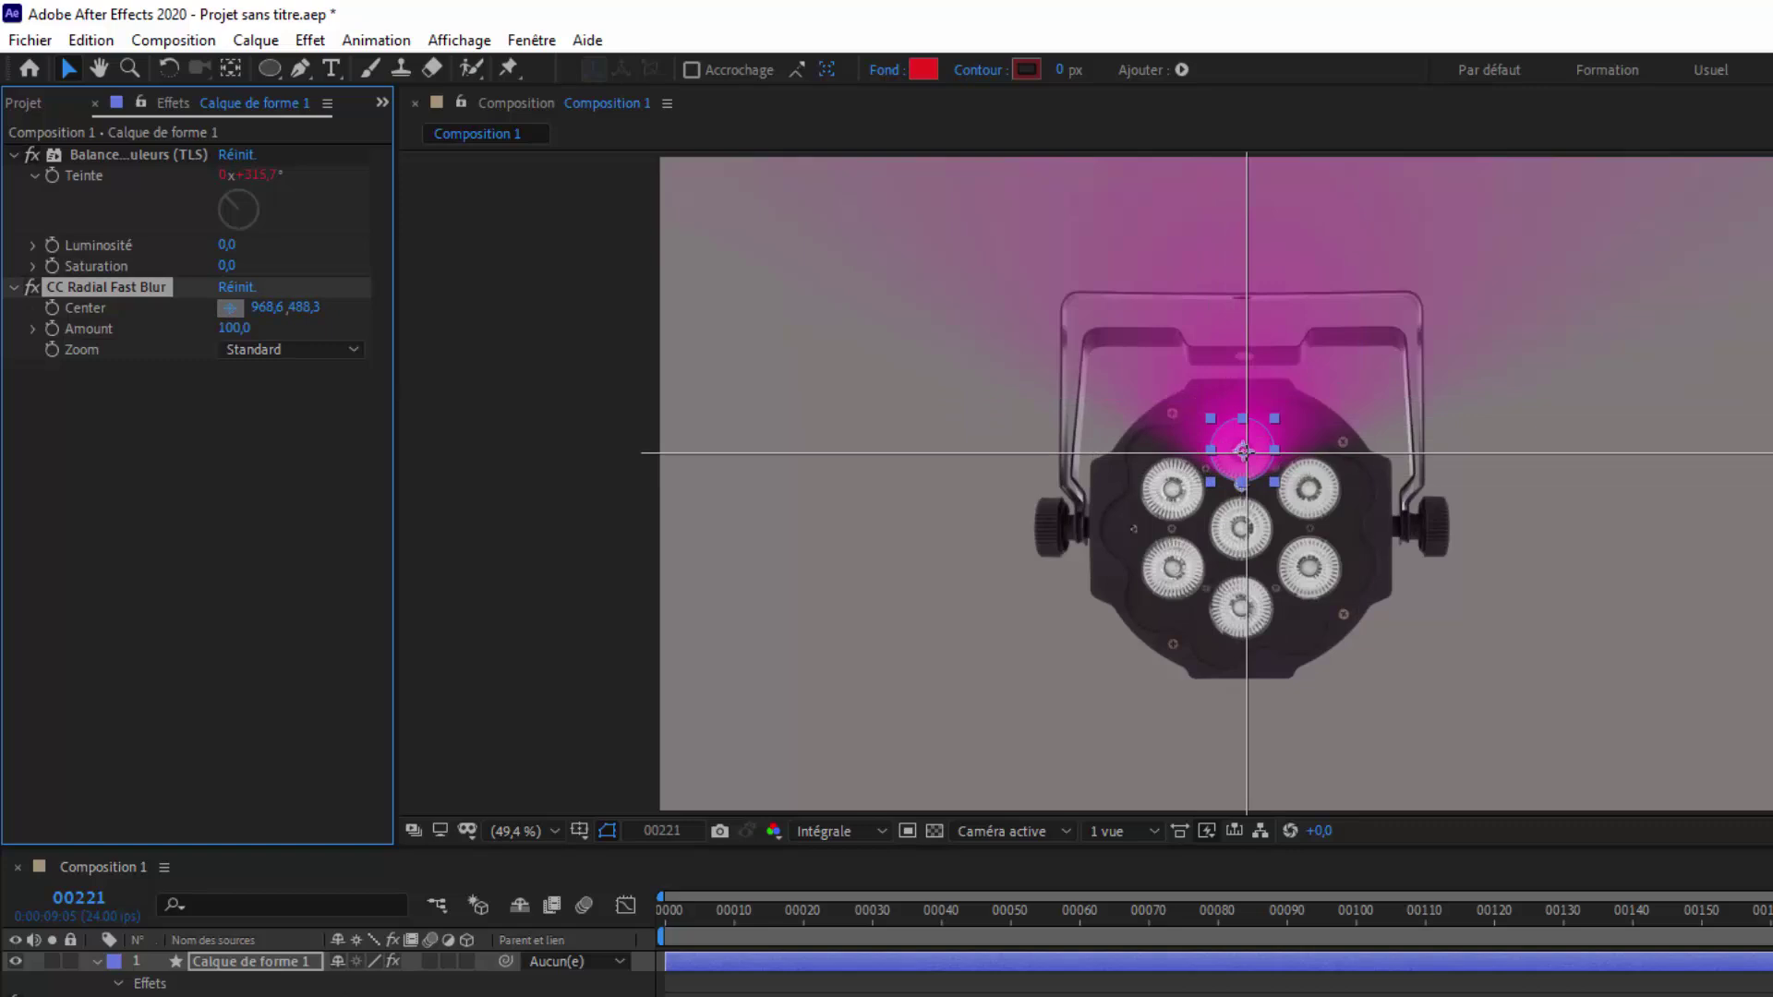
pyautogui.click(1244, 451)
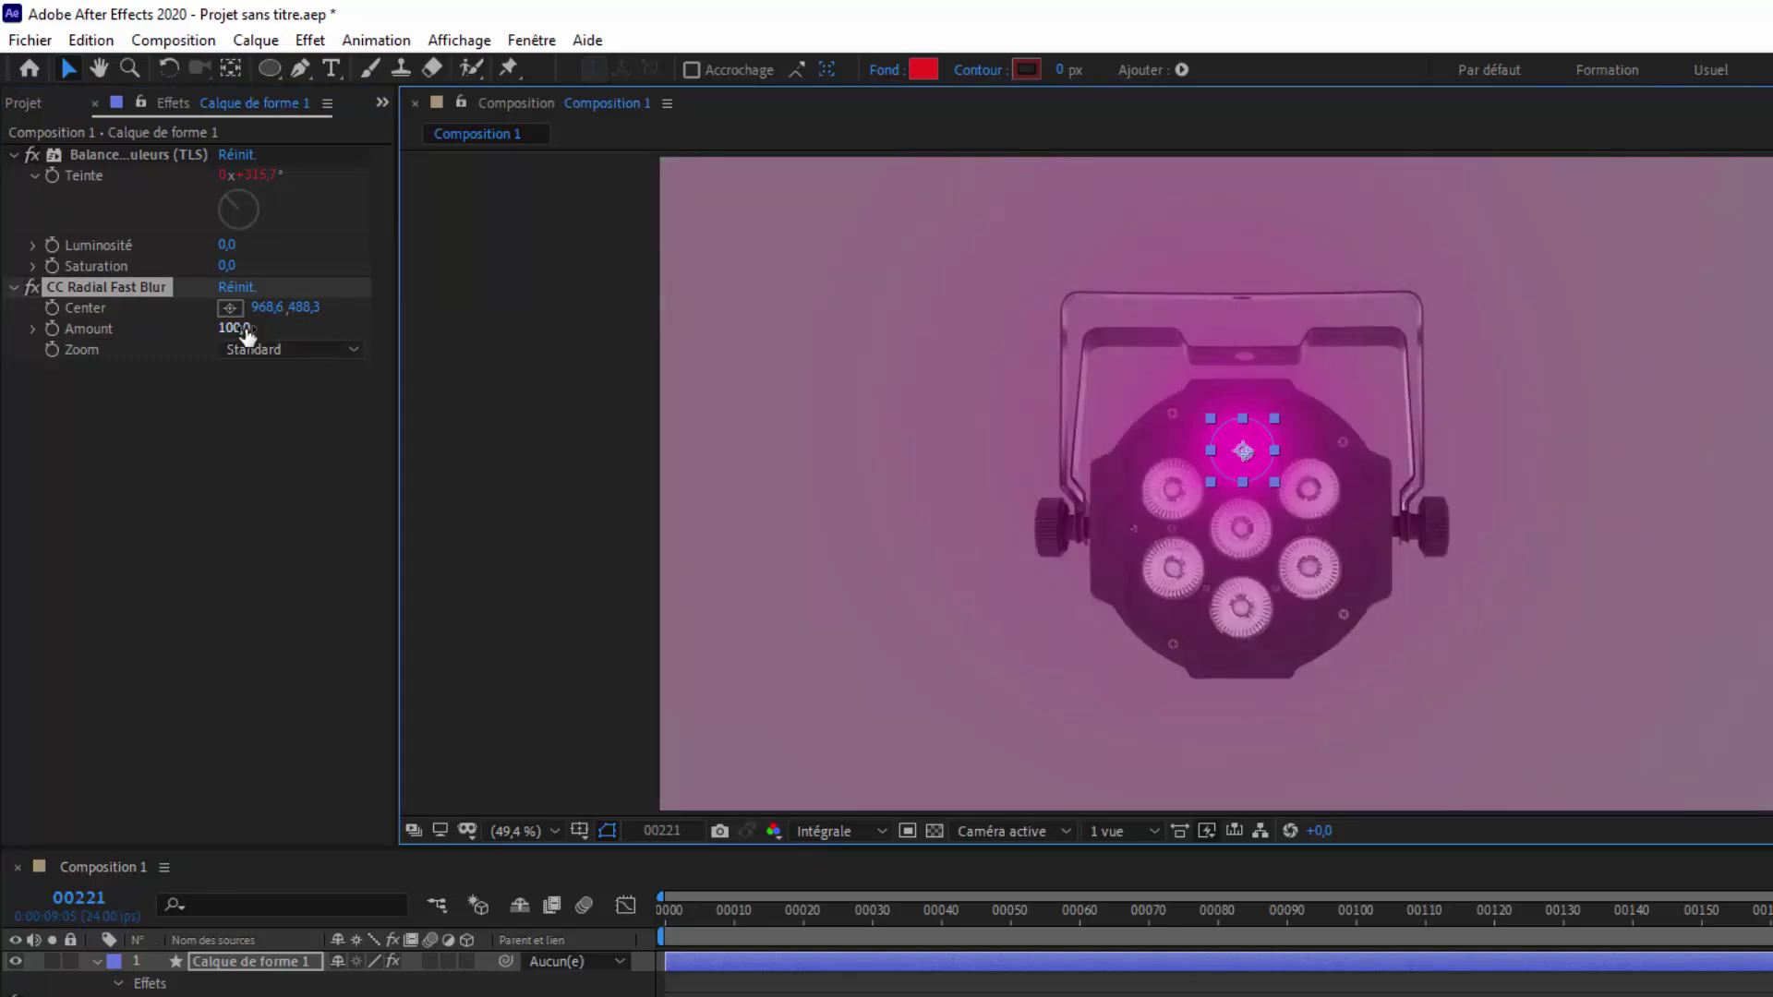
pyautogui.moveTo(229, 327)
pyautogui.mouseDown()
pyautogui.moveTo(175, 330)
pyautogui.moveTo(250, 349)
pyautogui.mouseUp()
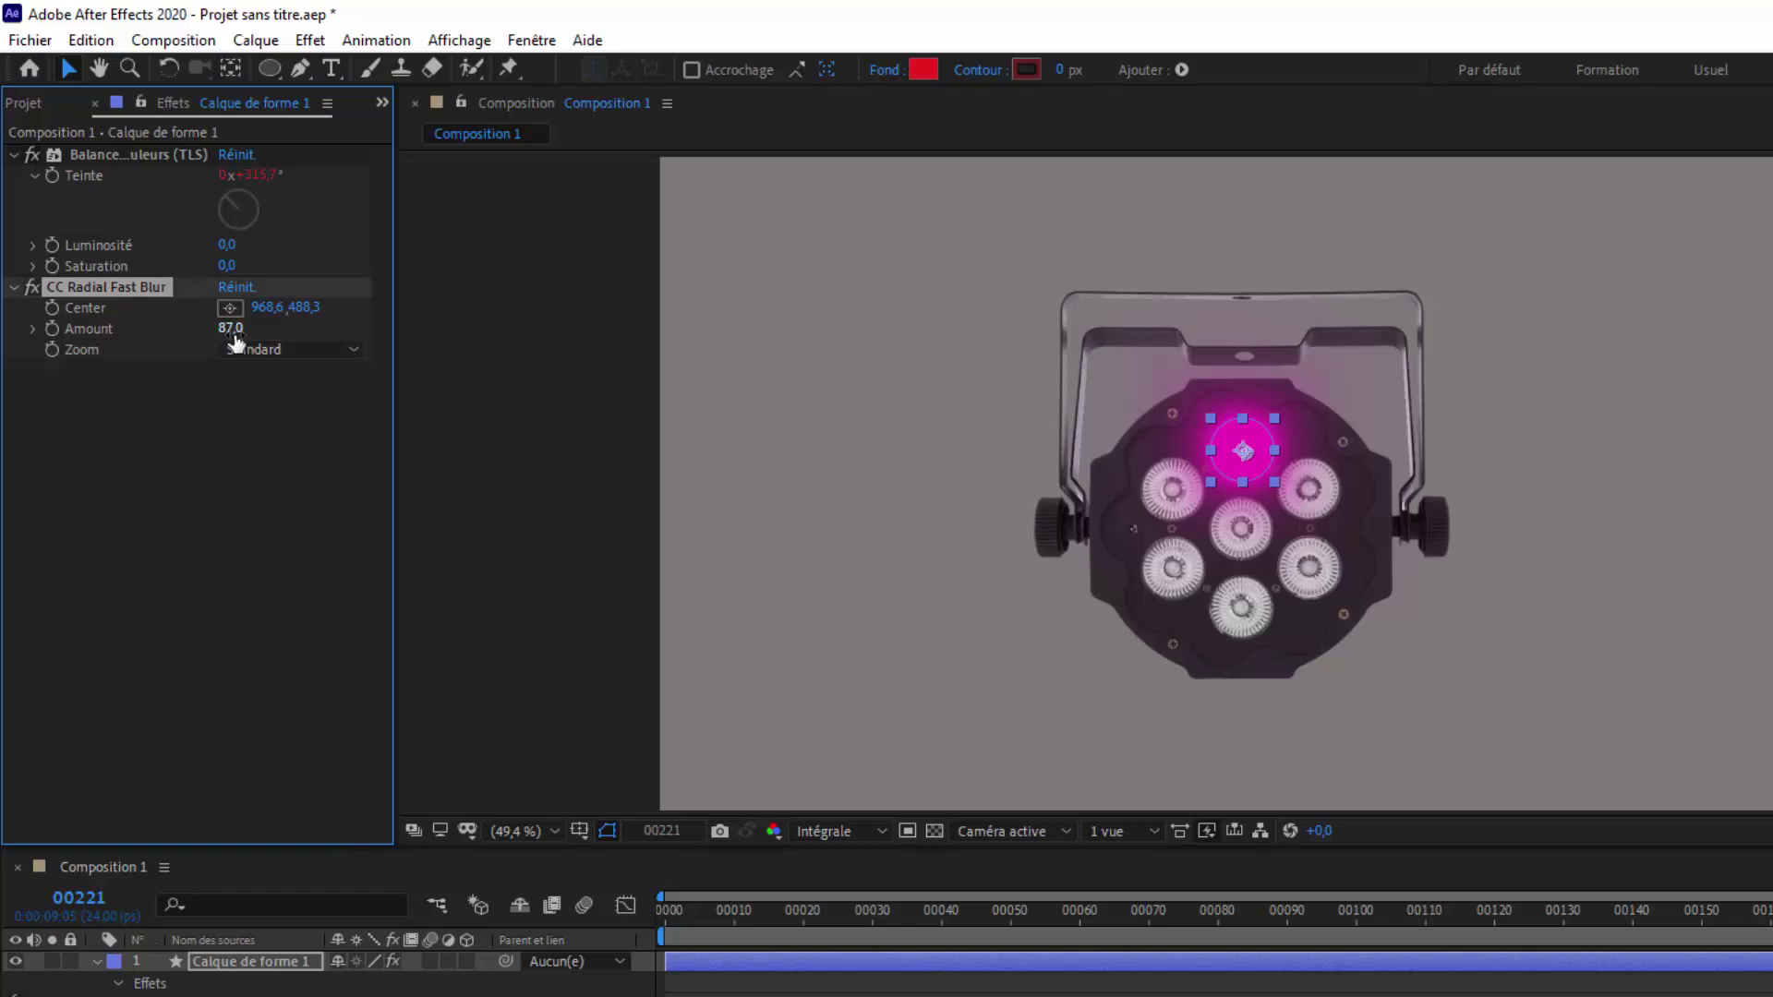
pyautogui.moveTo(231, 328); pyautogui.dragTo(250, 336)
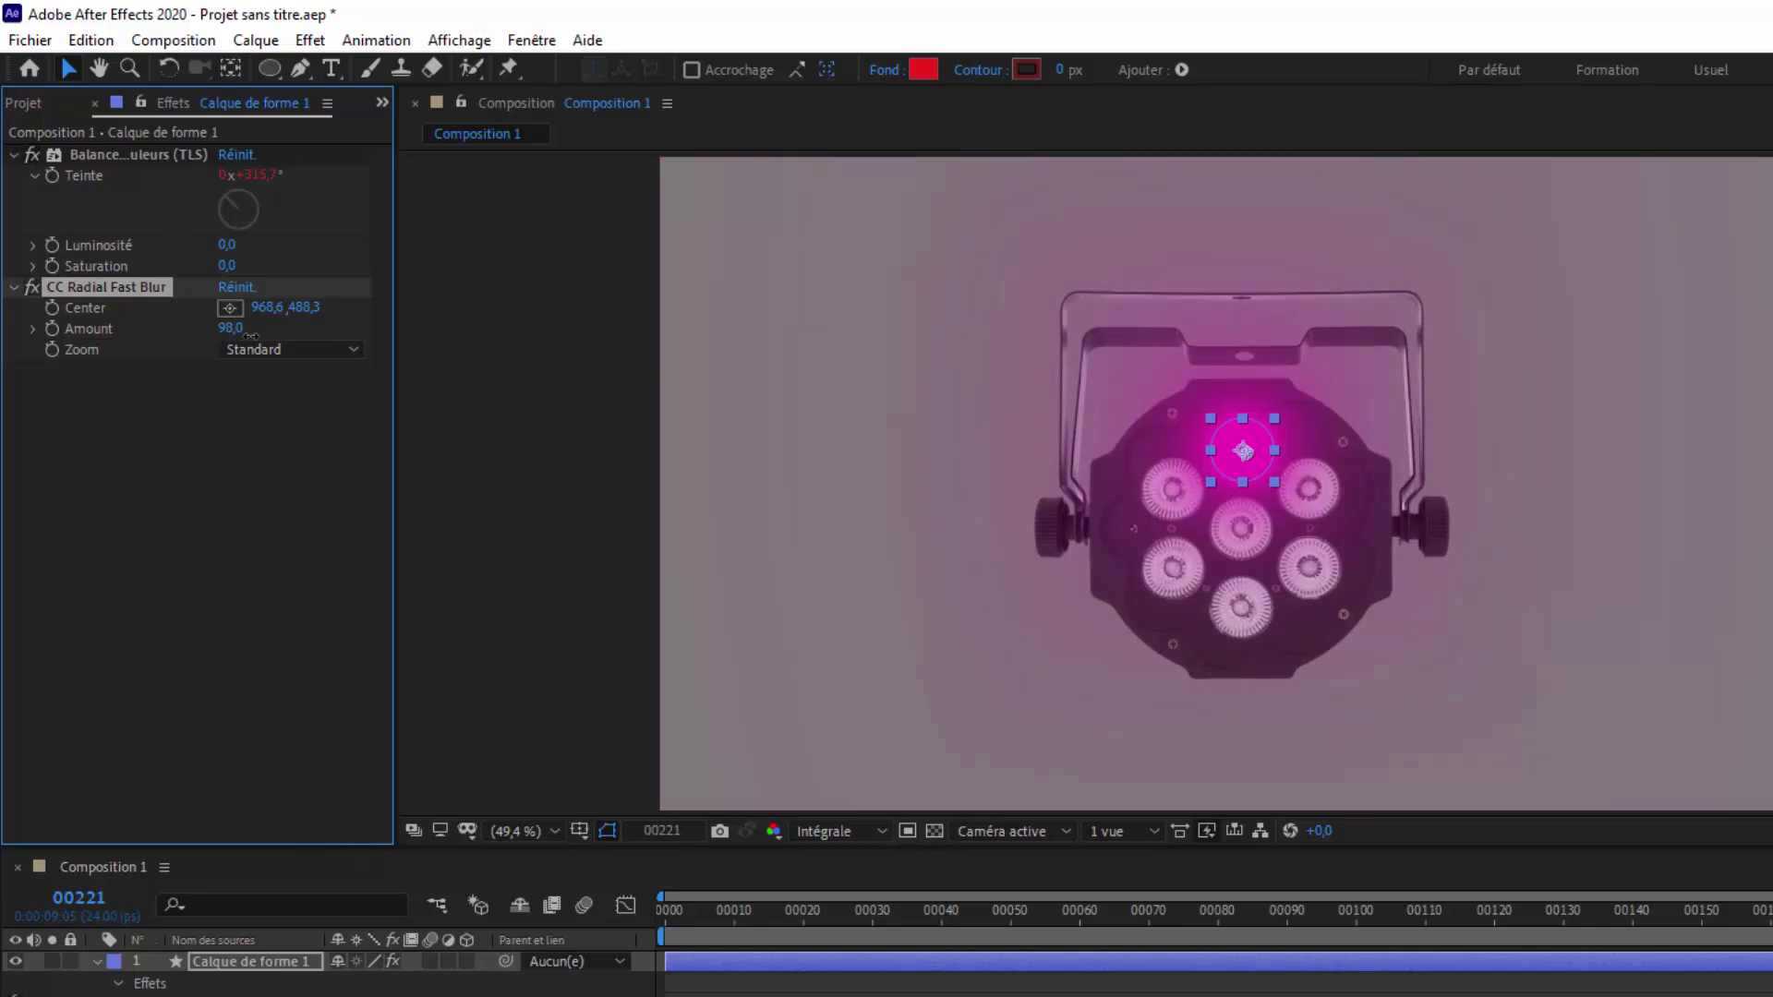
pyautogui.moveTo(250, 335); pyautogui.dragTo(239, 335)
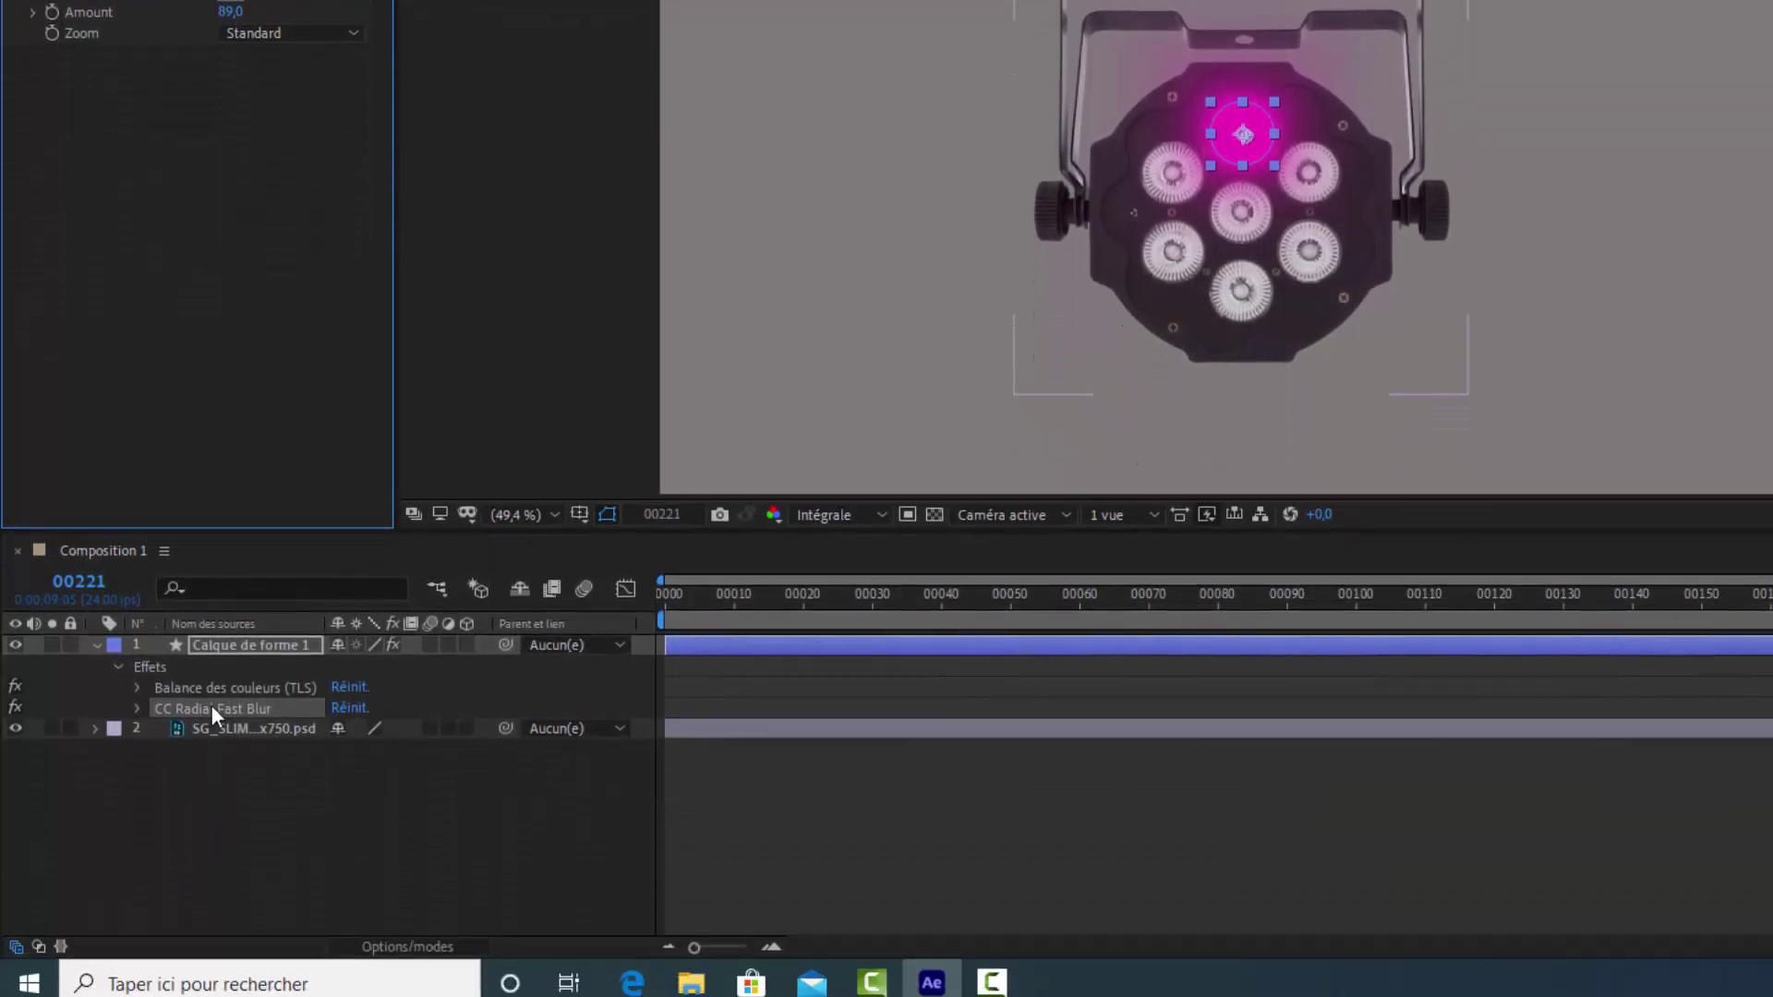
# Step: Add an expression to the CC Radial Fast Blur Amount using posterizeTime(5)
pyautogui.click(137, 697)
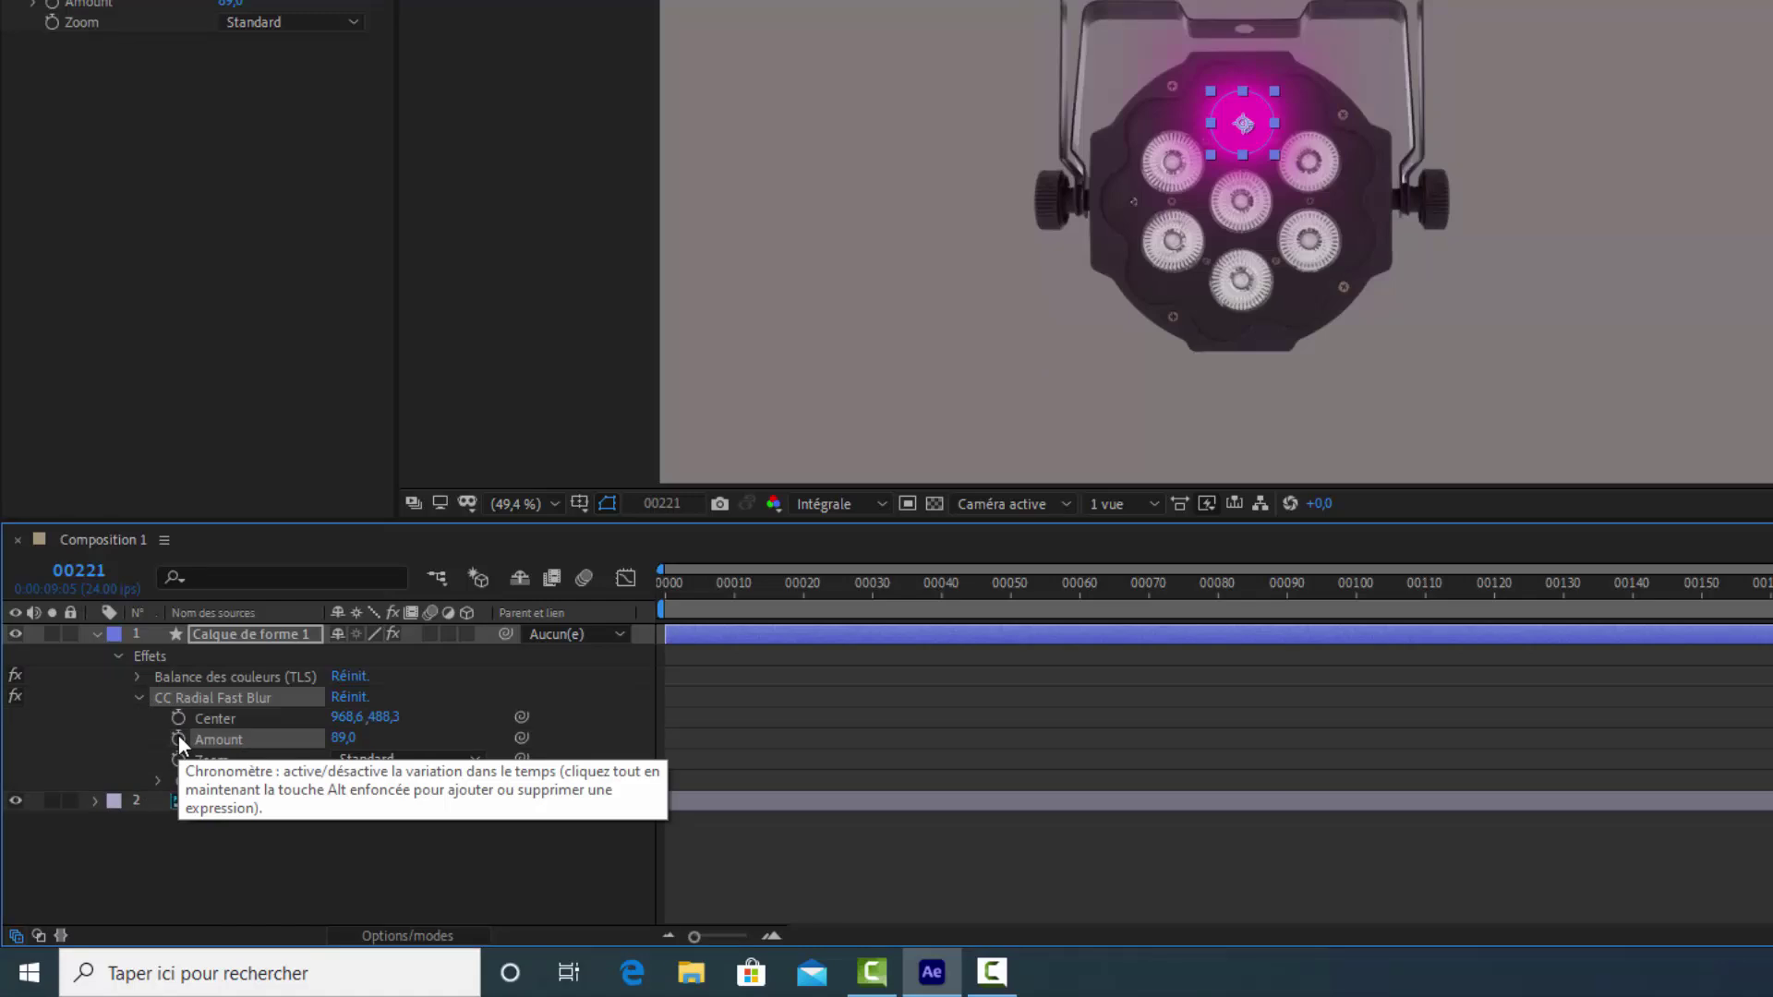
pyautogui.keyDown('alt'); pyautogui.click(179, 738); pyautogui.keyUp('alt')
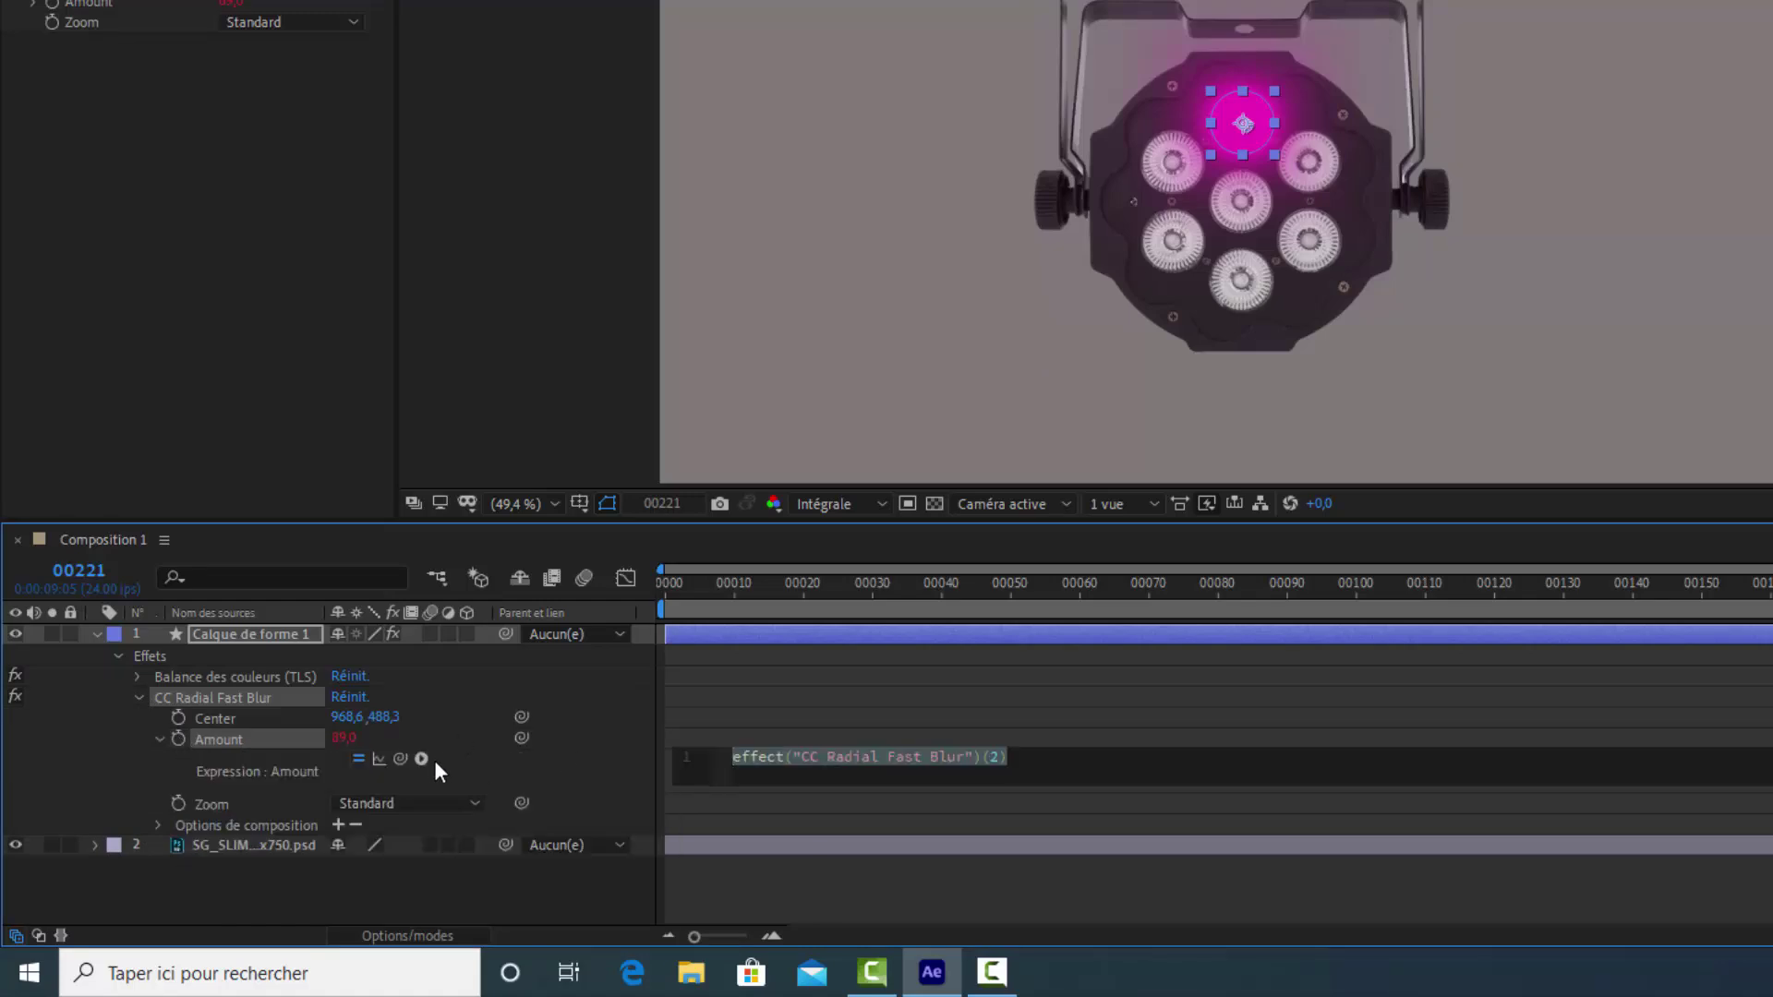
pyautogui.click(422, 759)
pyautogui.moveTo(539, 241)
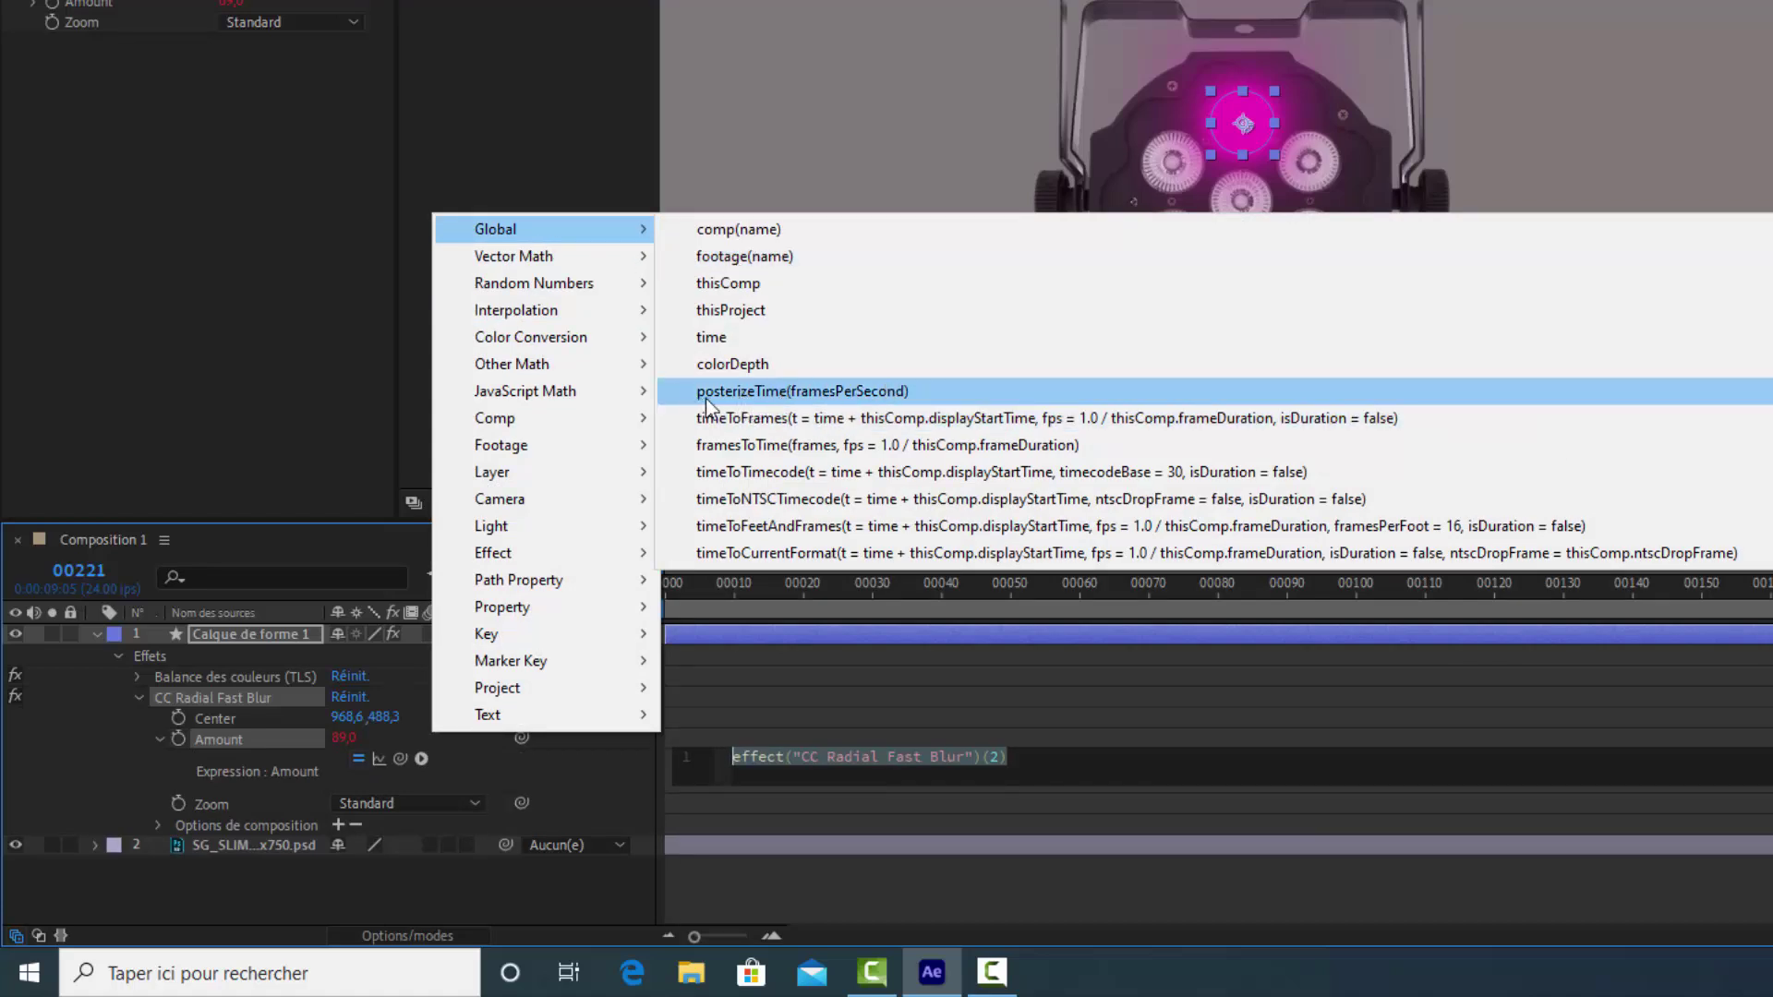
pyautogui.click(761, 391)
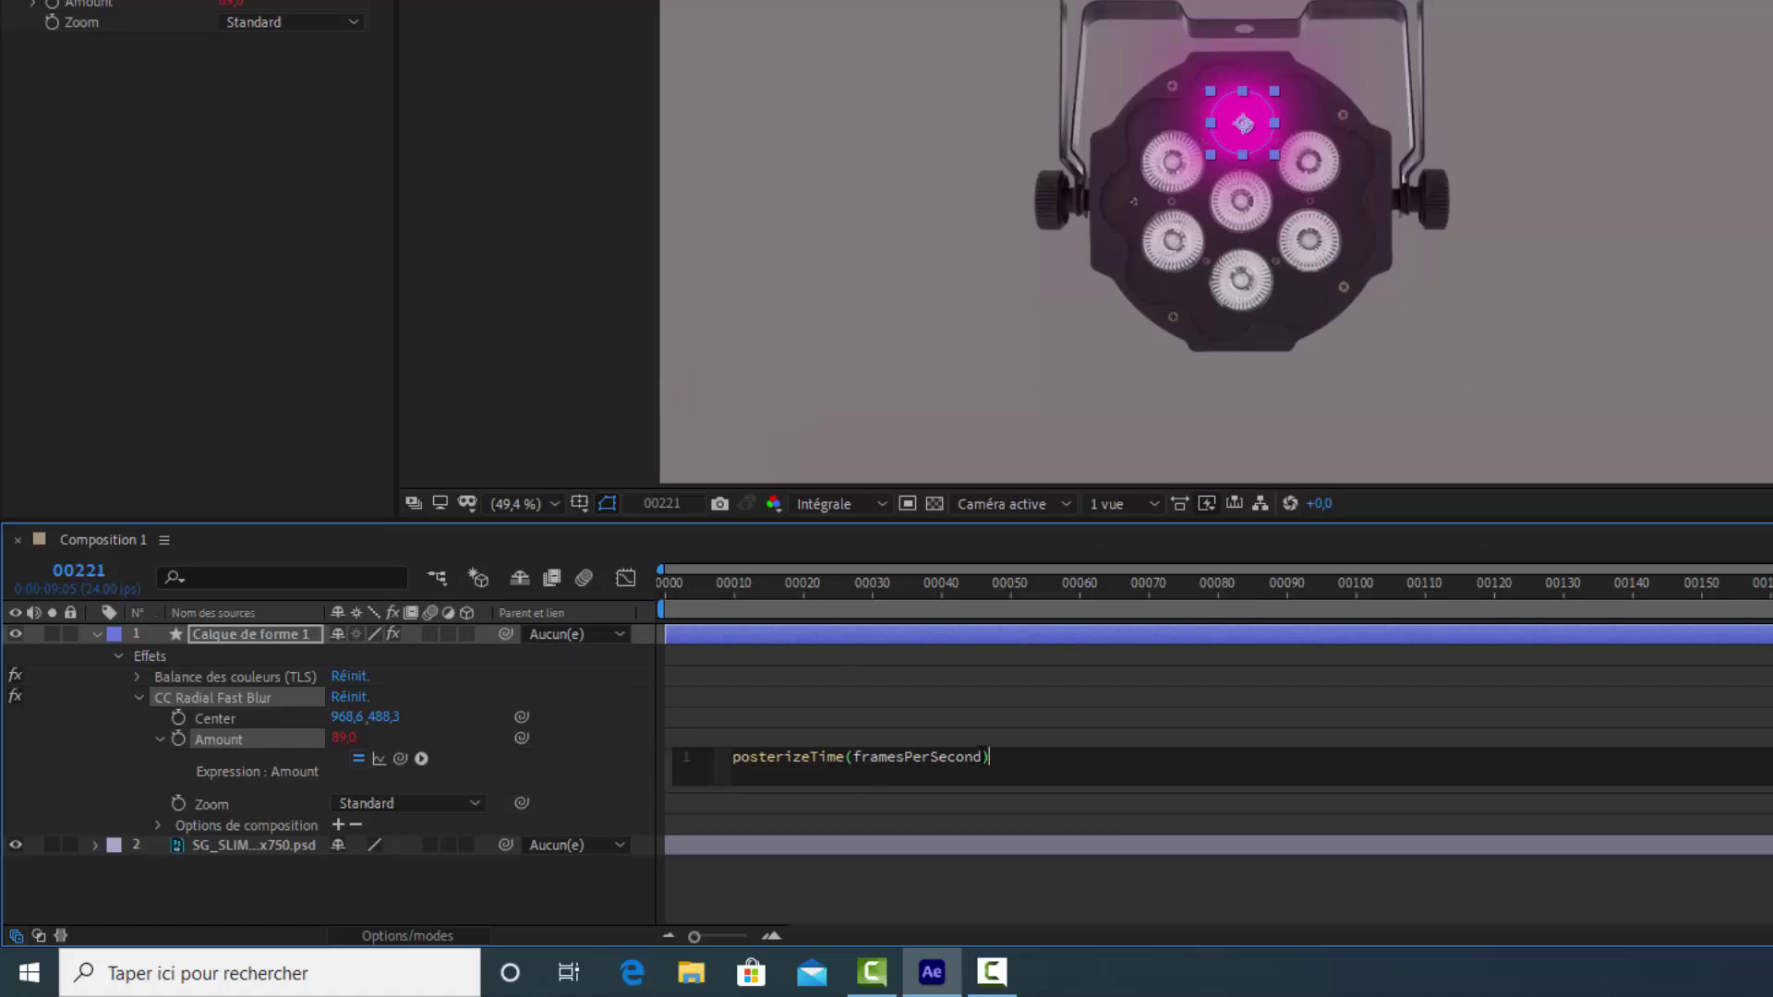
pyautogui.click(982, 756)
pyautogui.moveTo(981, 756); pyautogui.dragTo(851, 758)
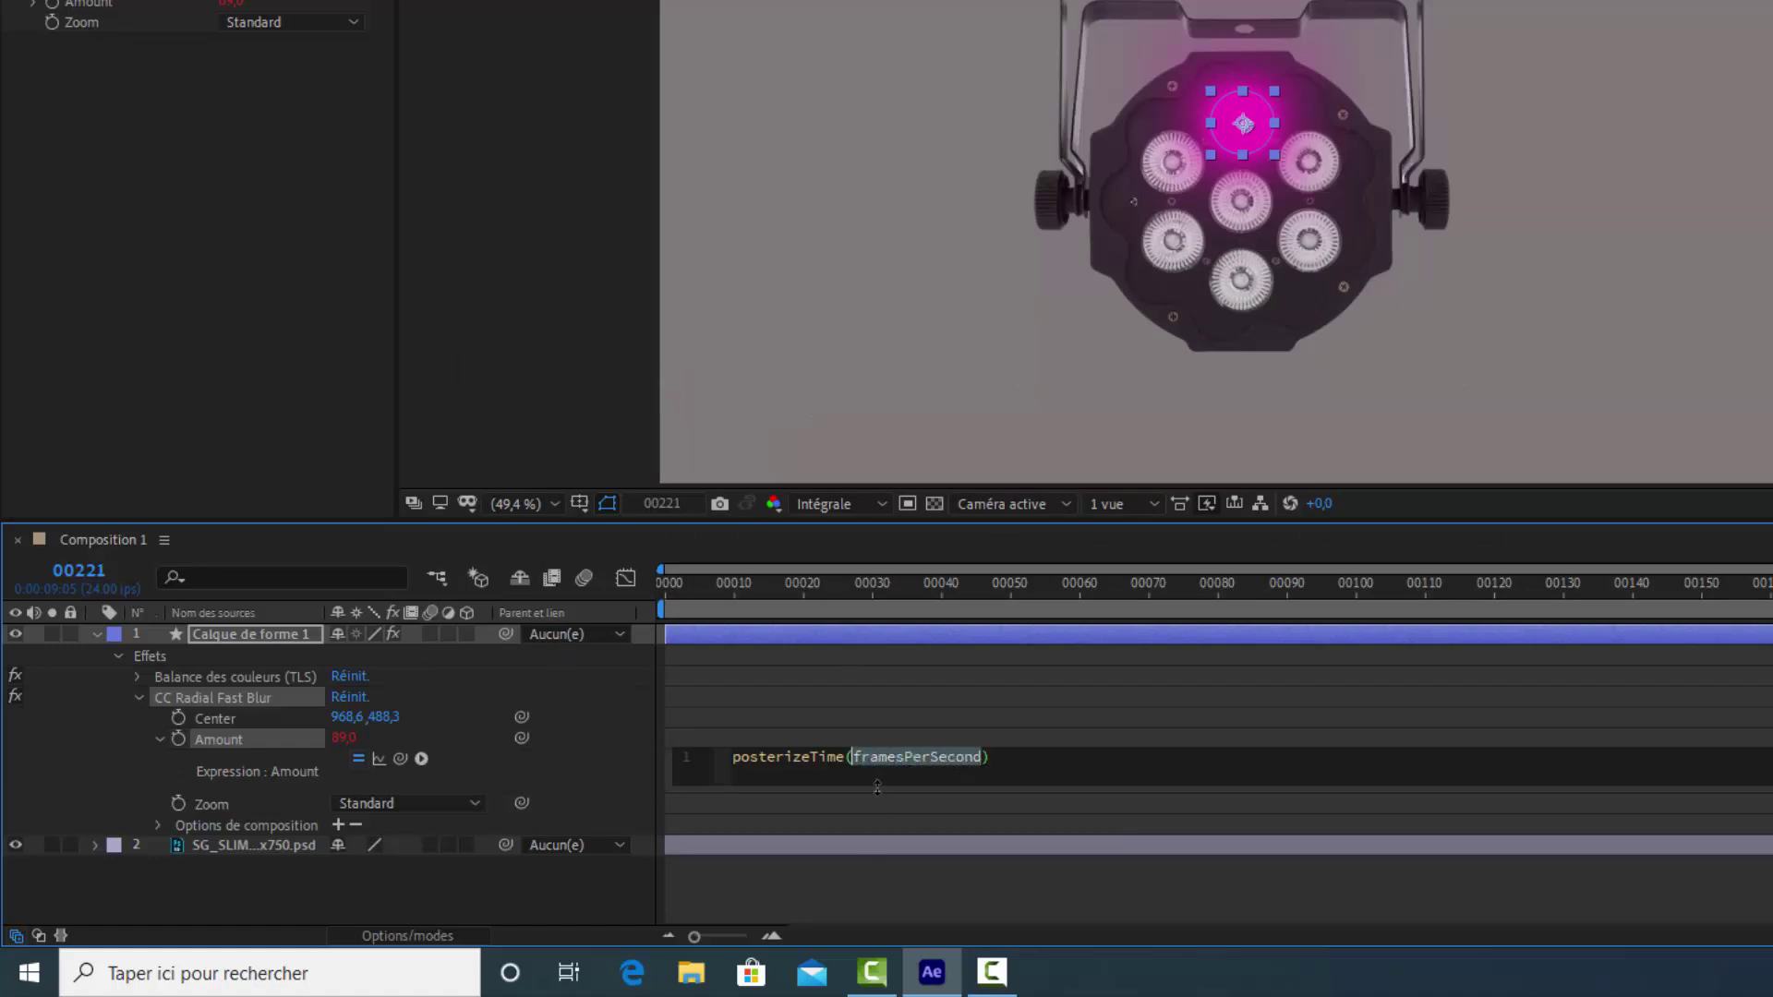
pyautogui.write('5')
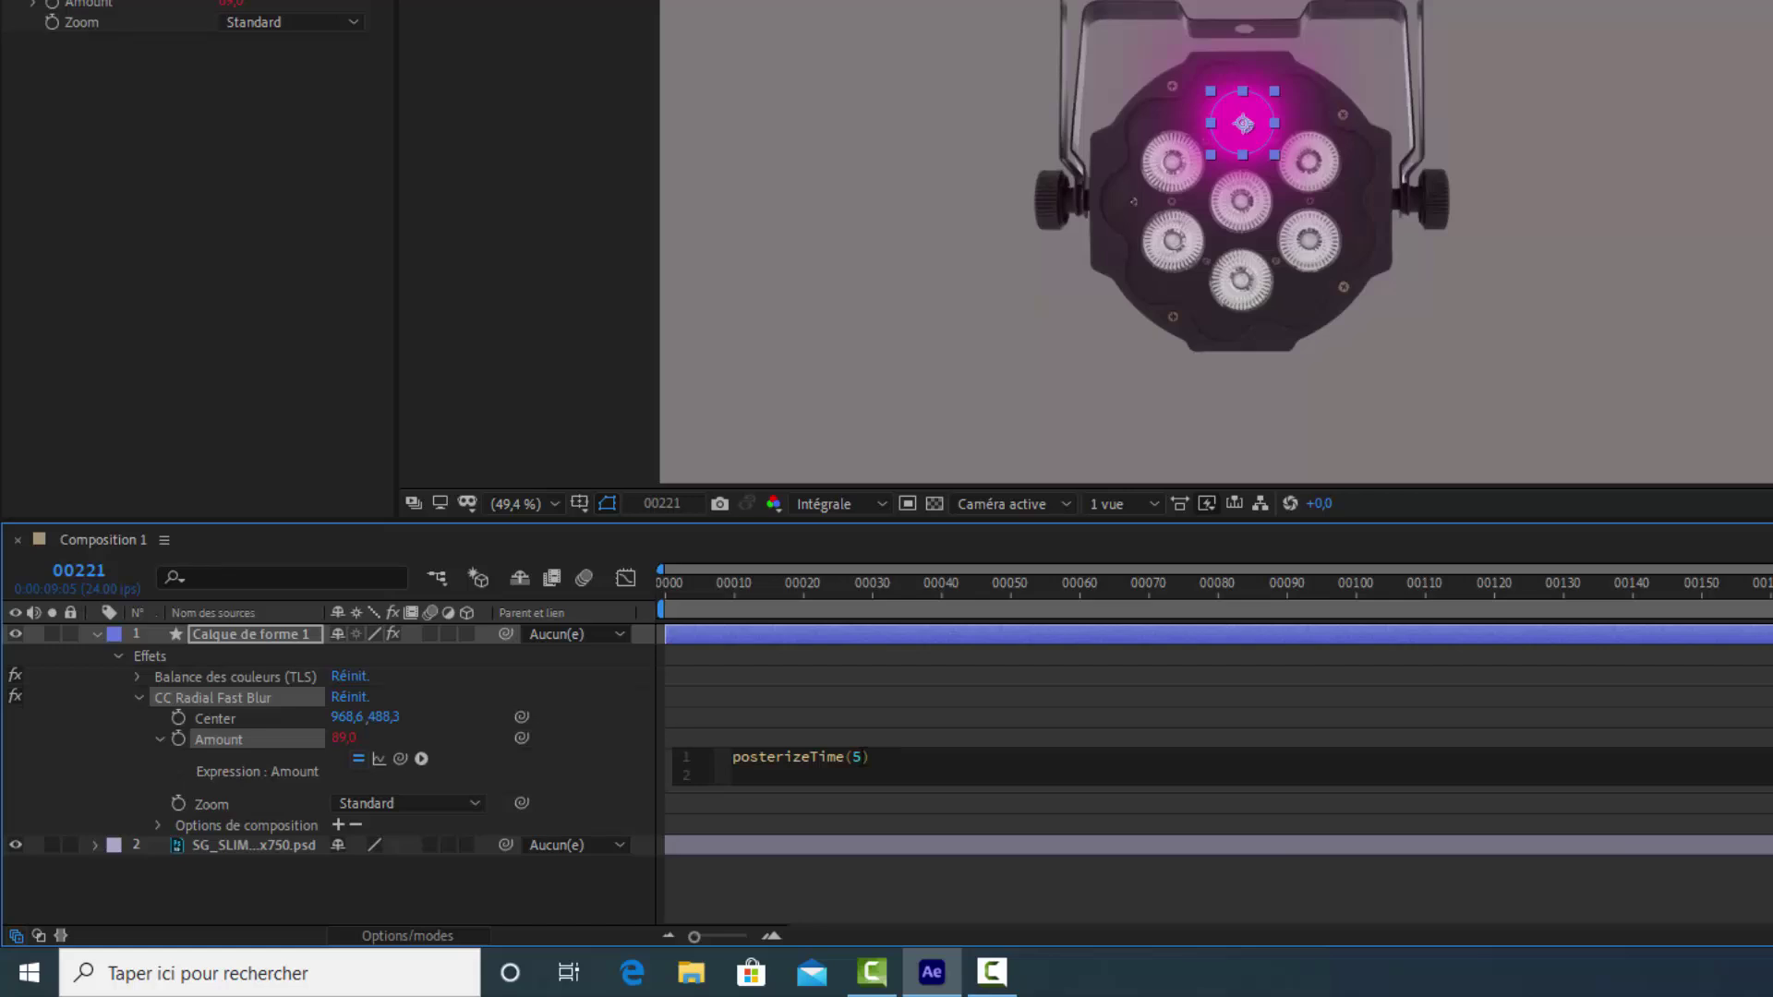
# Step: Insert a random() call on line 2 of the Amount expression and commit it
pyautogui.click(422, 758)
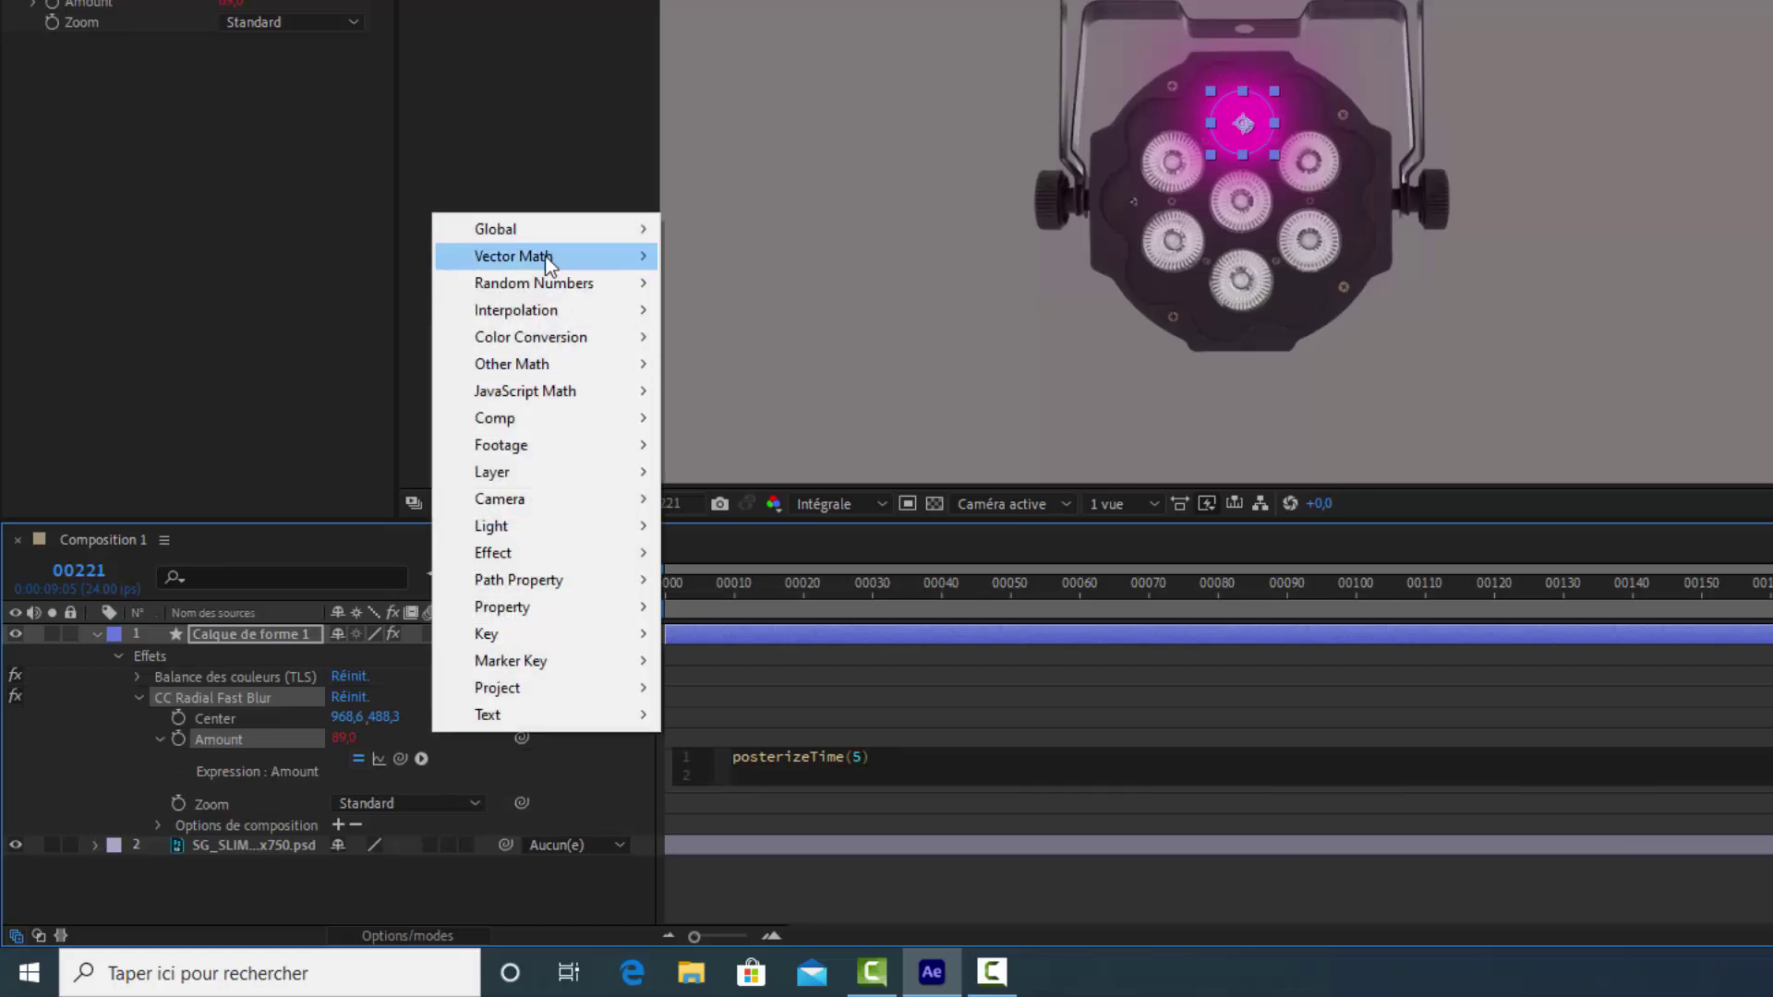
pyautogui.moveTo(518, 256)
pyautogui.moveTo(544, 284)
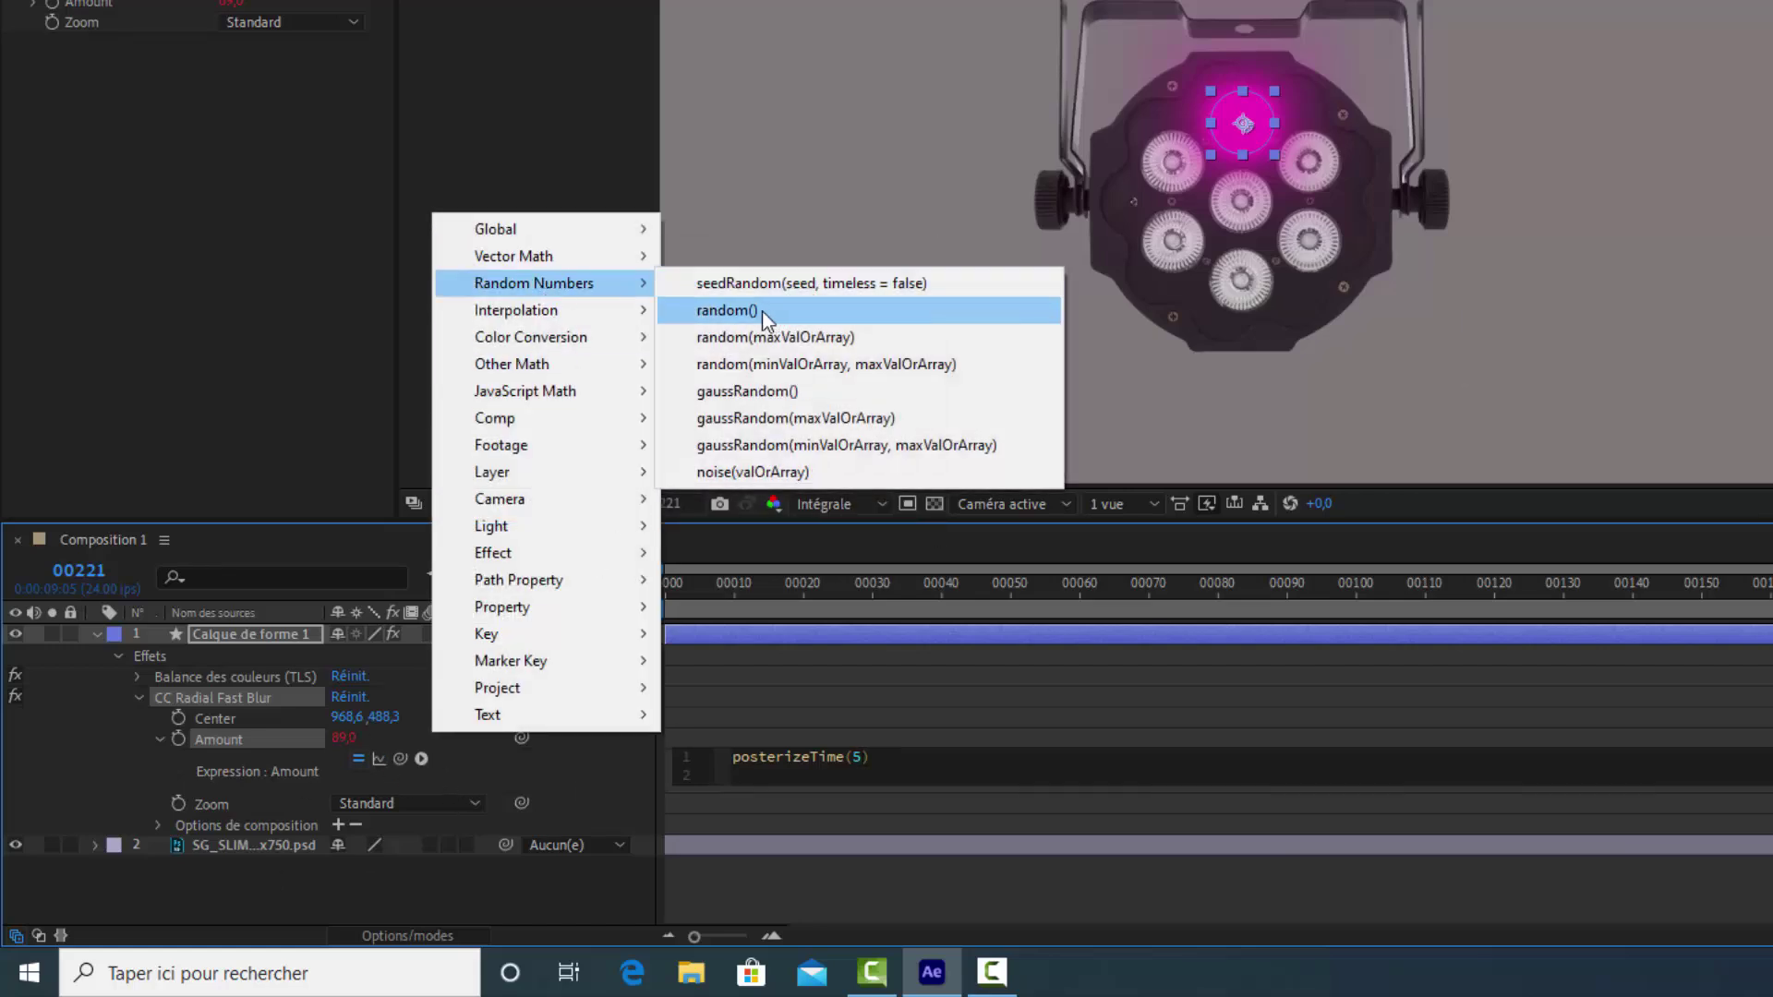
pyautogui.click(728, 310)
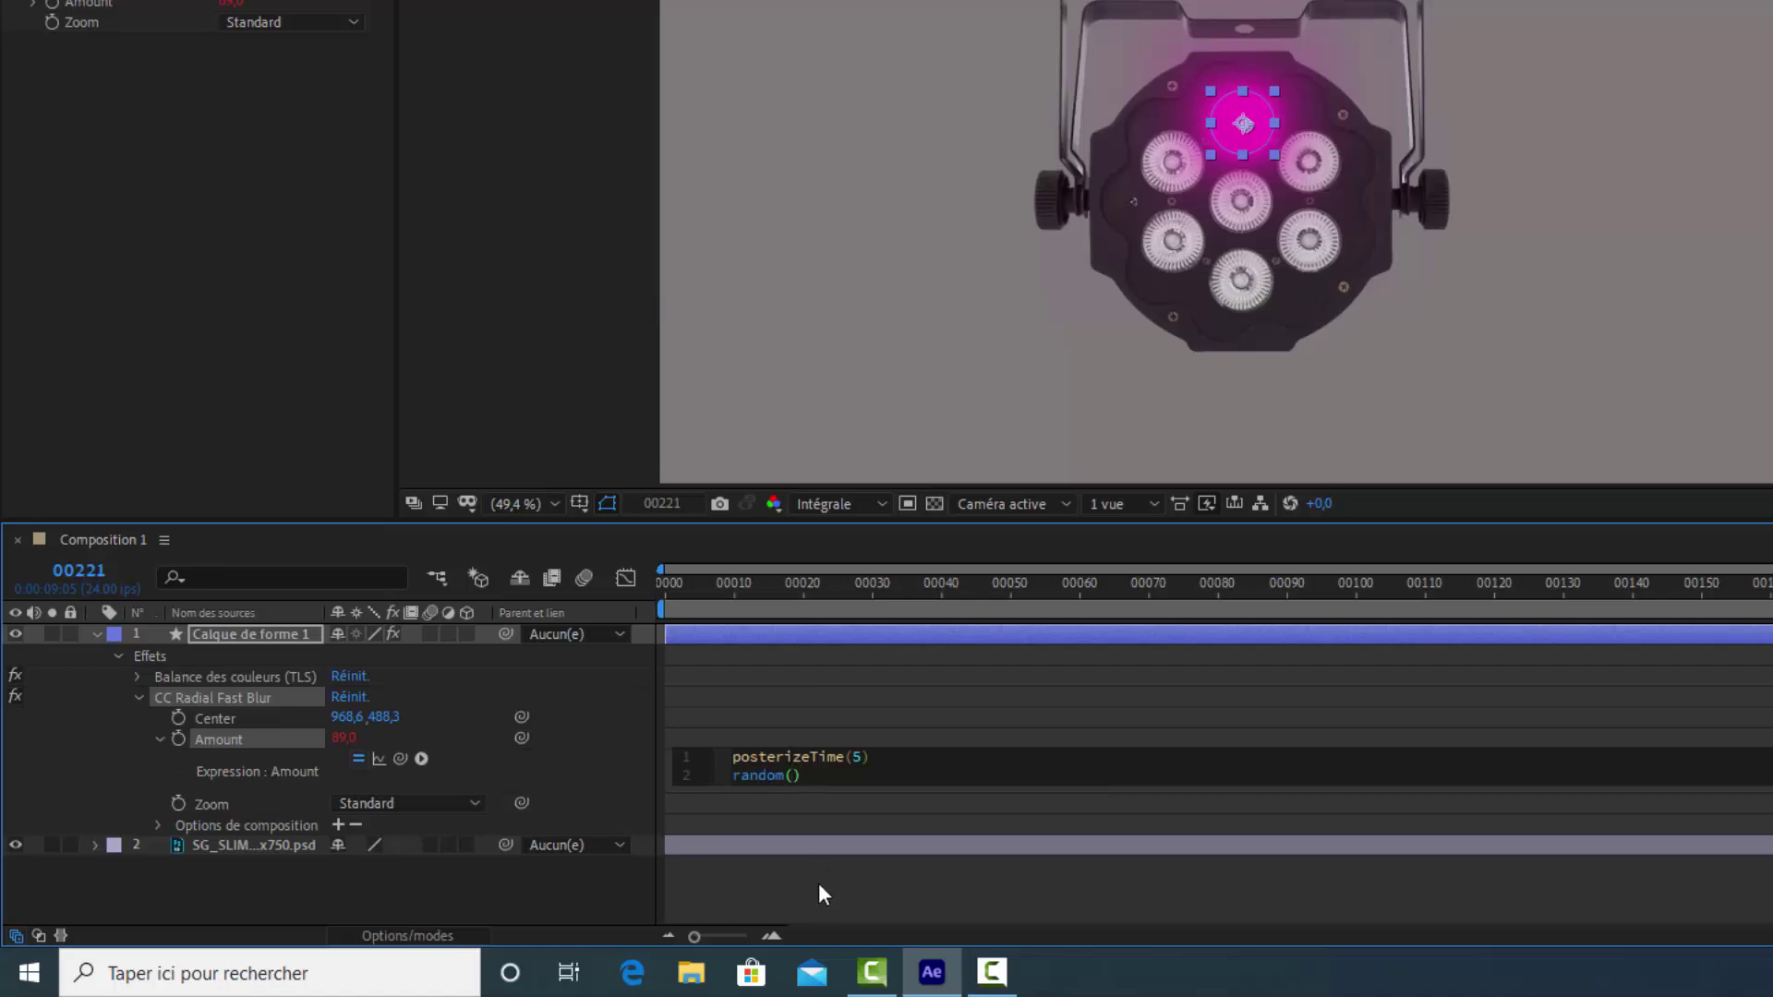
pyautogui.write('10) 0')
pyautogui.press('KP_Enter')
# Step: Correct line 2 of the Amount expression to random(35,90) and apply it
pyautogui.click(751, 779)
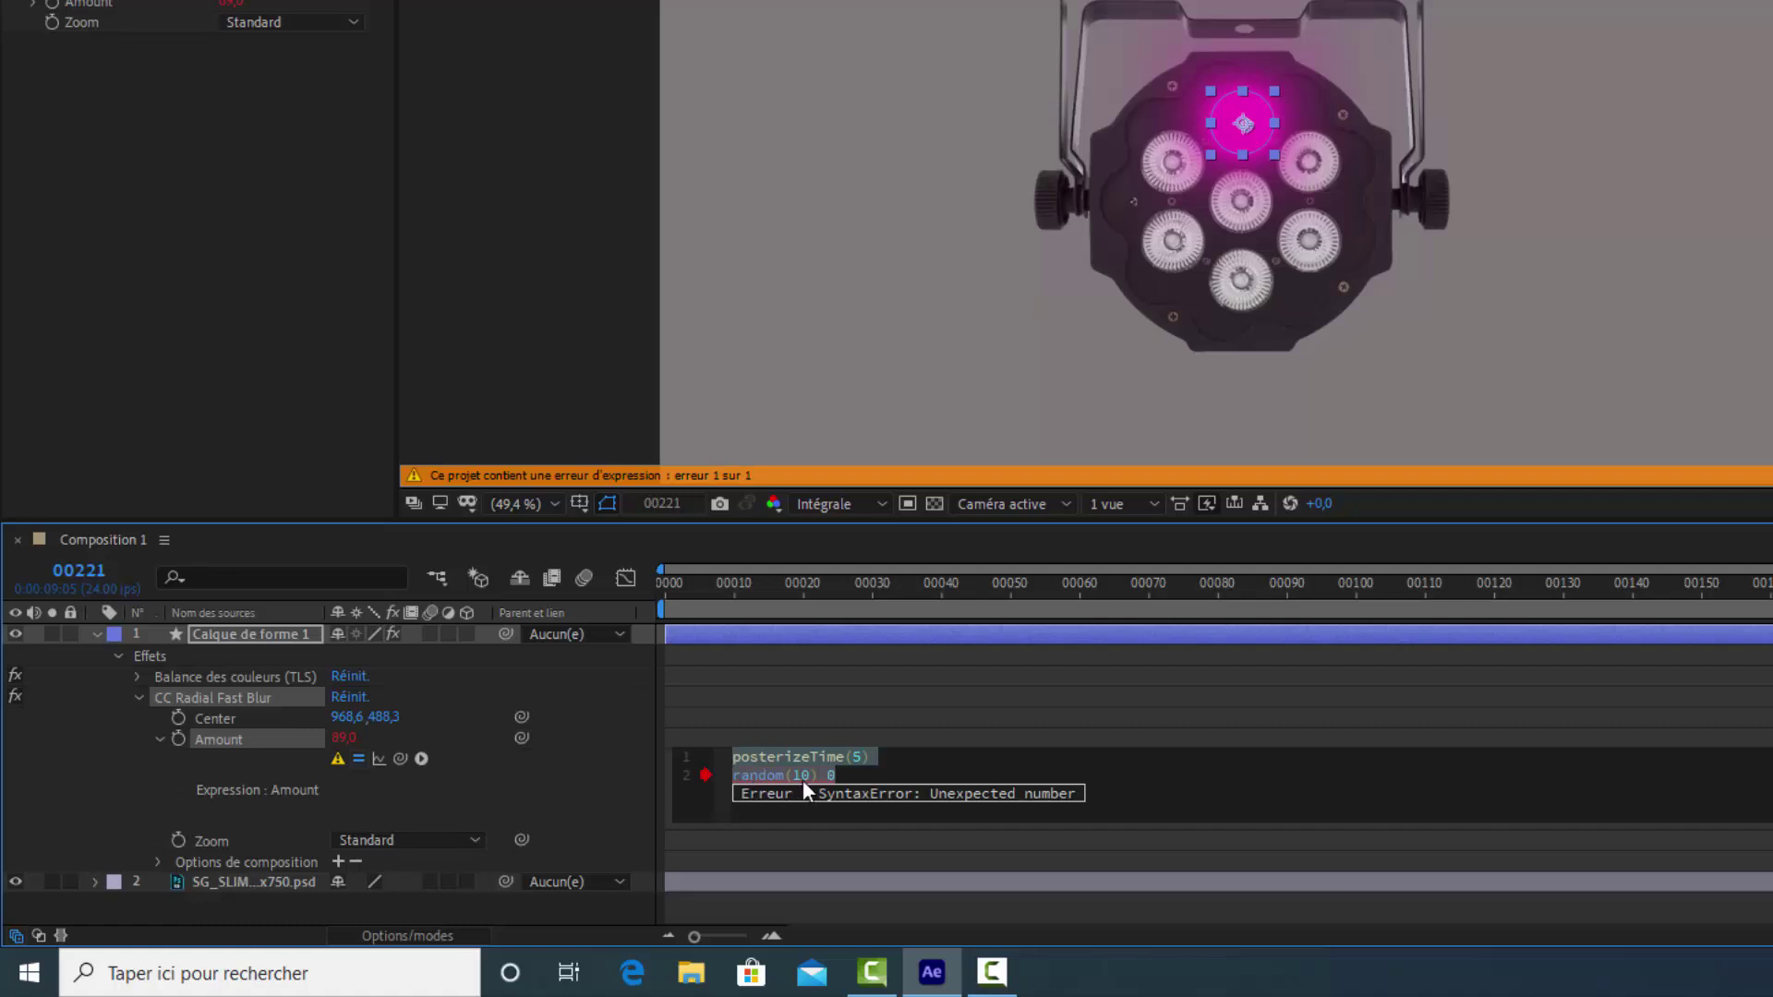
pyautogui.click(845, 777)
pyautogui.press('BackSpace')
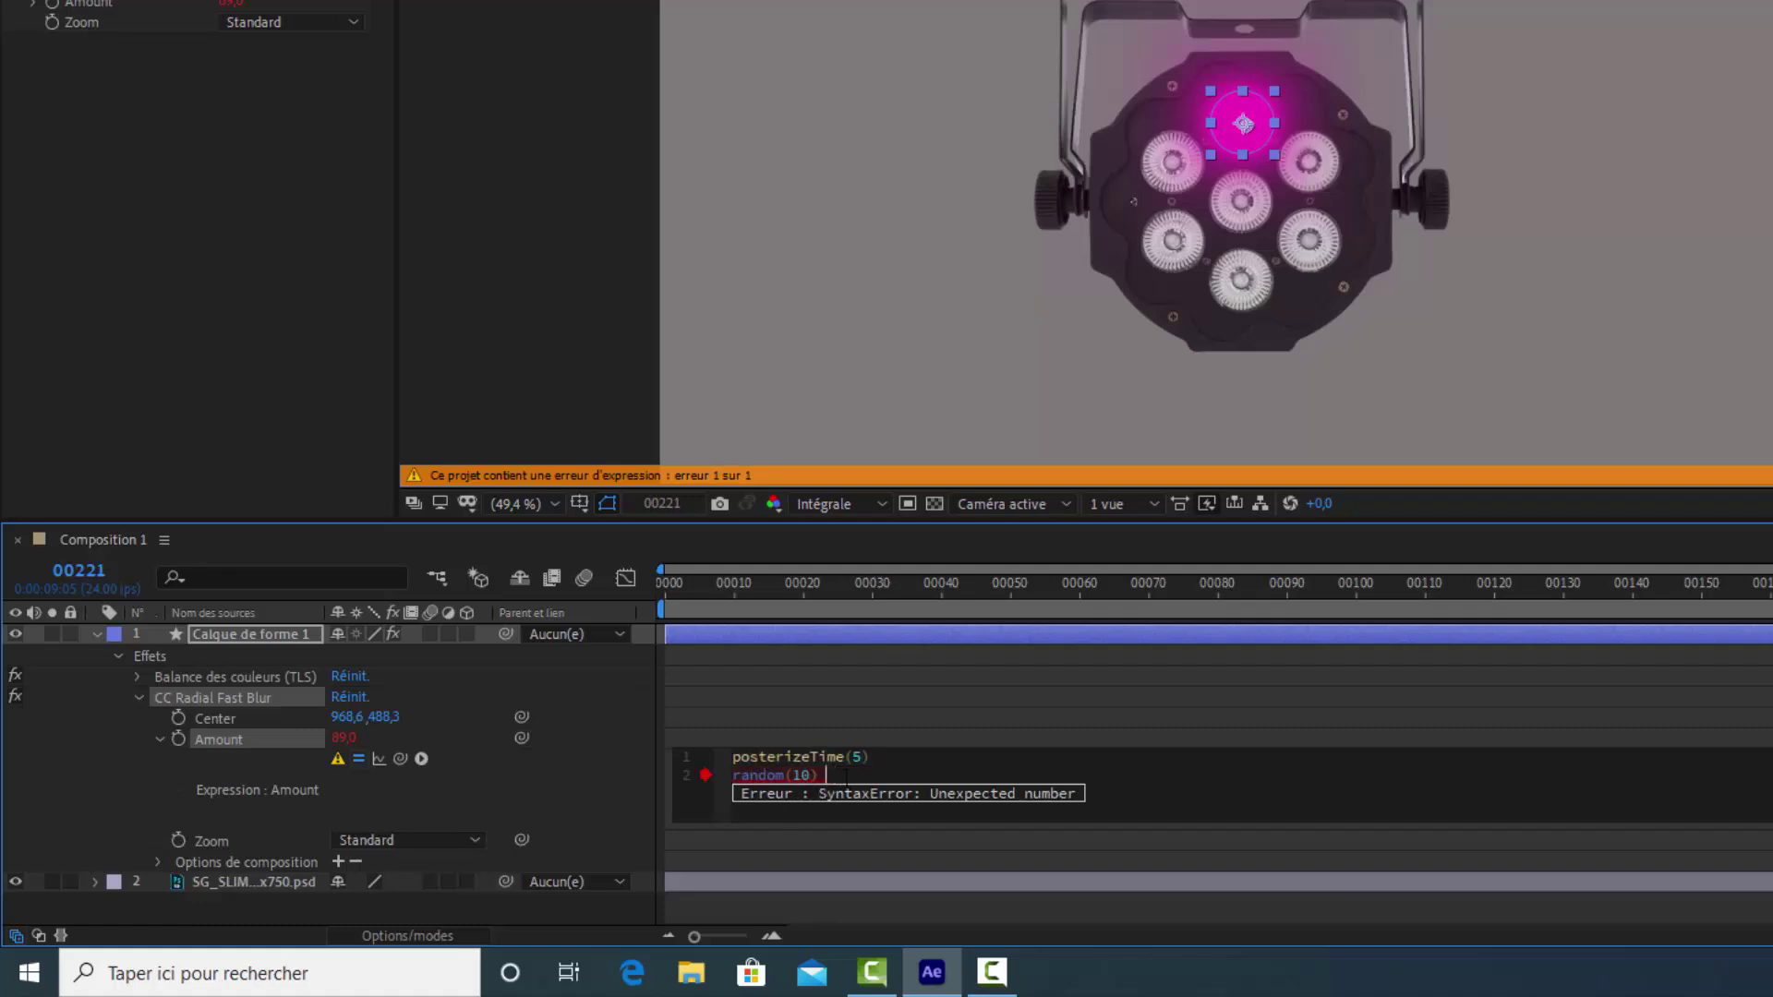
pyautogui.press('BackSpace')
pyautogui.press('BackSpace')
pyautogui.press('BackSpace')
pyautogui.write('35')
pyautogui.write(',')
pyautogui.write('90')
pyautogui.write(')')
pyautogui.click(1229, 851)
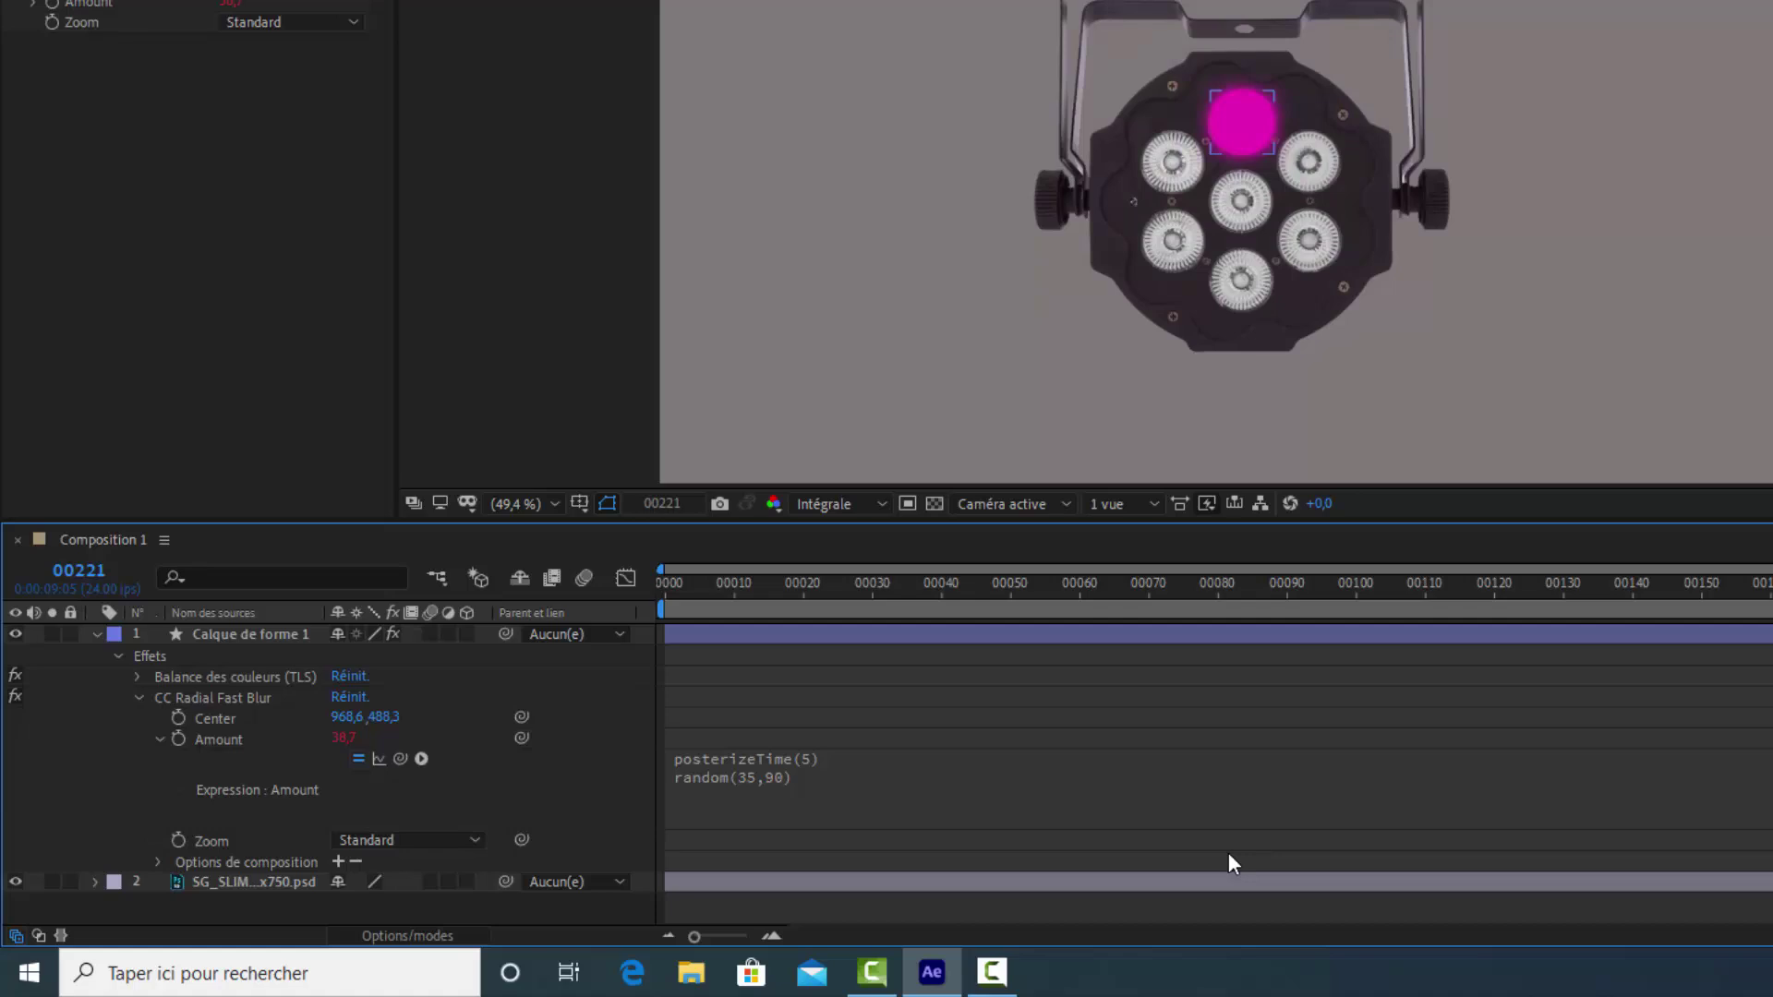
# Step: Preview the flickering light animation, then collapse the shape layer's effect properties
pyautogui.press('space')
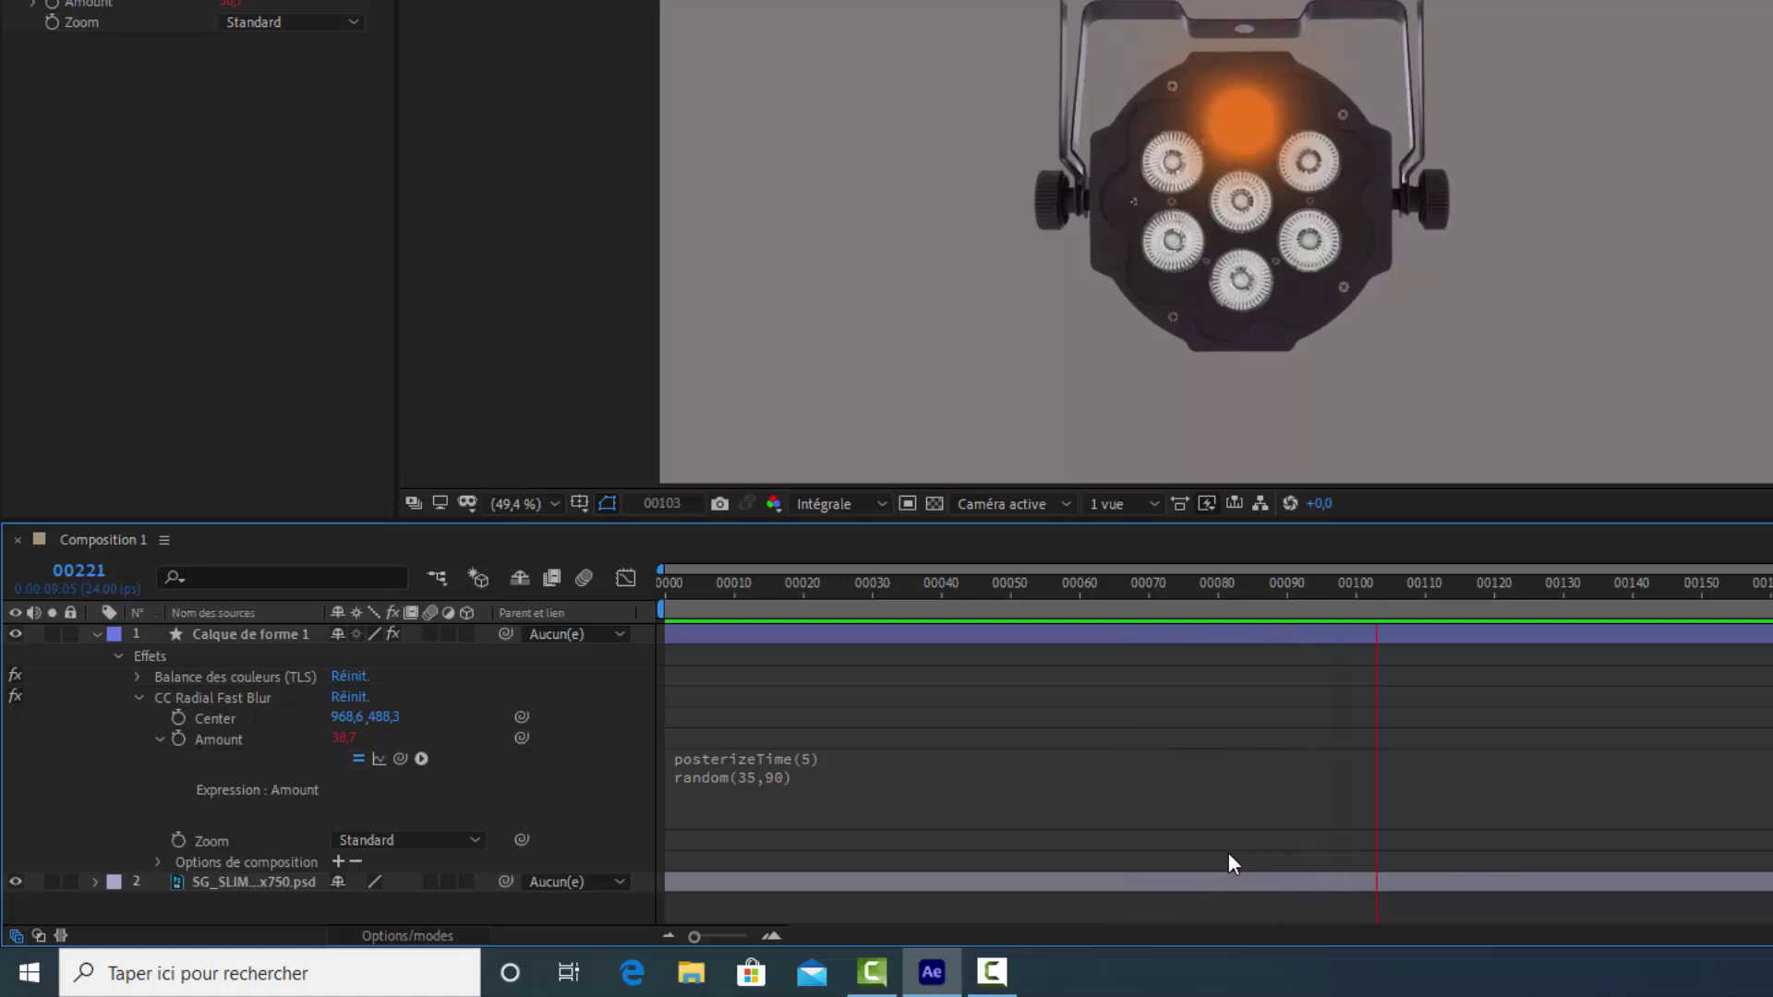
pyautogui.press('space')
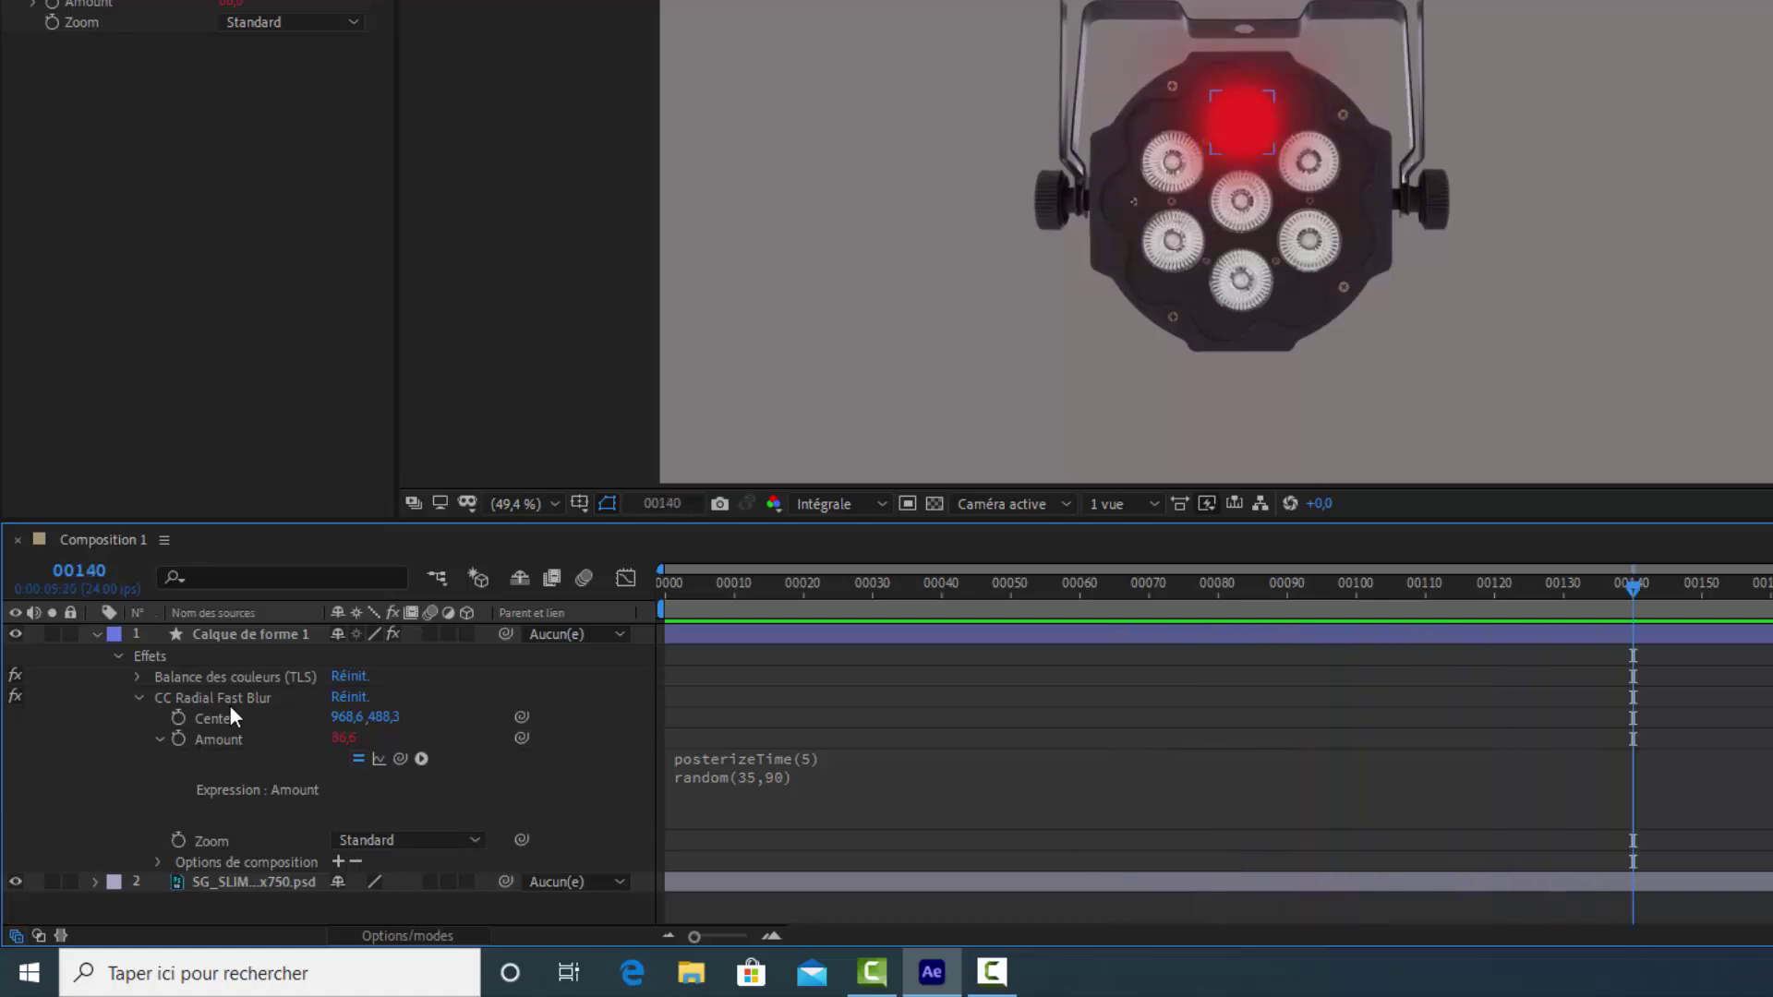
pyautogui.click(96, 634)
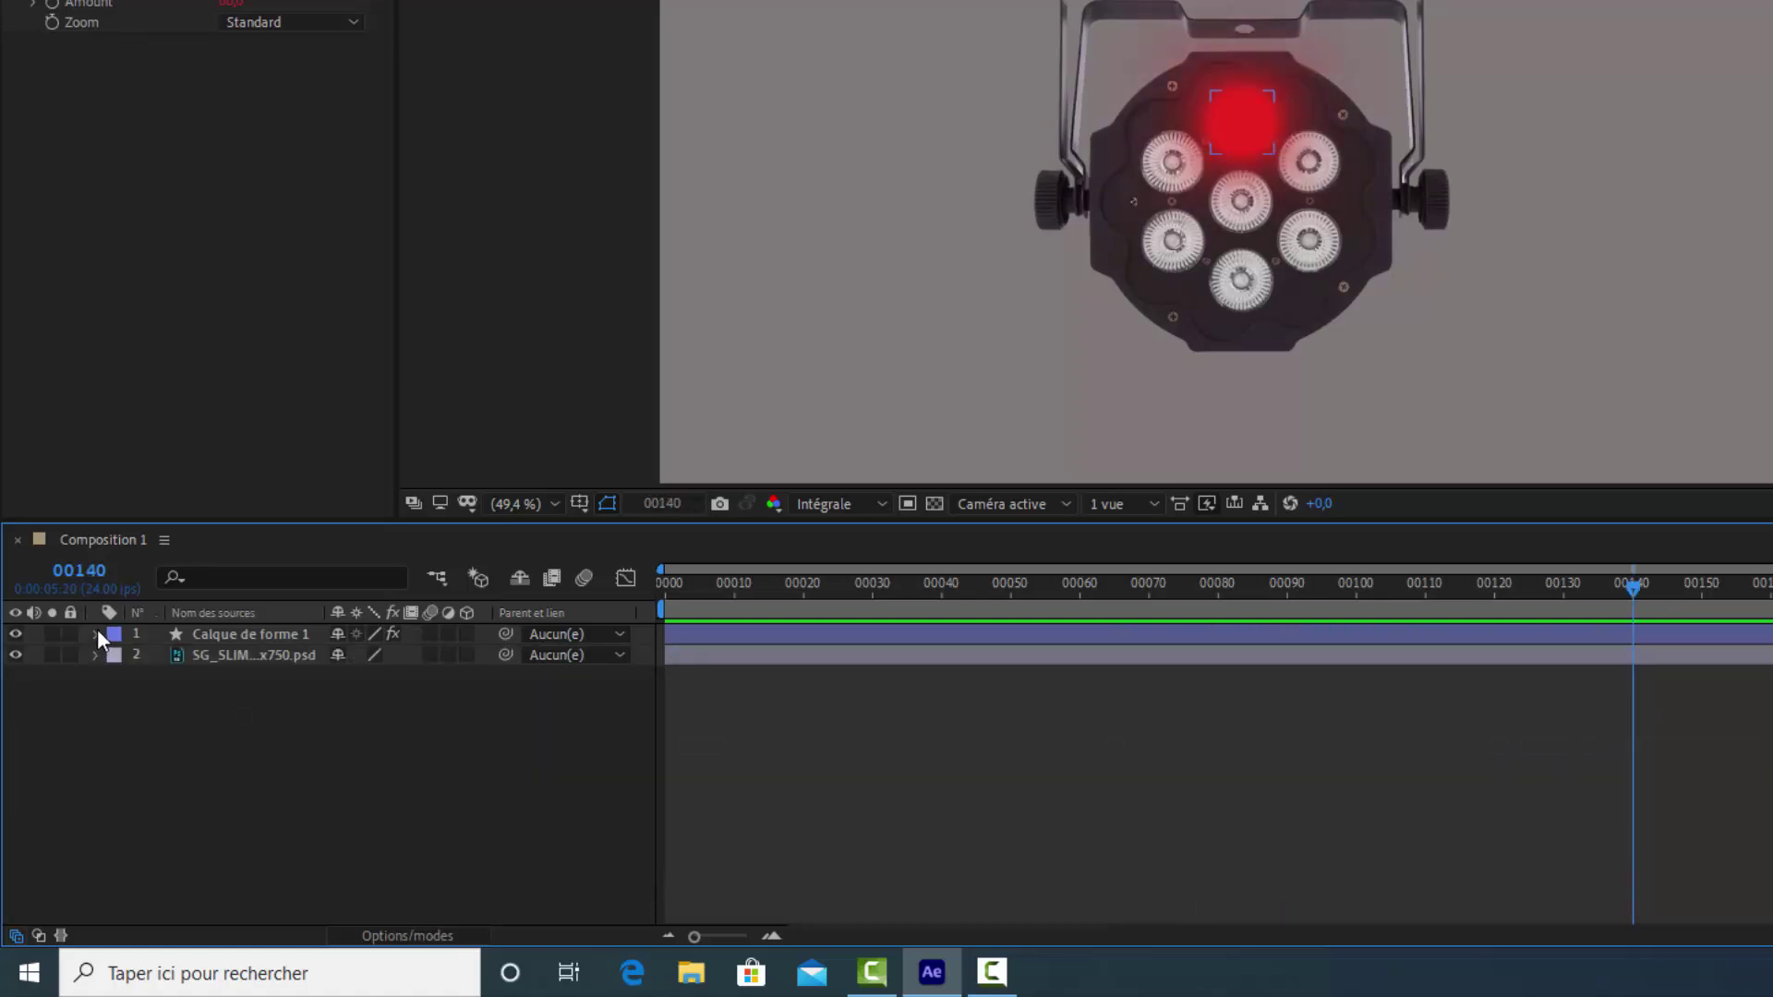
# Step: Duplicate the Calque de forme 1 circle and move the copy onto the upper-left LED
pyautogui.click(208, 635)
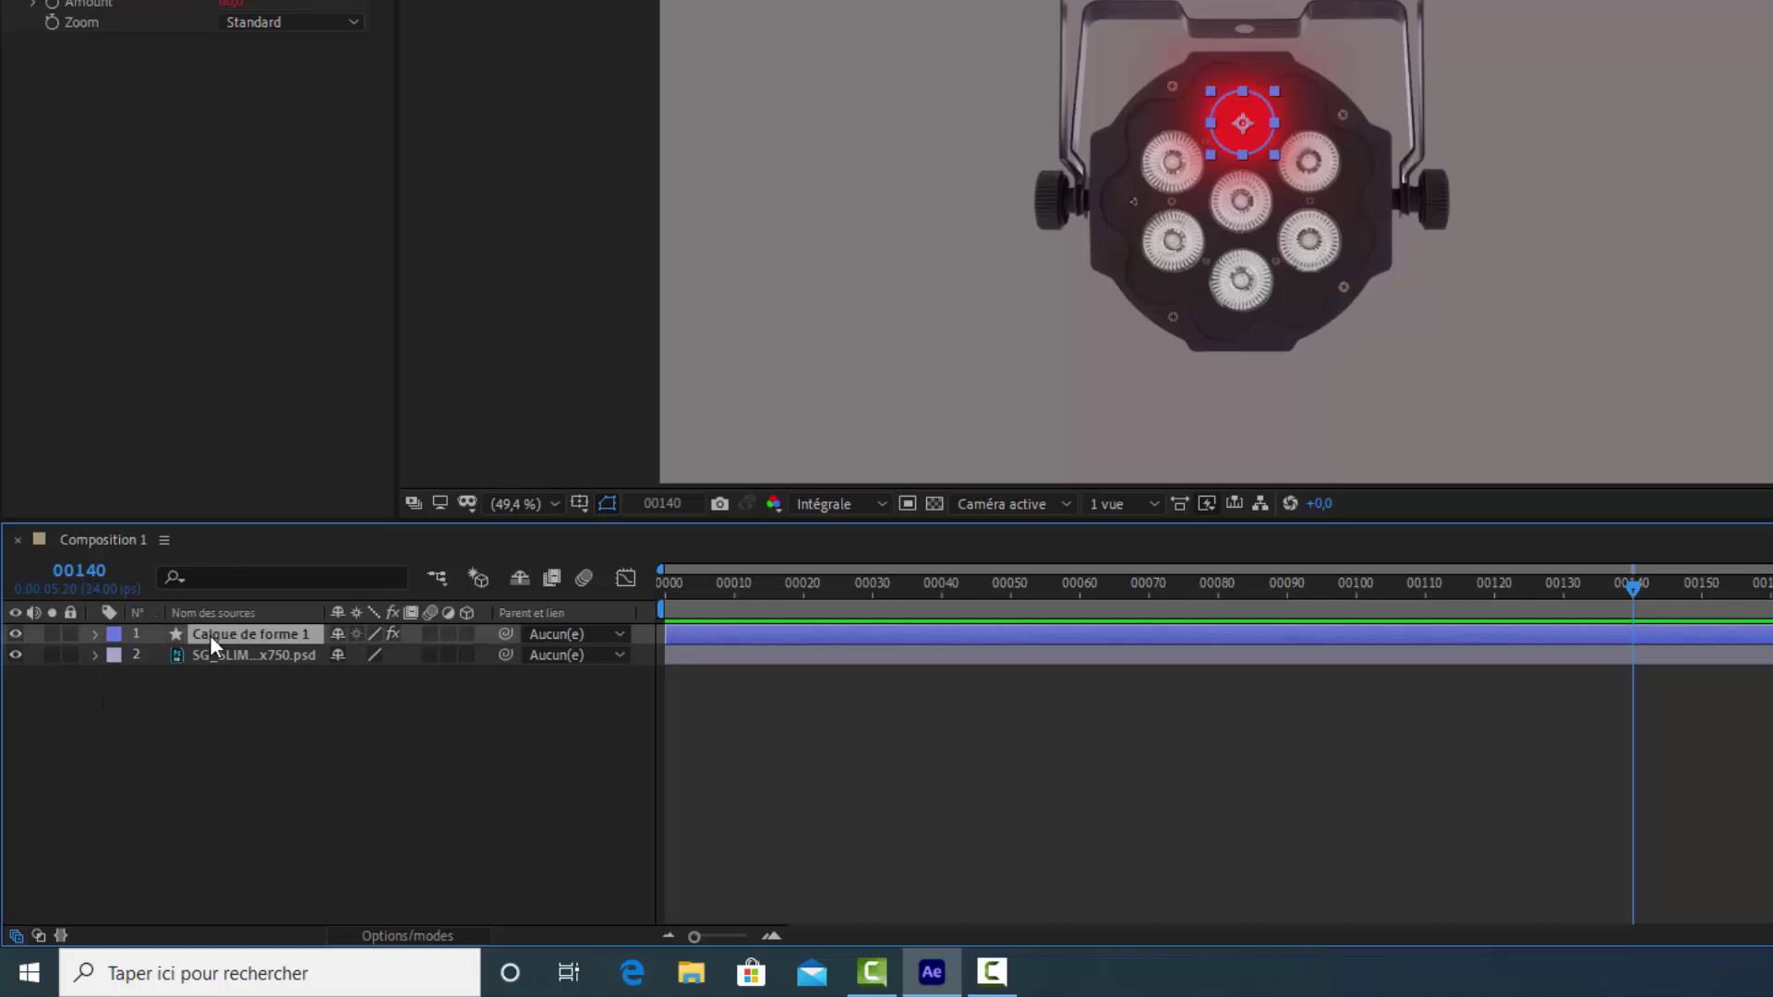
pyautogui.hotkey('ctrl', 'd')
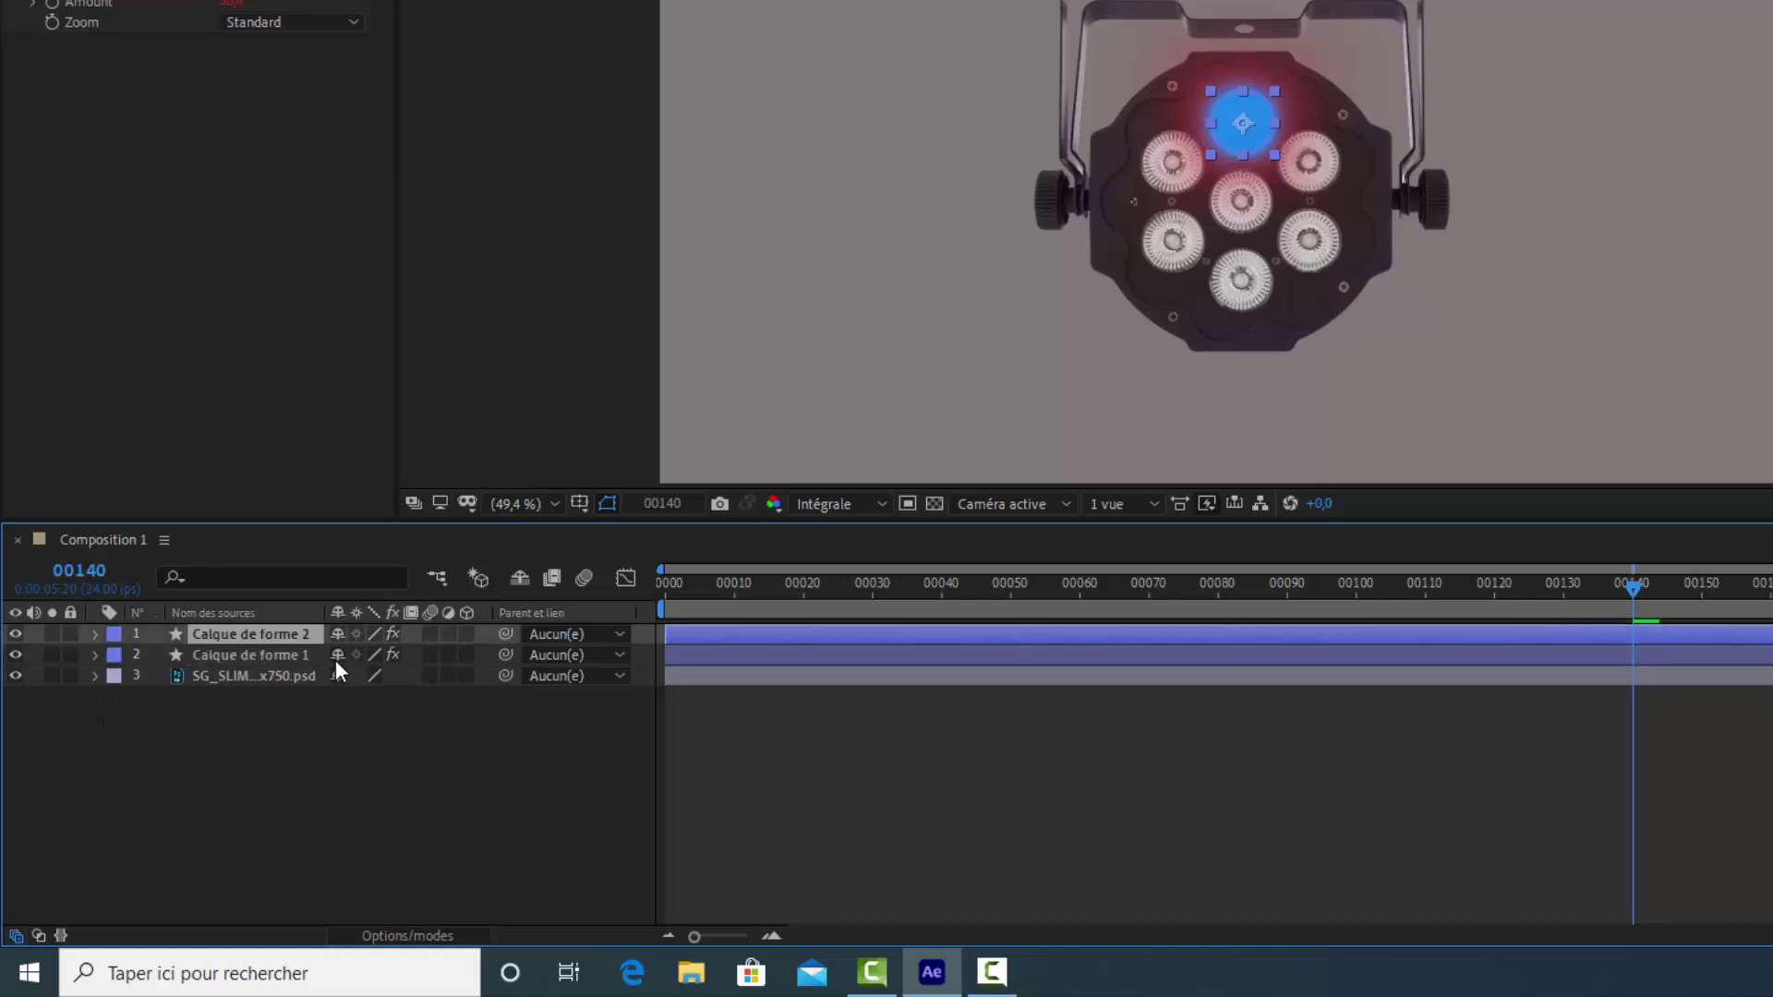
pyautogui.moveTo(1271, 118); pyautogui.dragTo(1193, 163)
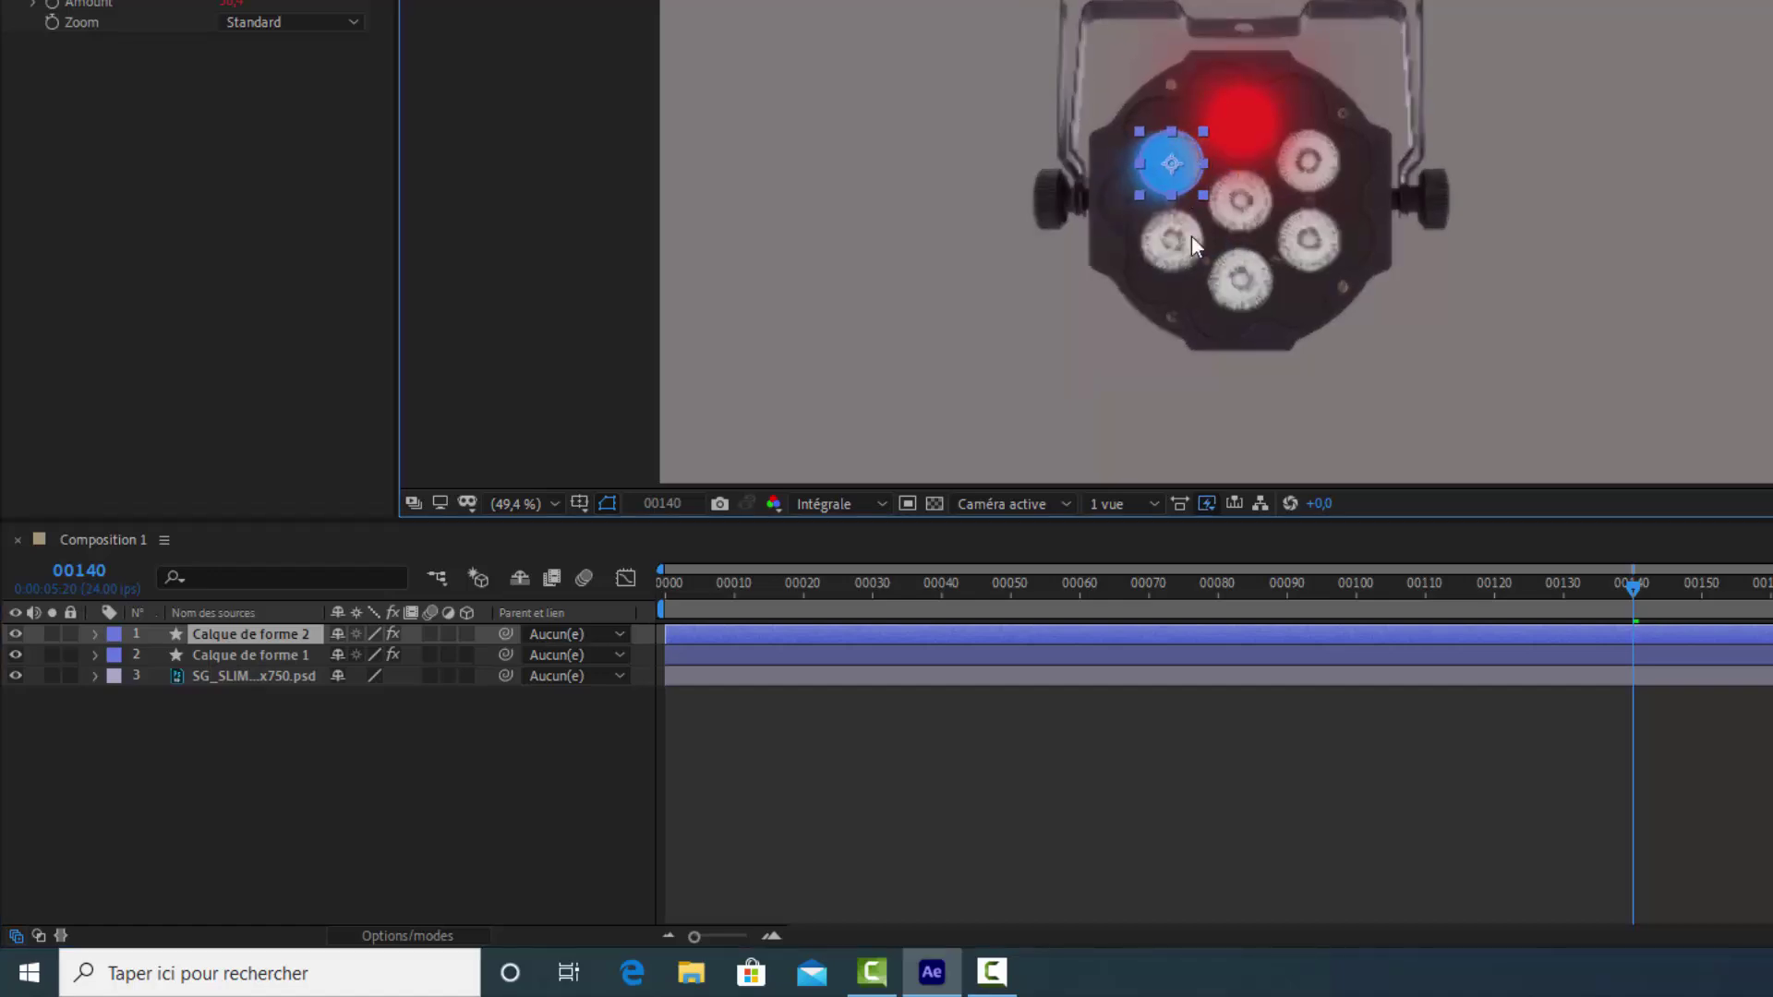
pyautogui.click(517, 771)
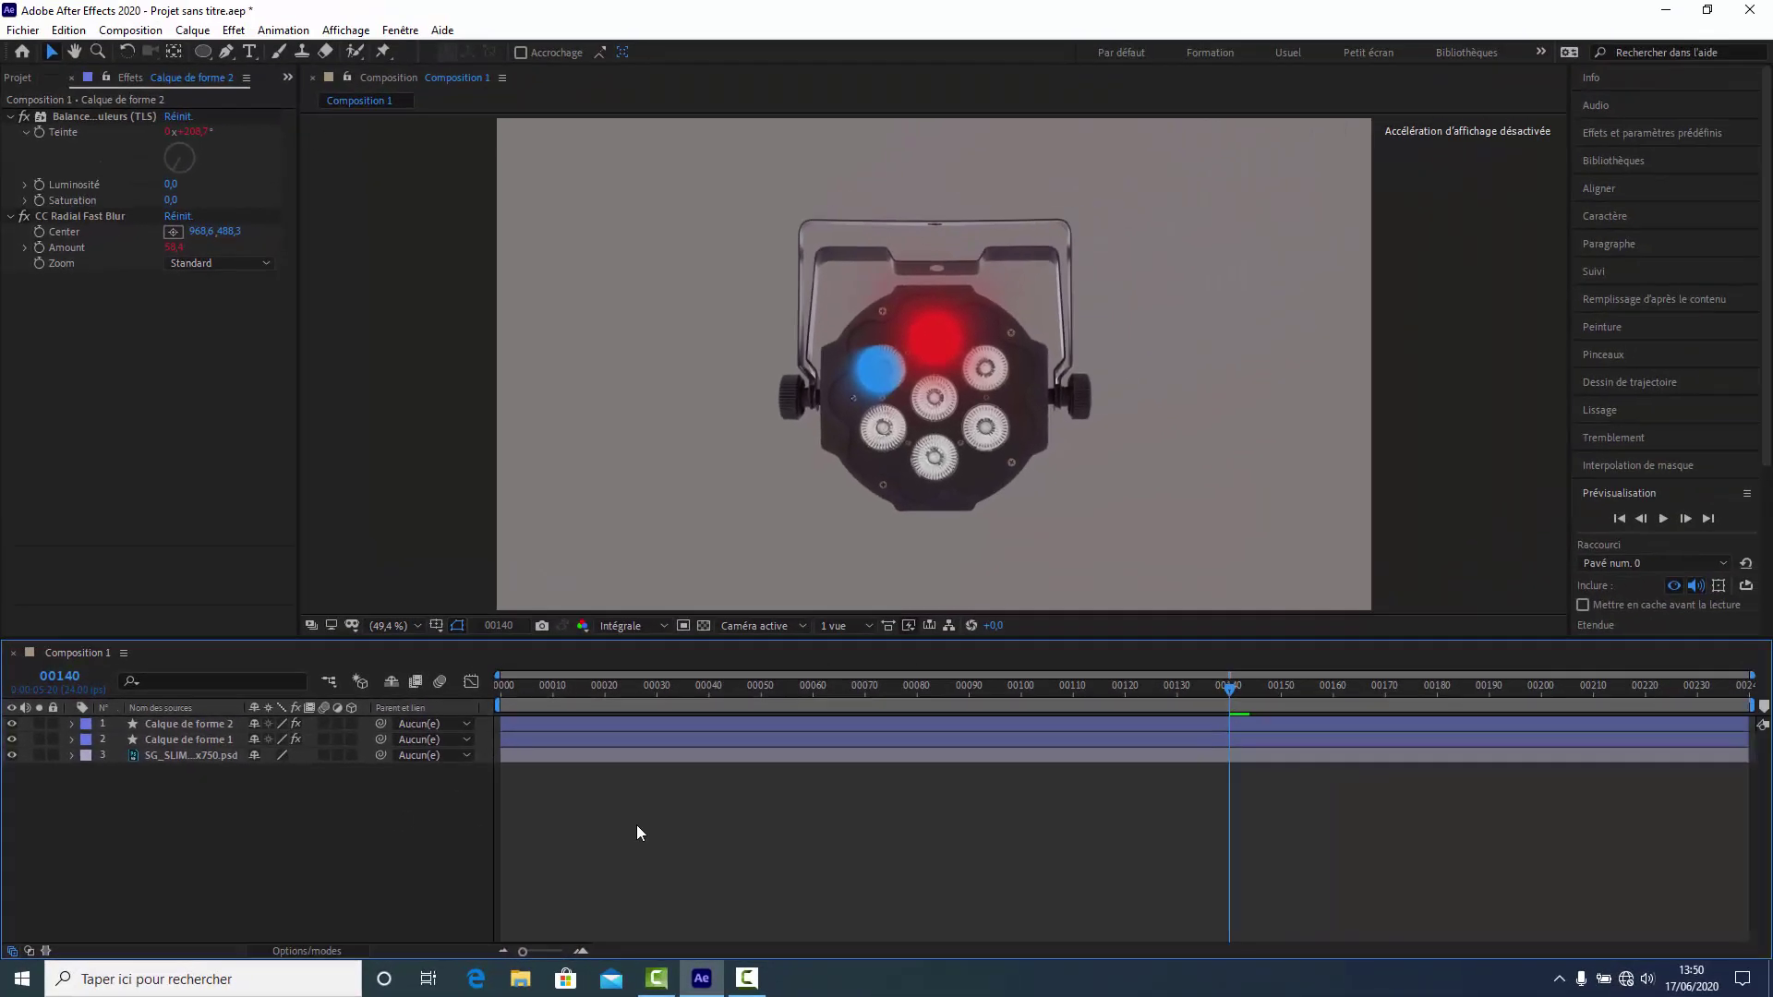
# Step: Set the copy's CC Radial Fast Blur centre on the upper-left LED, previewing before and after
pyautogui.press('space')
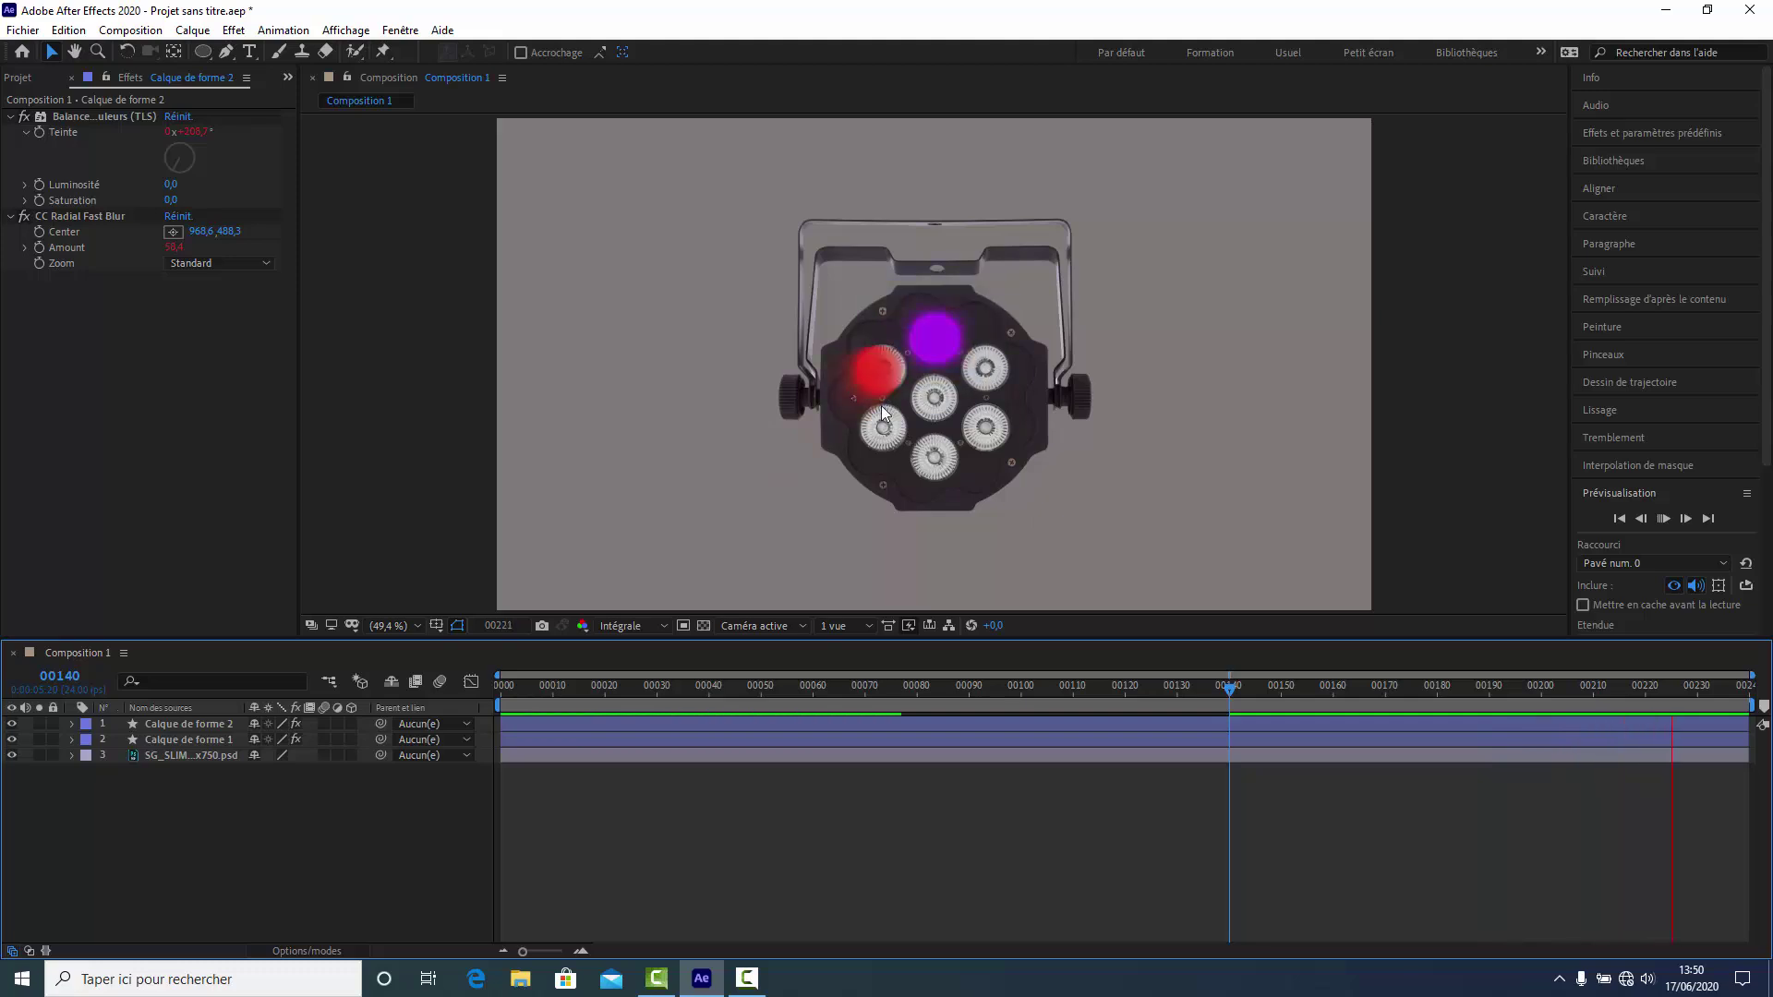
pyautogui.press('space')
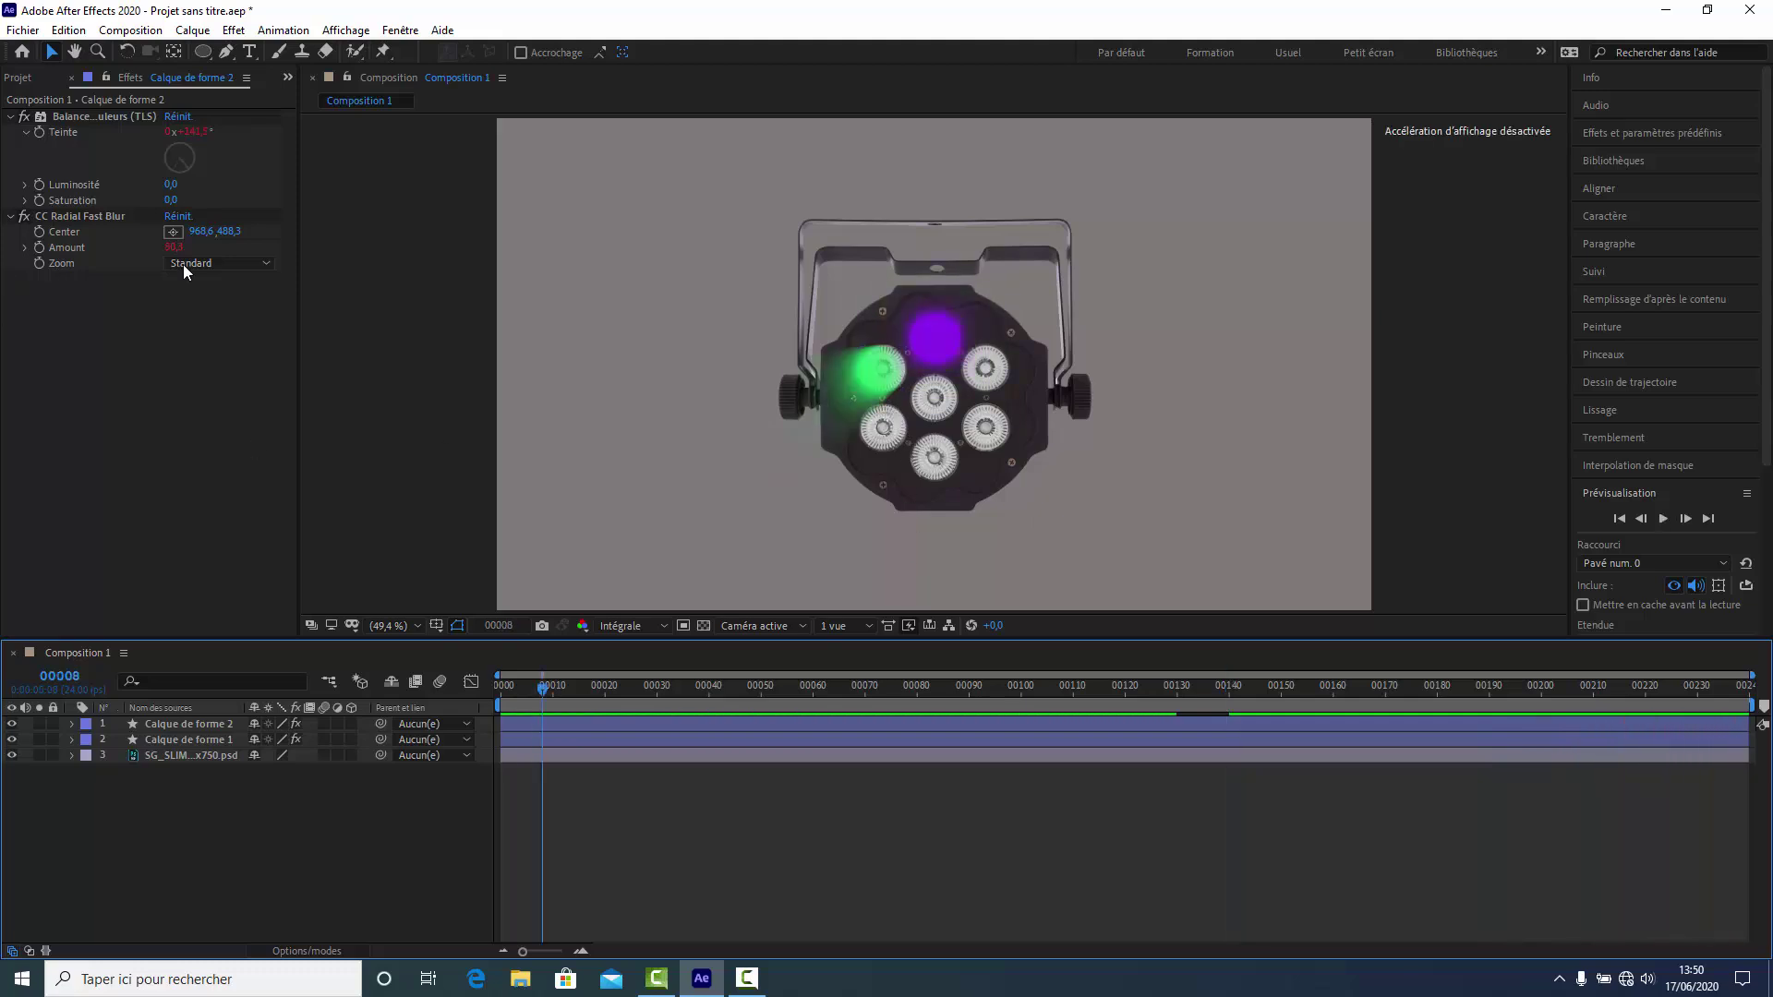
pyautogui.click(173, 231)
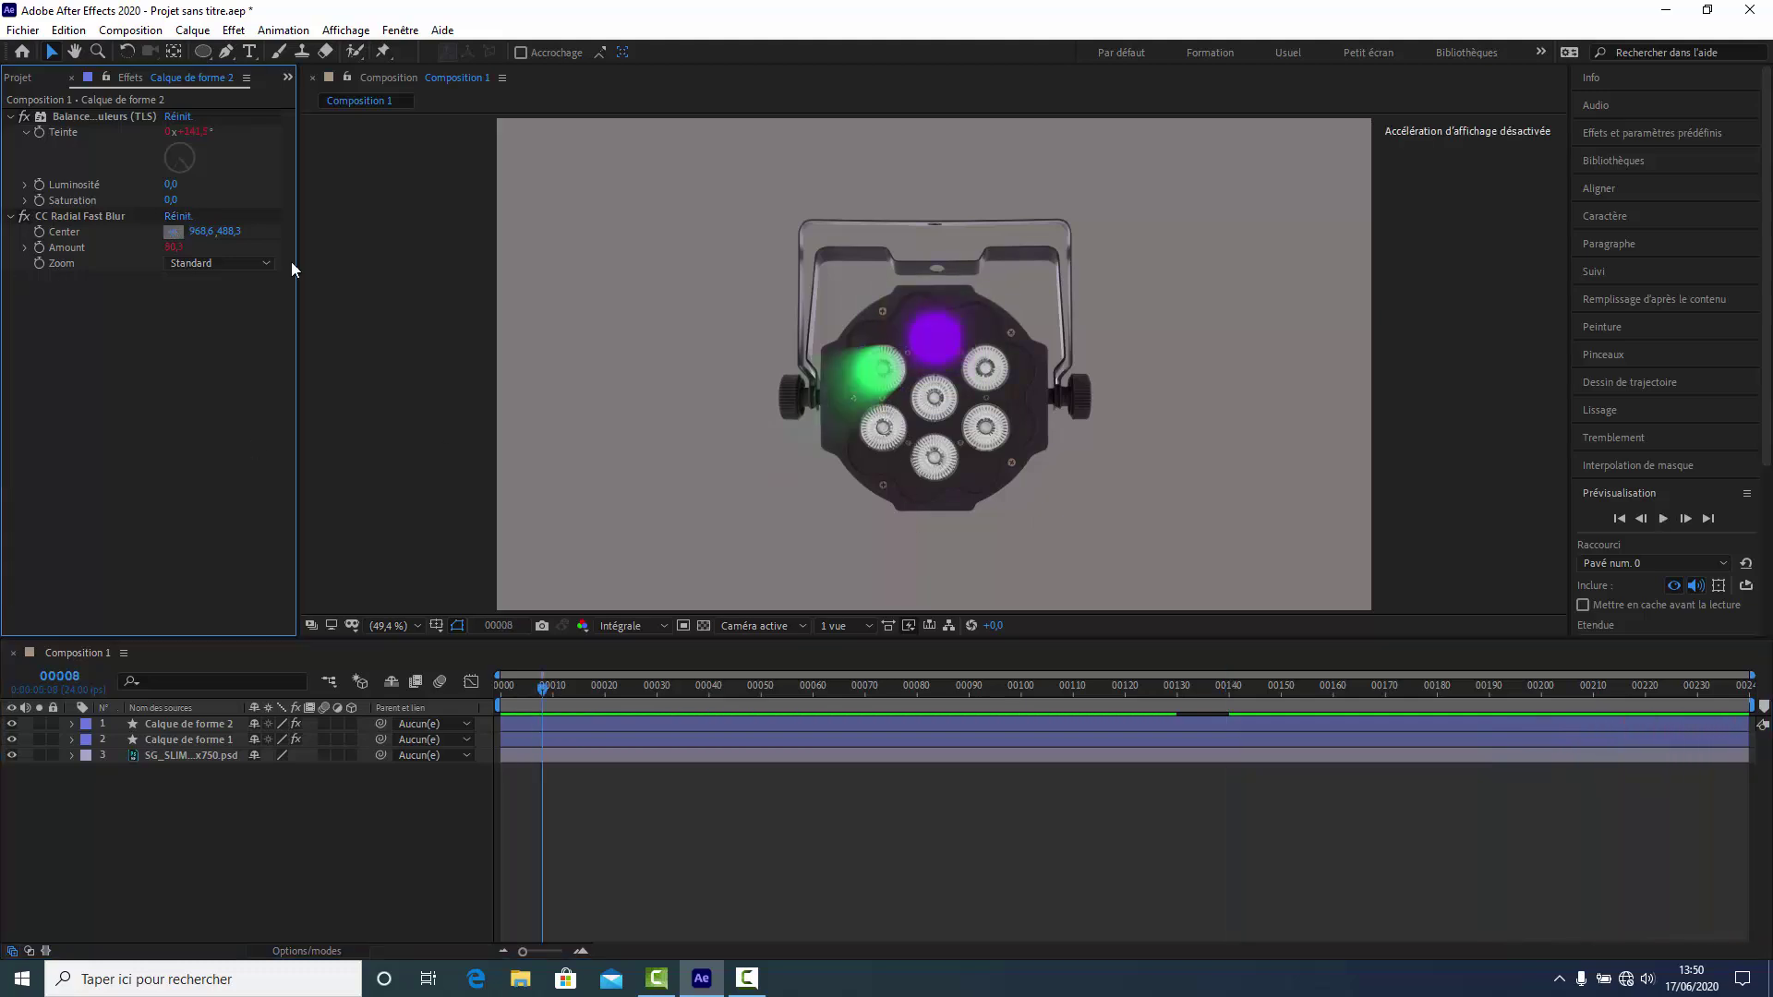
pyautogui.click(868, 356)
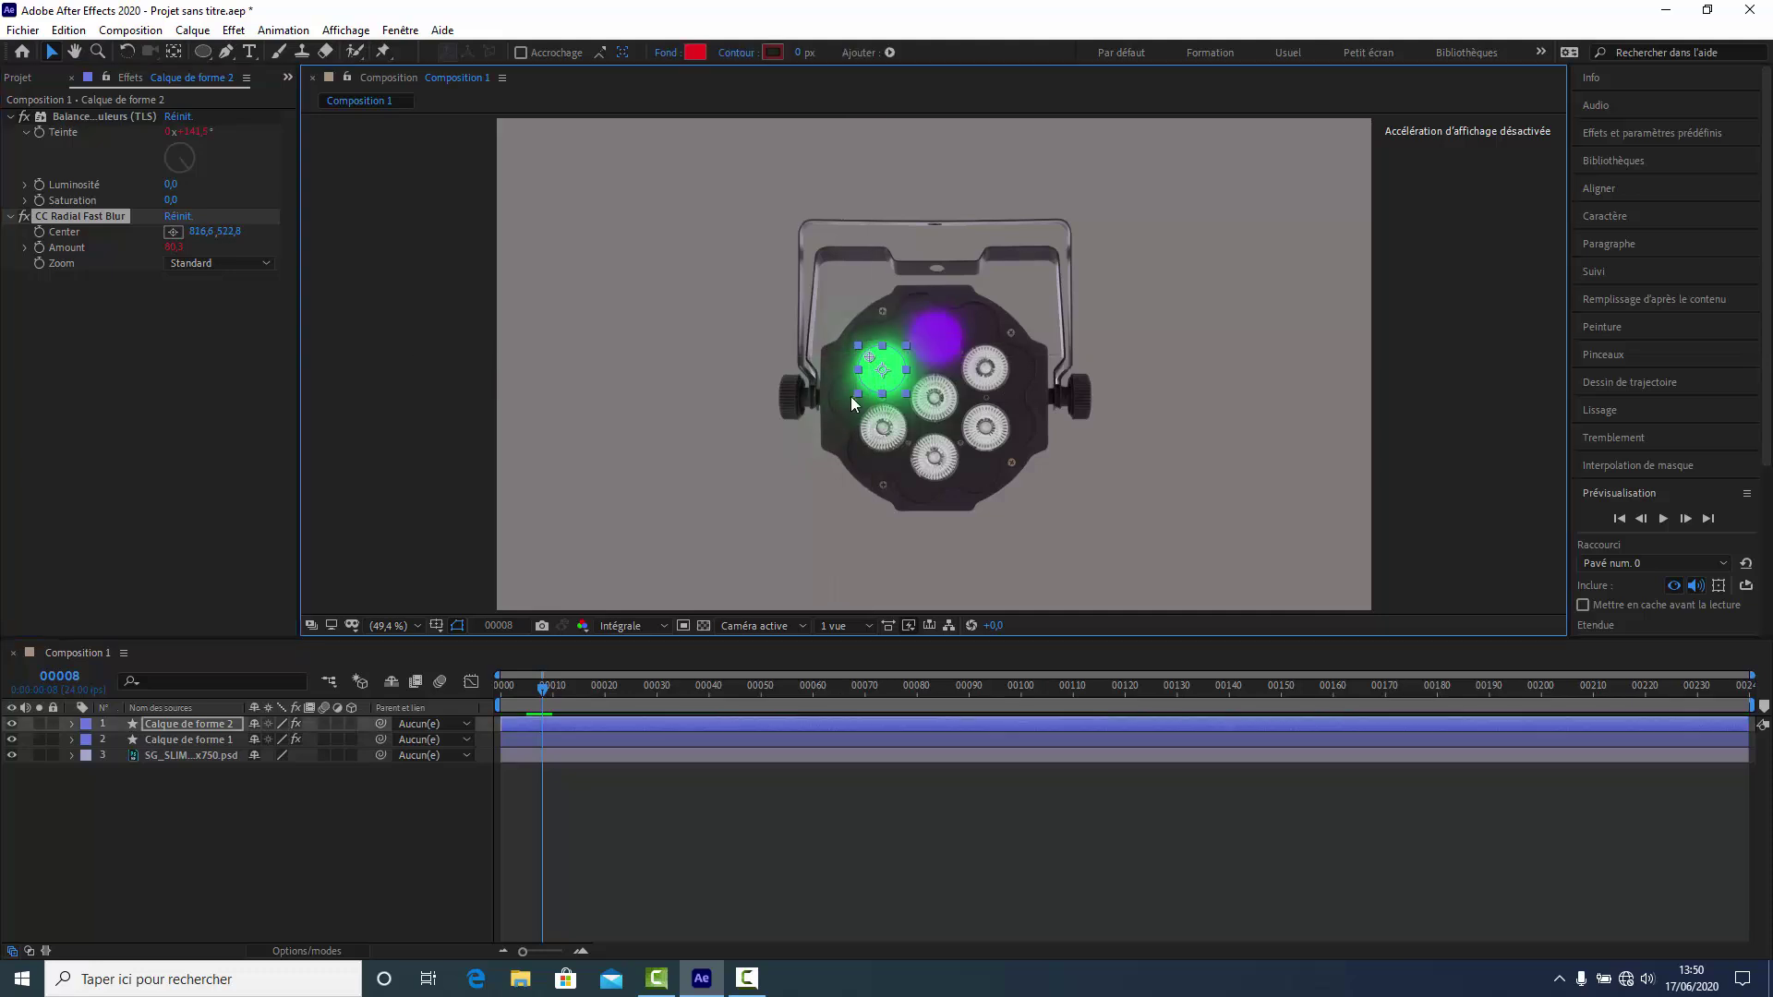
pyautogui.click(407, 887)
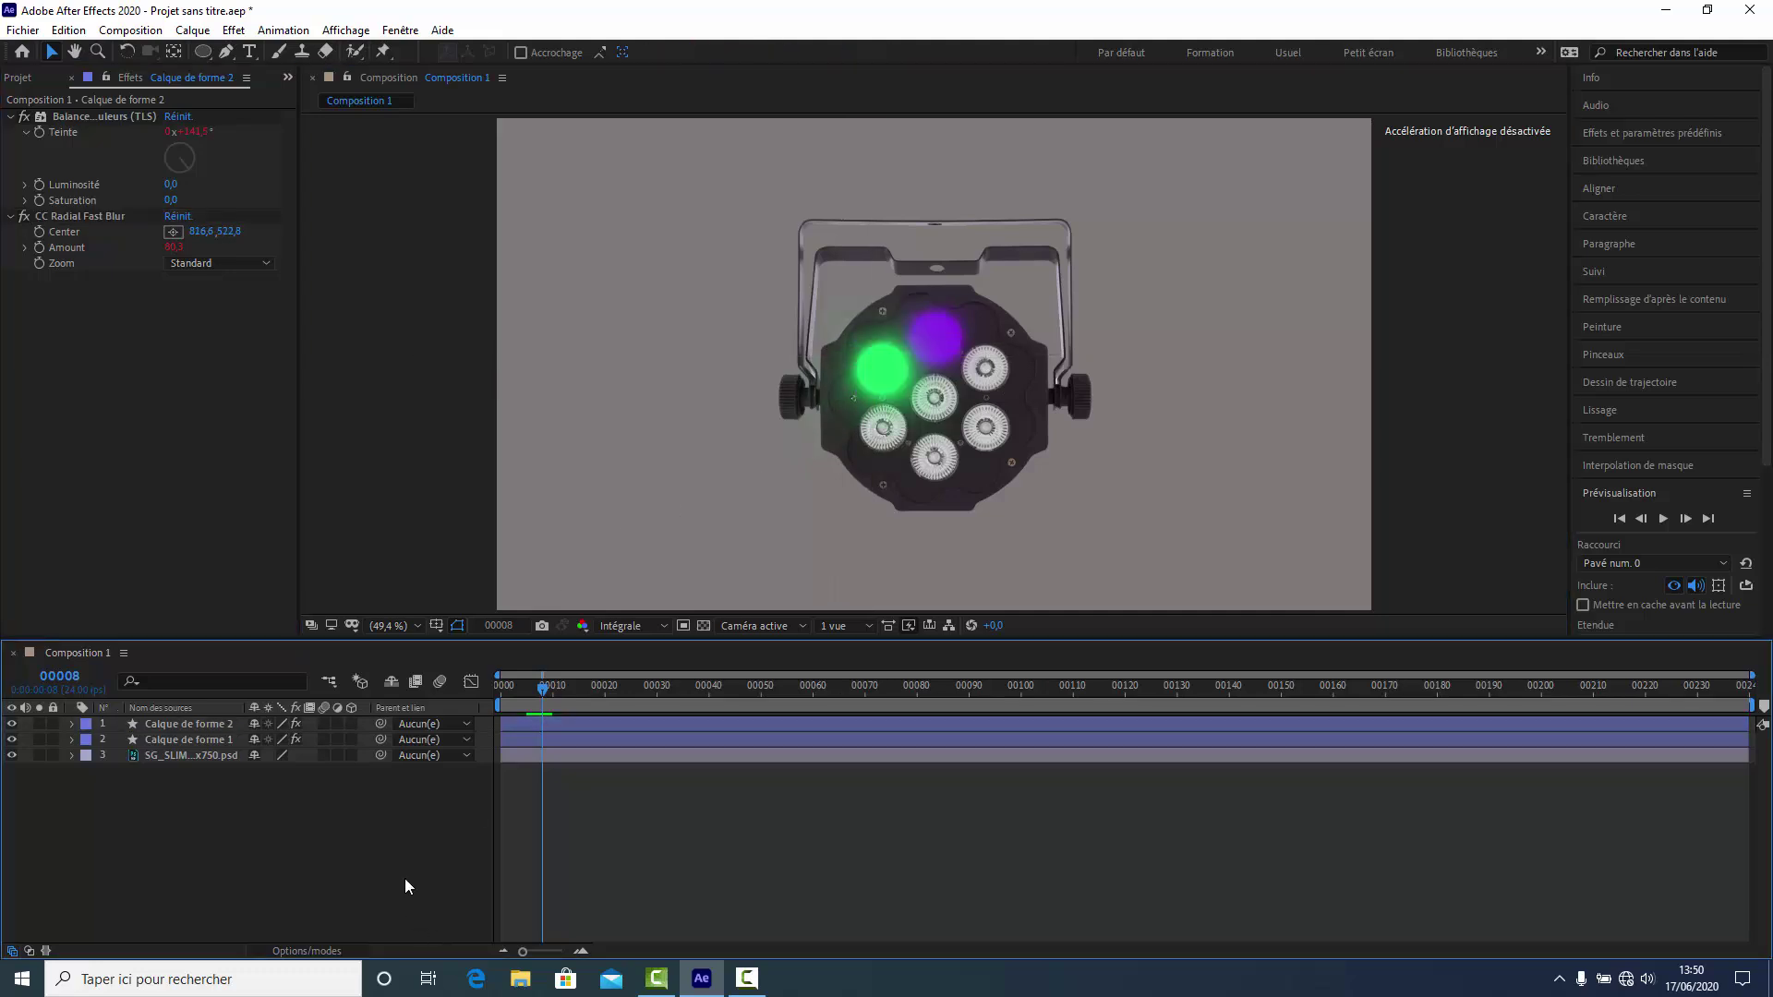
pyautogui.press('space')
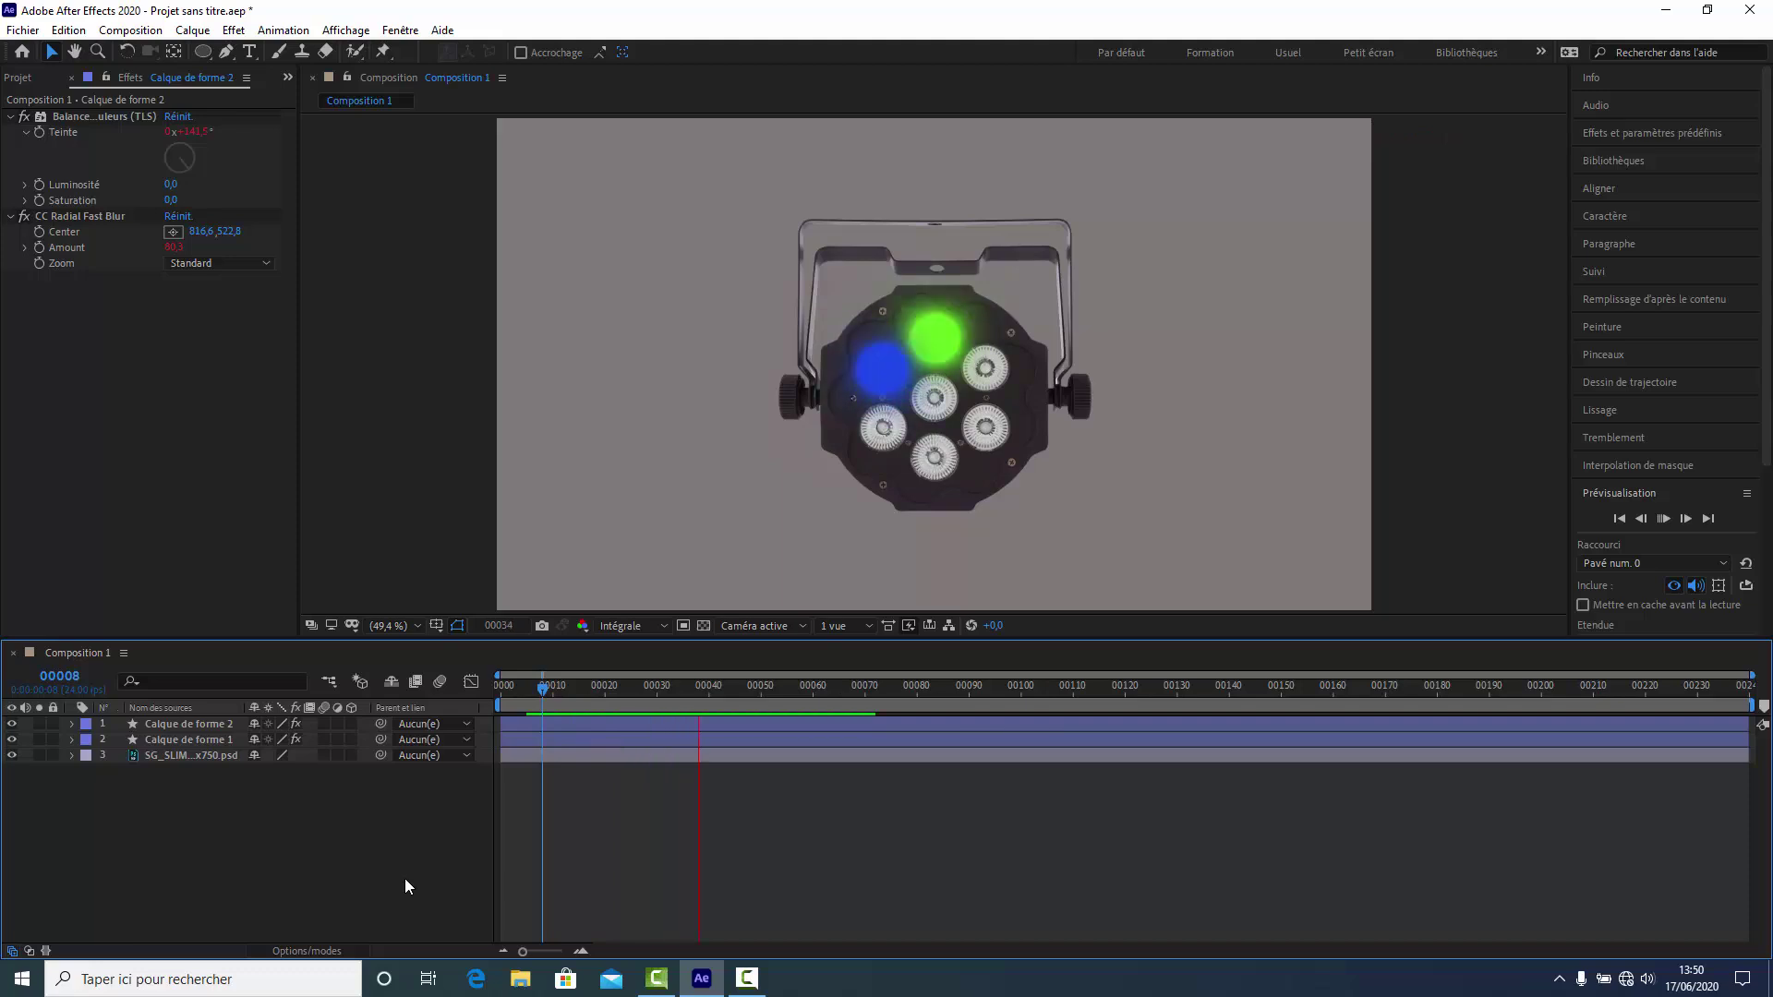
pyautogui.press('space')
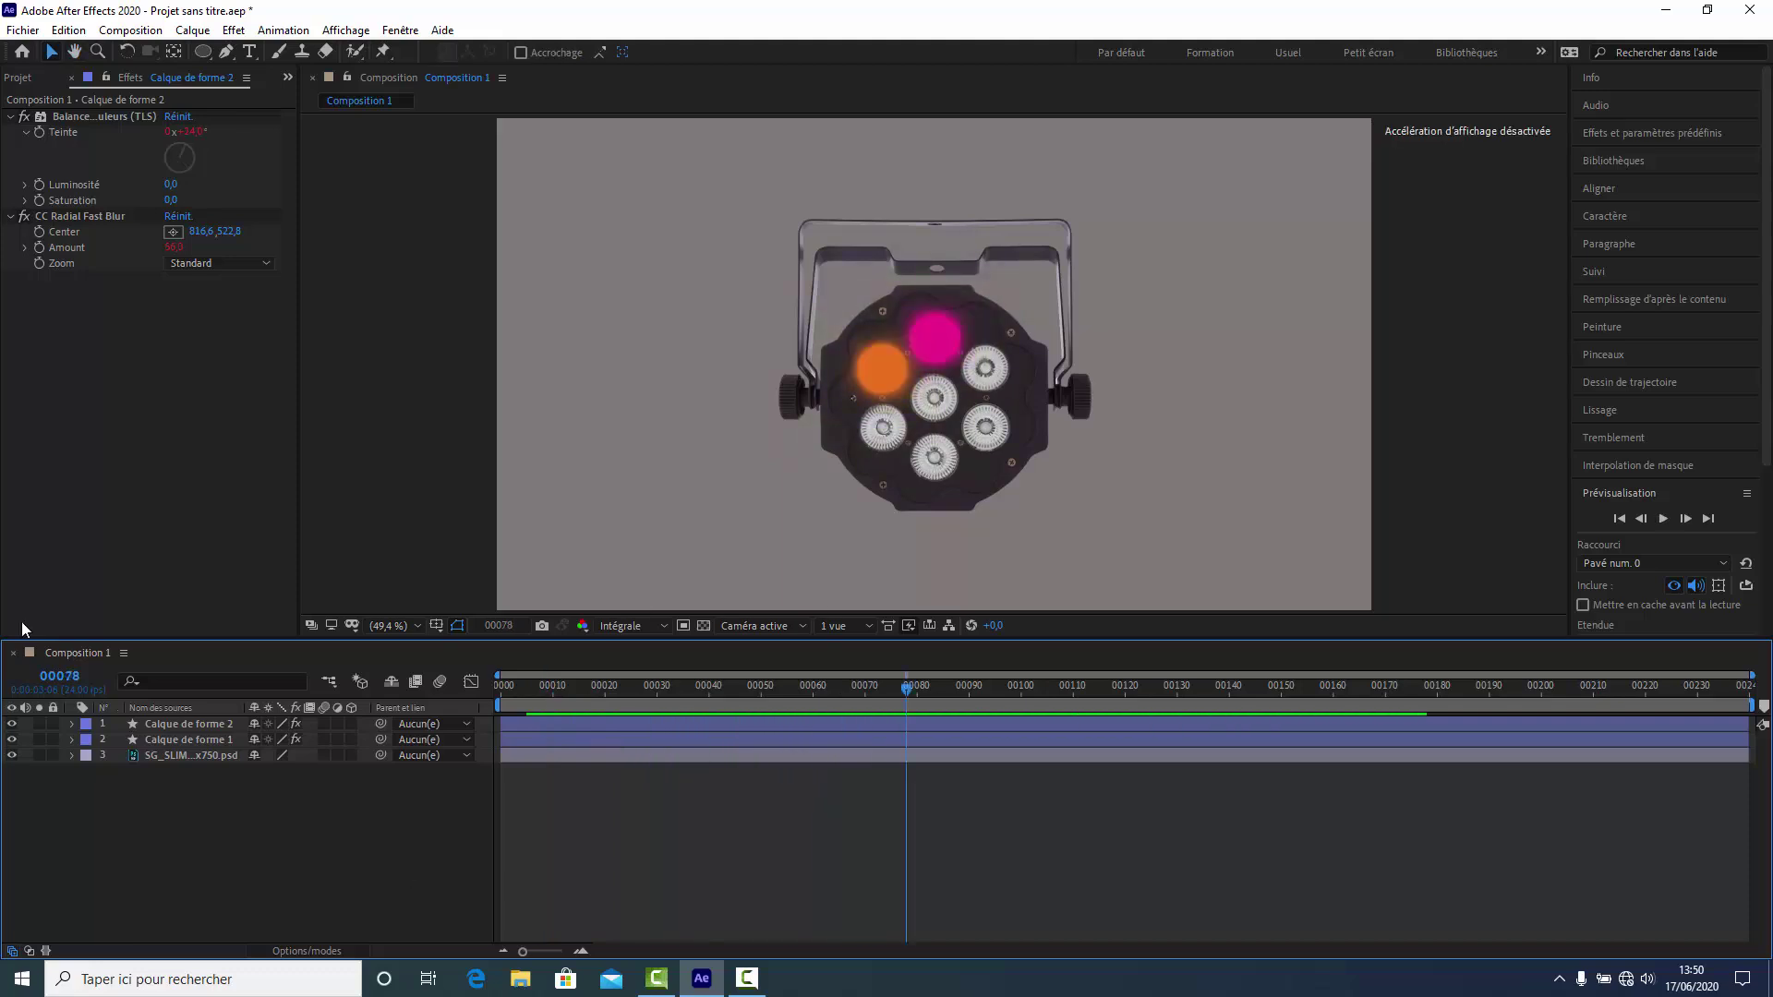
pyautogui.click(213, 725)
# Step: Collapse layer 4's effect properties in the timeline
pyautogui.click(656, 829)
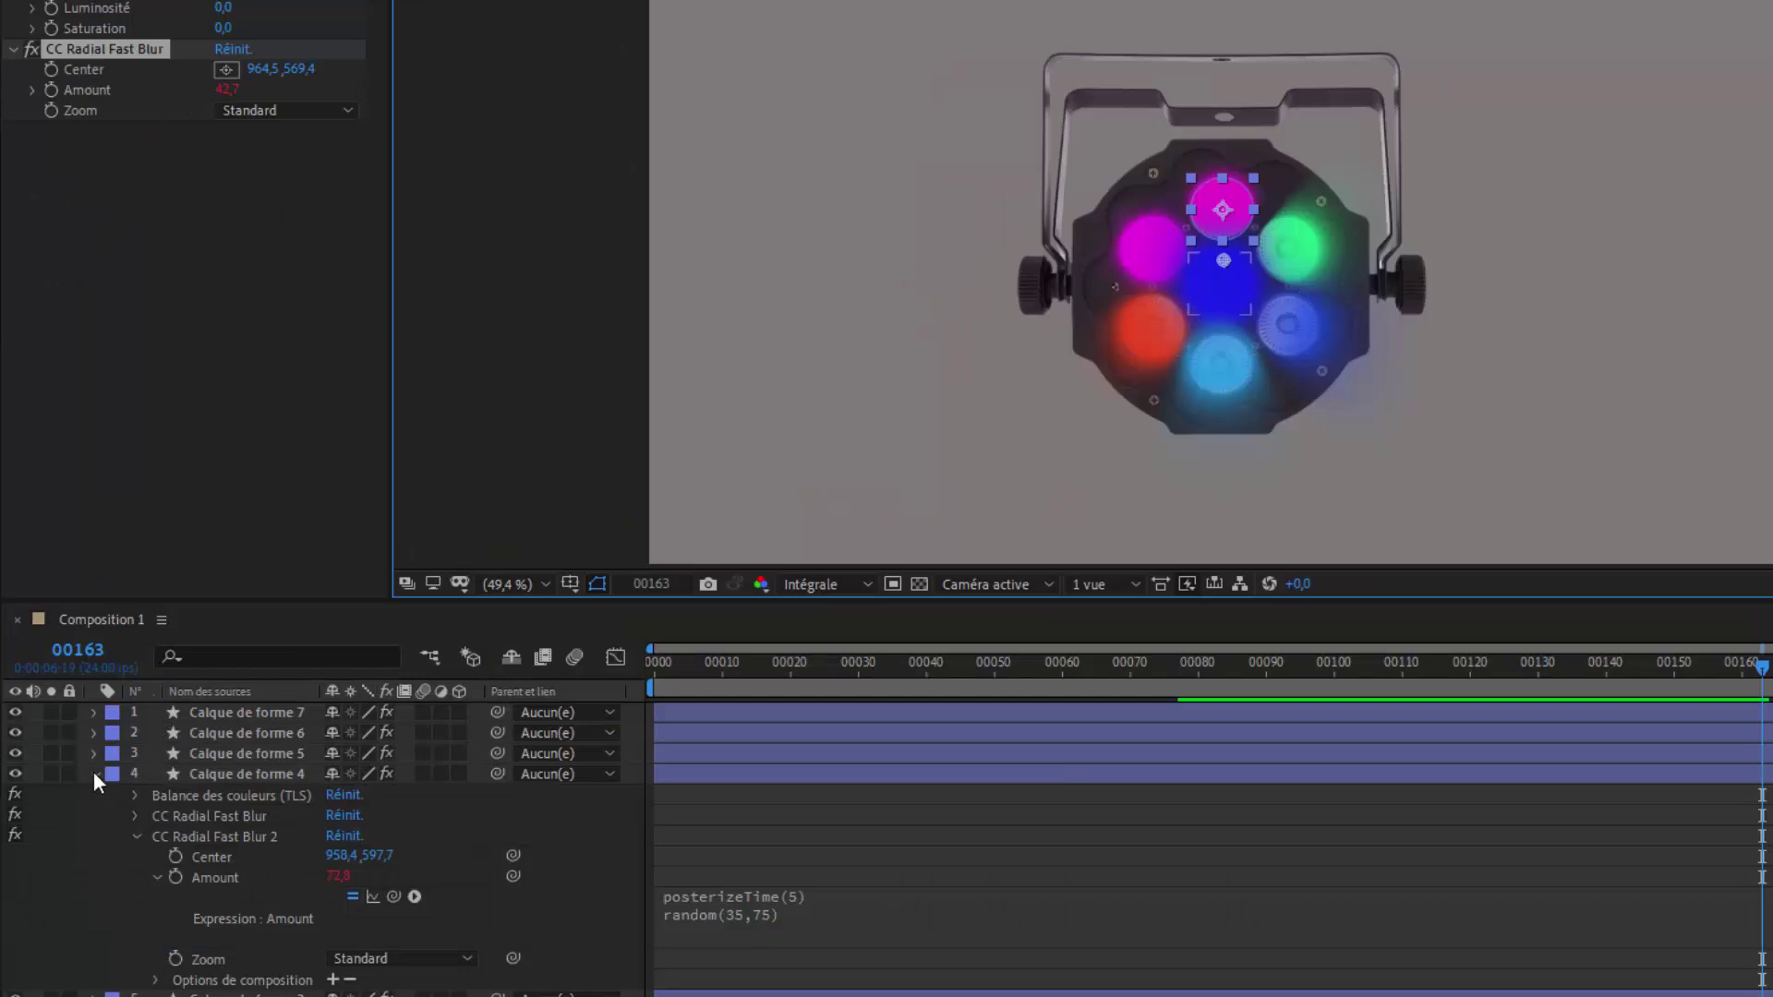
pyautogui.click(94, 773)
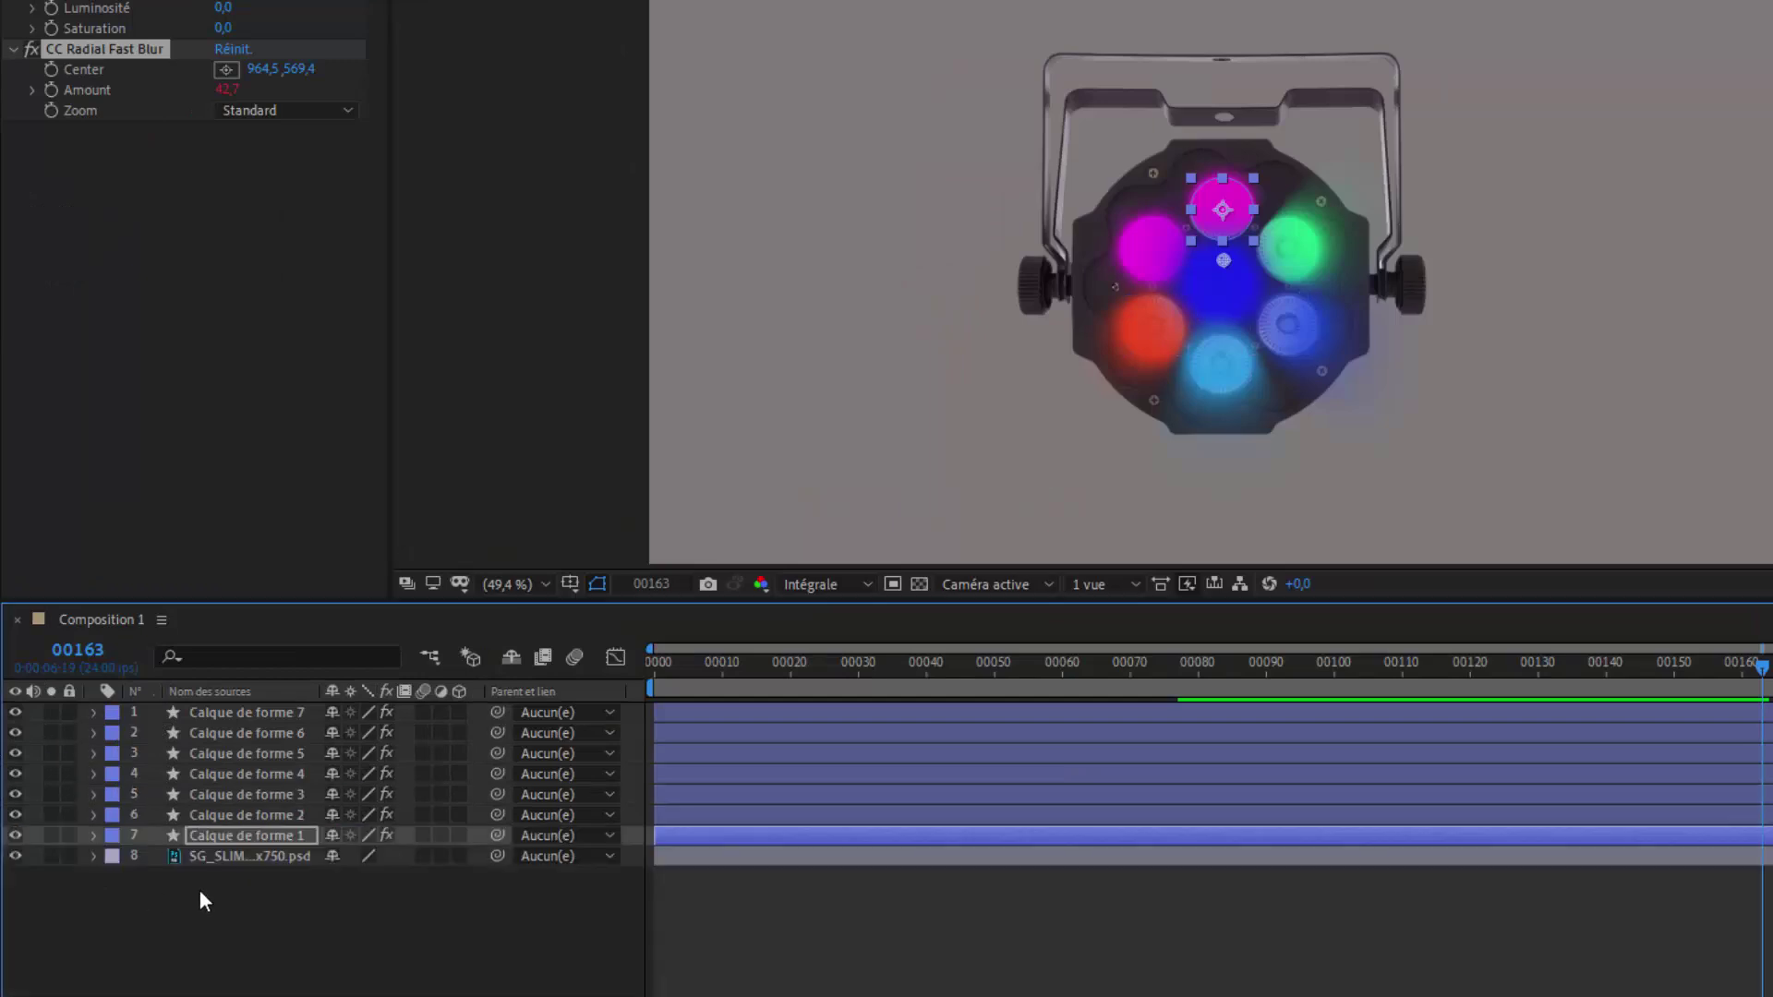